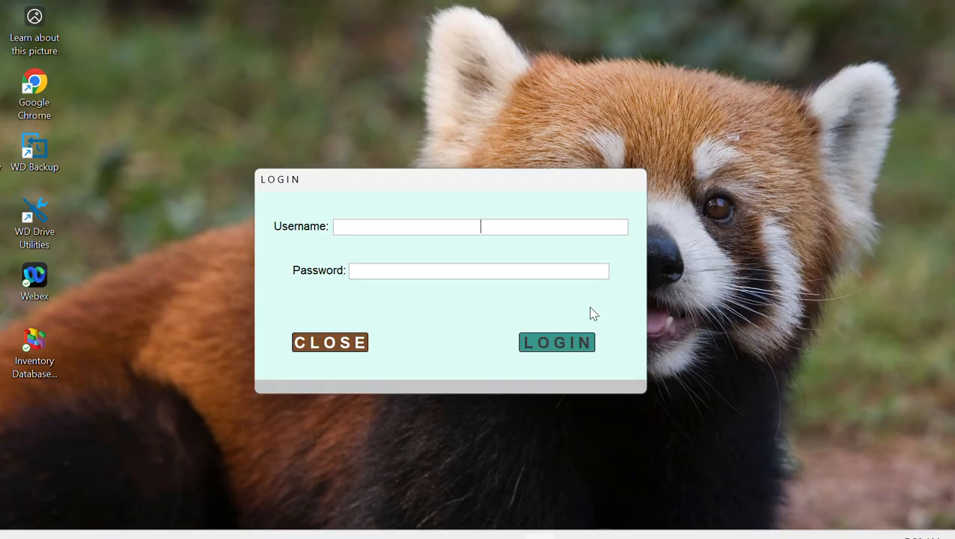
- Log in to the inventory database with the account's username and password
text(u.)
text(che)
key(Tab)
text(*******)
key(Return)
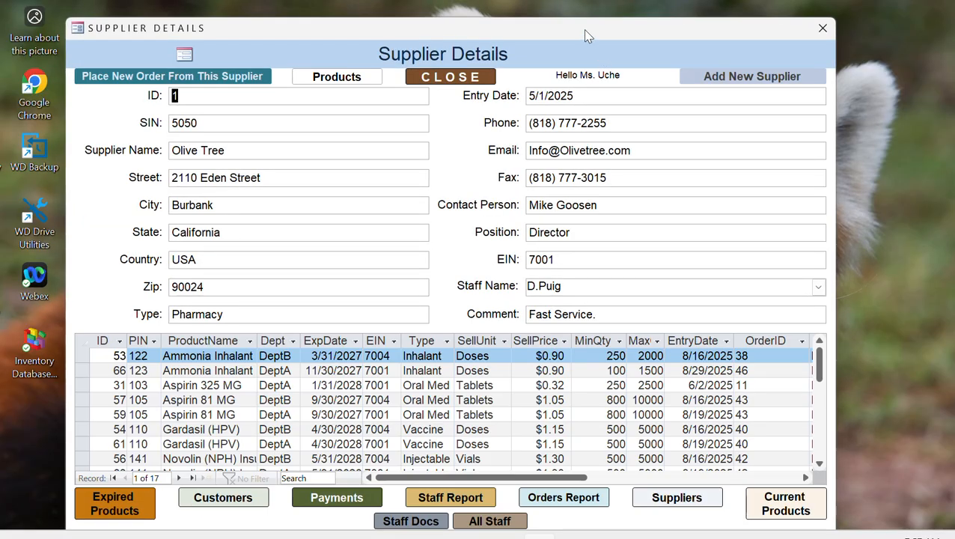
- Examine the paired entries for Aspirin 81 MG, Gardasil (HPV), Novolin (NPH) and Novolin (REG) in Olive Tree's product list
drag(588, 34, 619, 12)
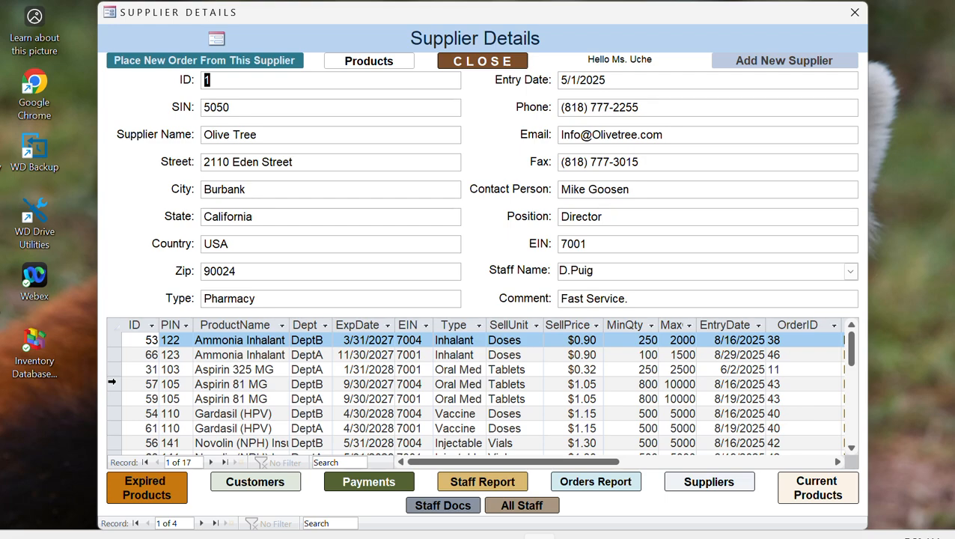
drag(112, 383, 112, 397)
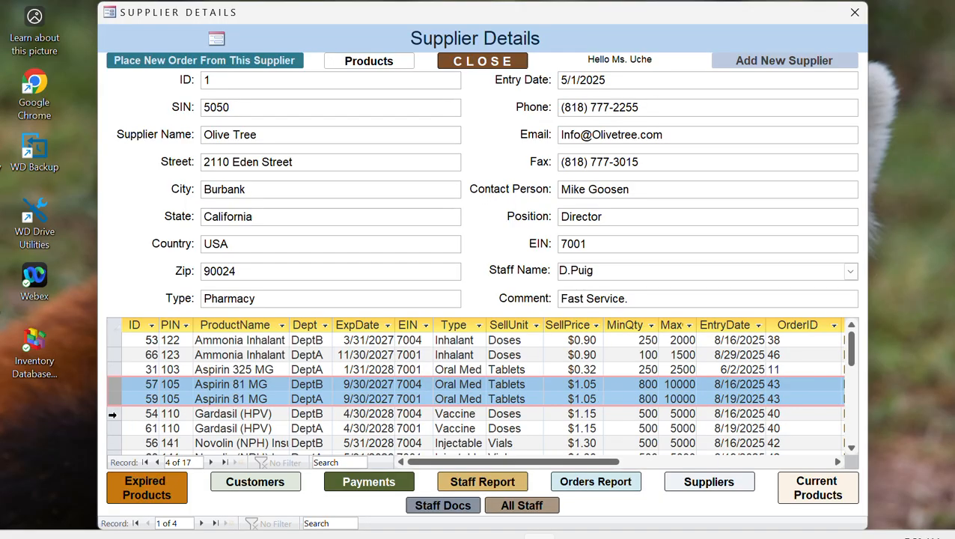
click(111, 414)
shift+click(112, 429)
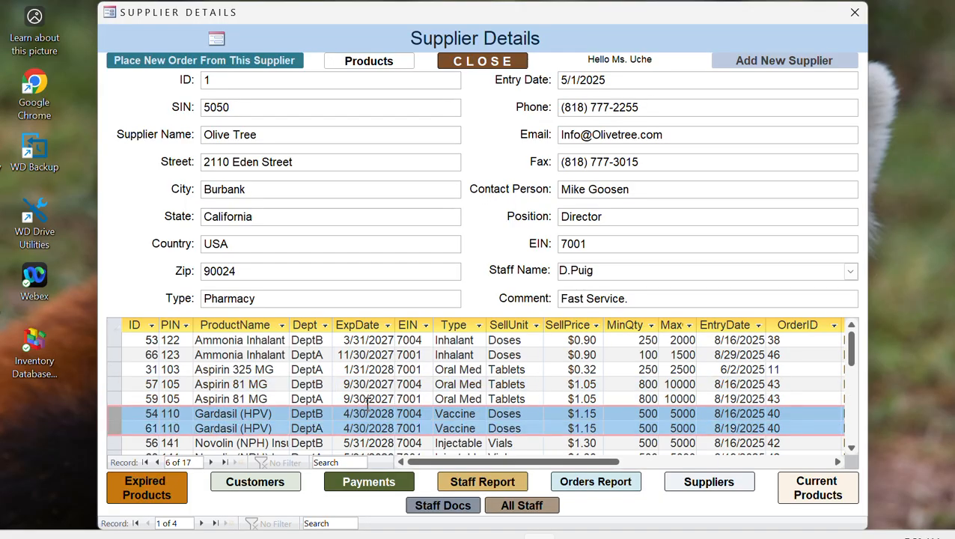
scroll(610, 377, down, 1)
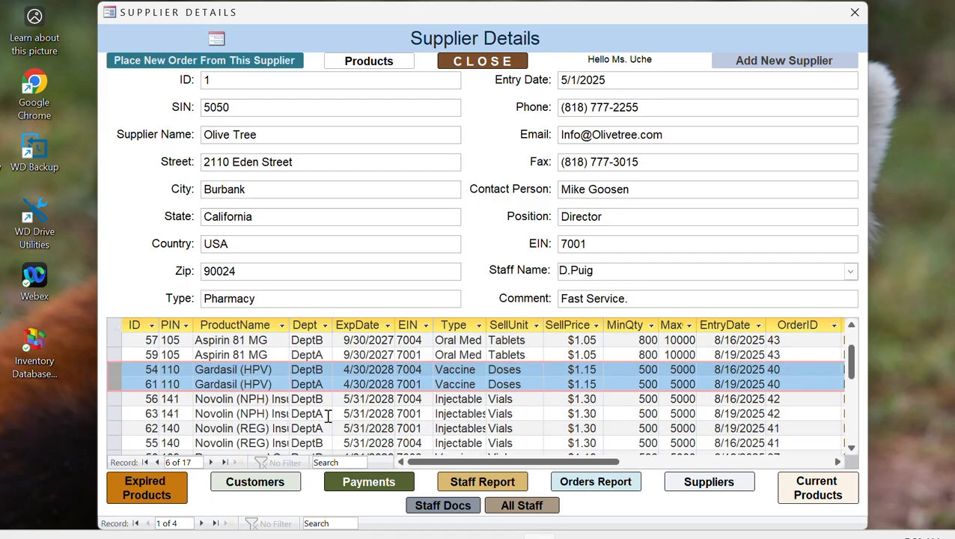
drag(115, 399, 114, 408)
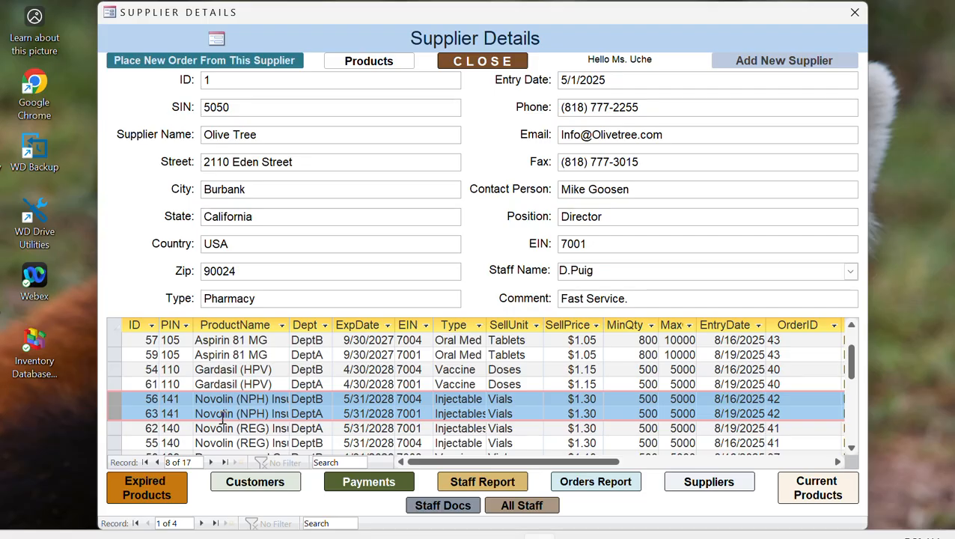
click(114, 428)
drag(115, 428, 115, 442)
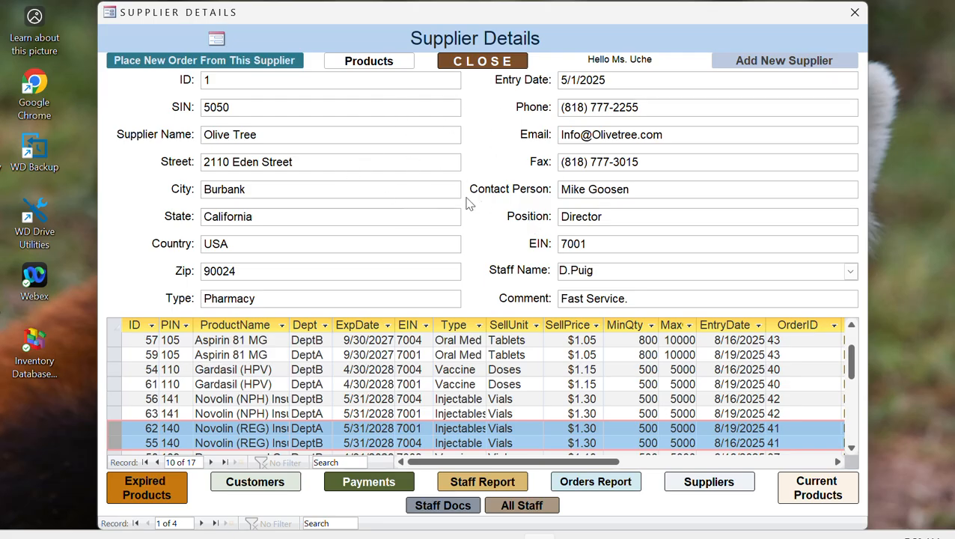
scroll(468, 356, down, 1)
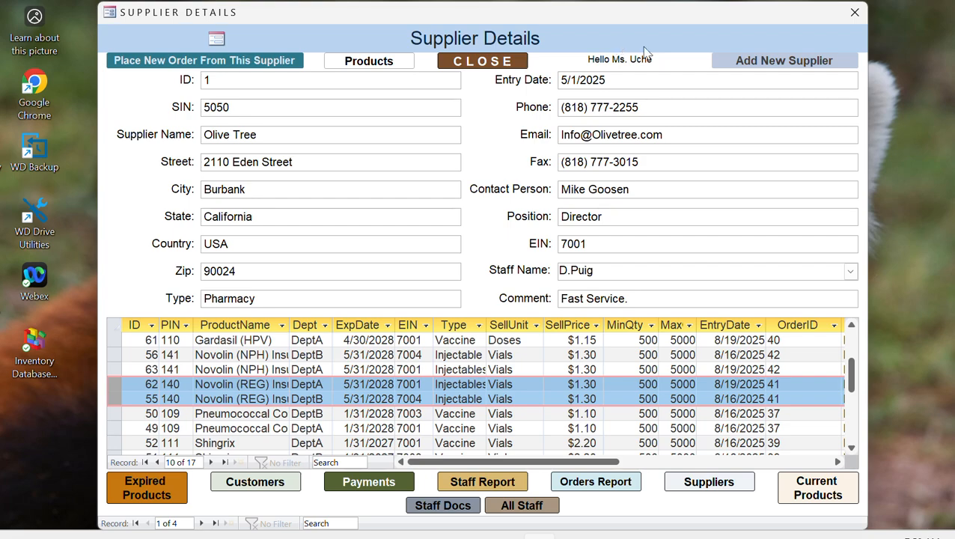
- Open the new supplier form, look over its fields and close it without adding a supplier
click(771, 68)
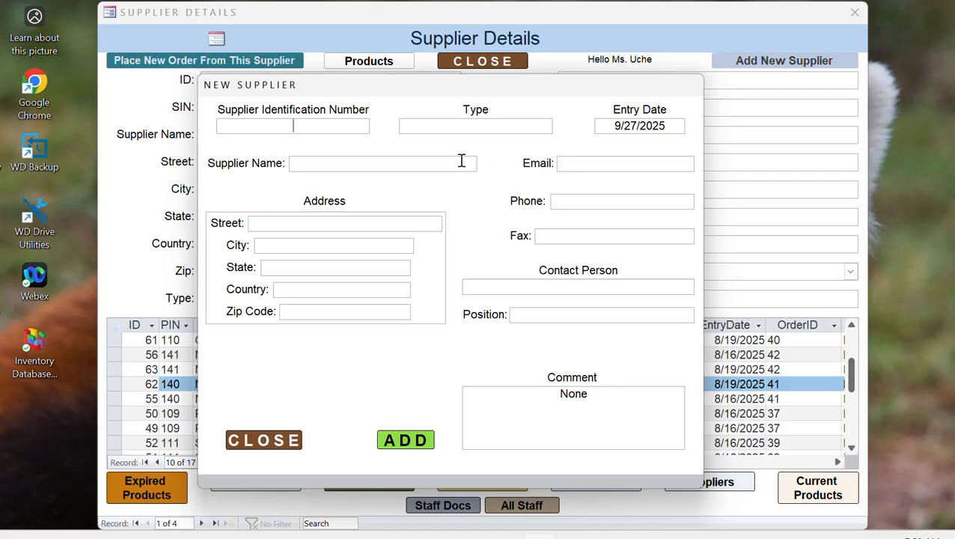
click(435, 166)
click(587, 165)
click(573, 238)
key(Tab)
click(262, 441)
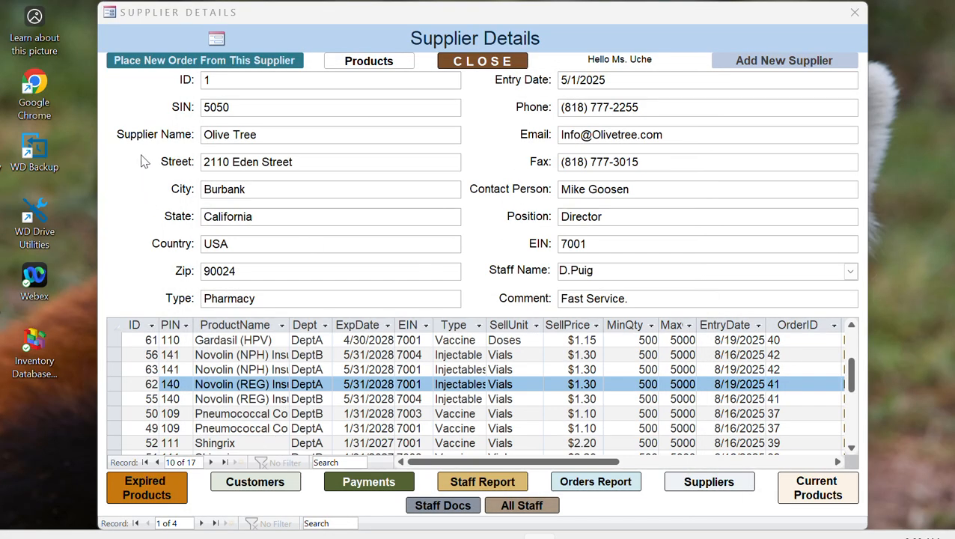
- Open a new order form for Olive Tree and examine the department choices and the order date calendar
click(157, 66)
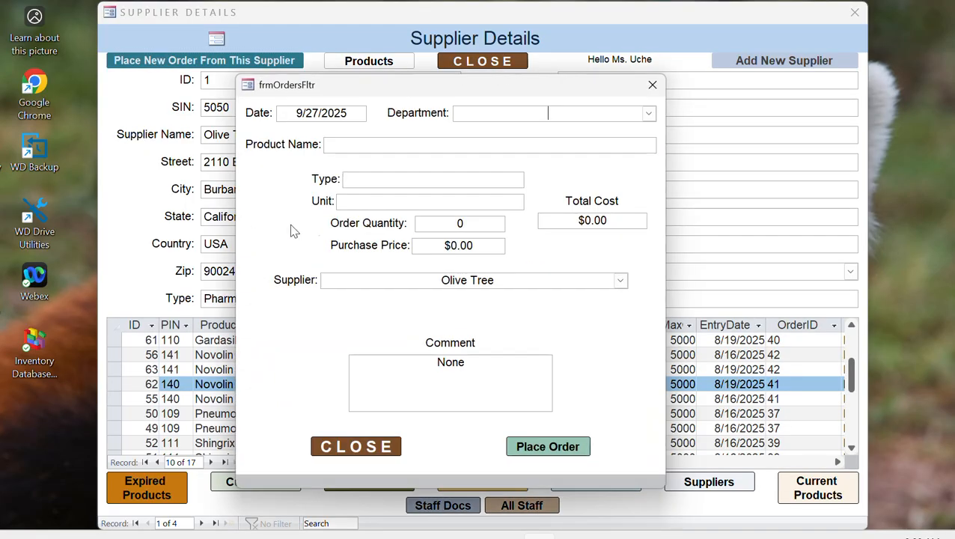
click(649, 114)
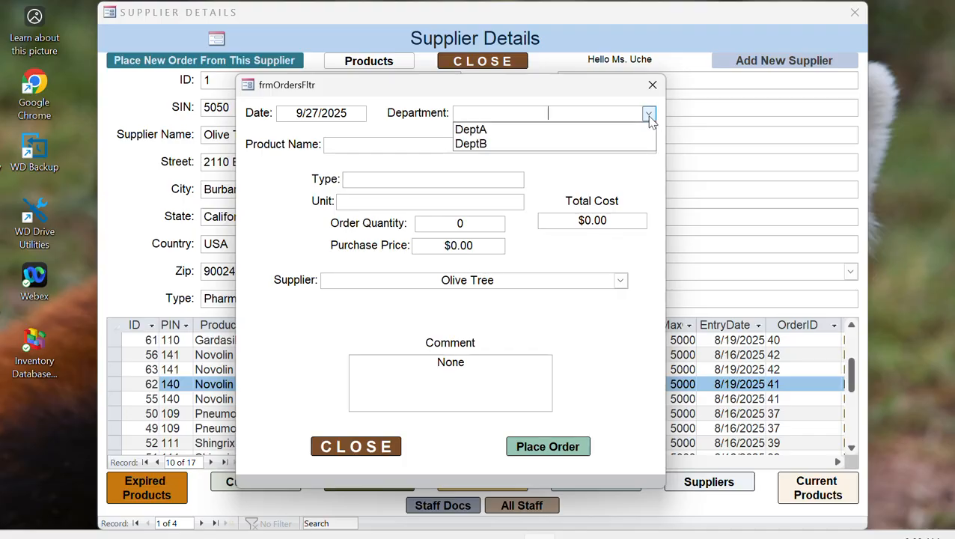
click(548, 194)
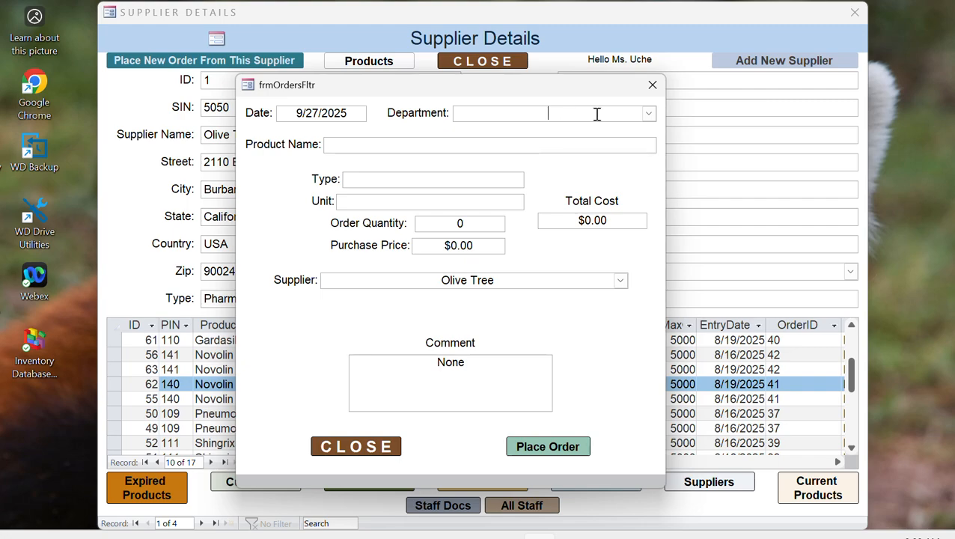
click(648, 113)
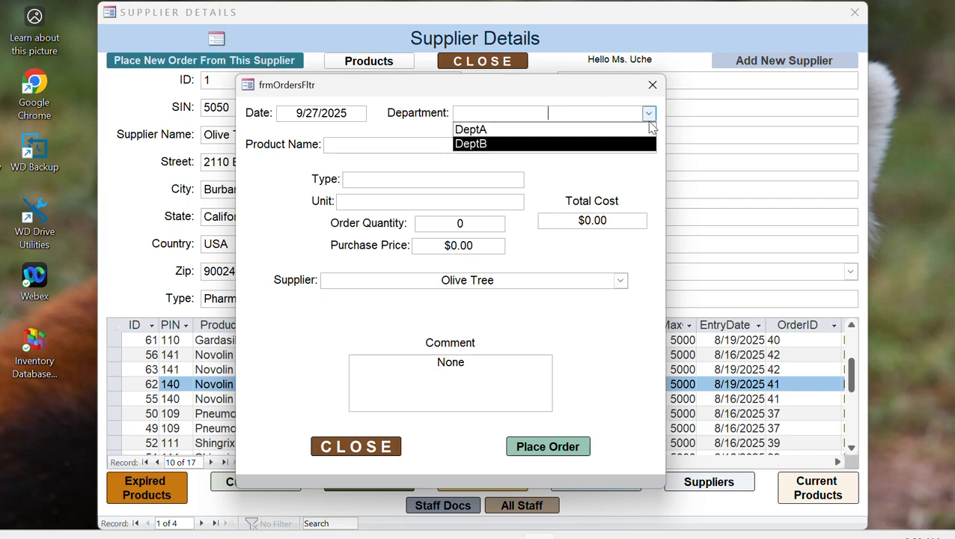
click(650, 120)
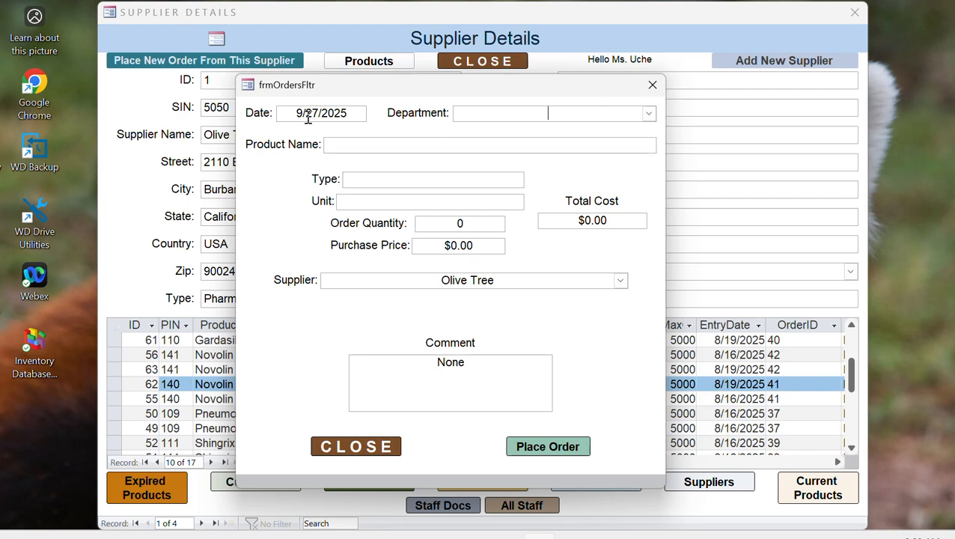
click(347, 113)
click(375, 117)
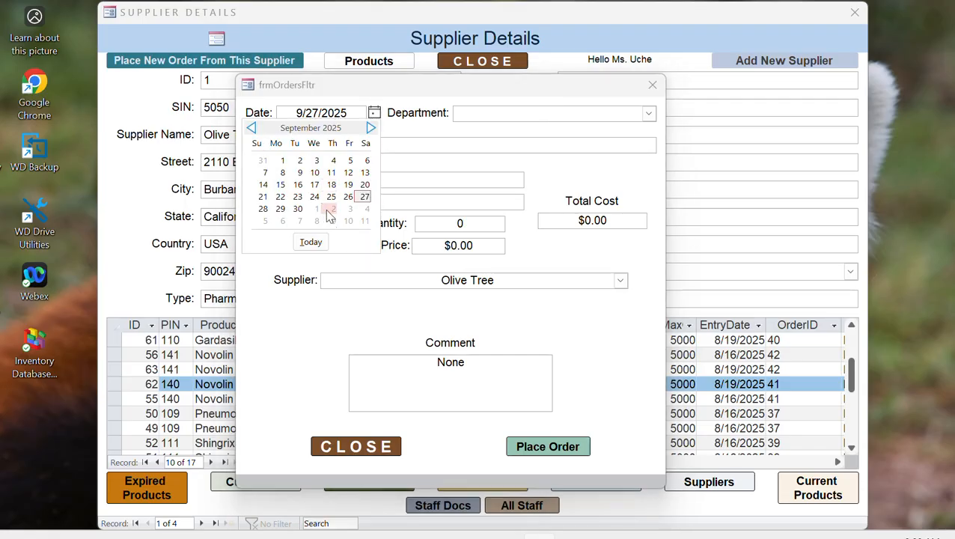
click(558, 187)
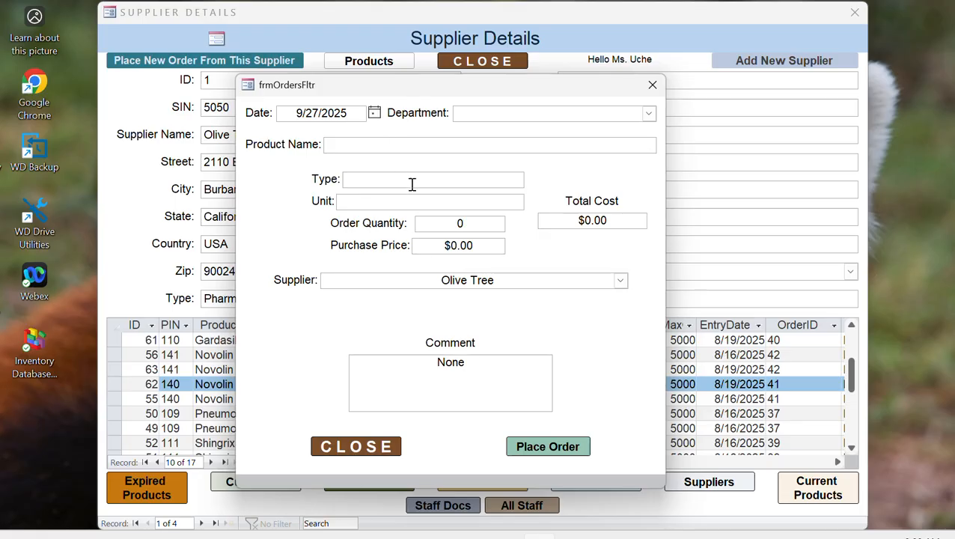
- Enter an order quantity of 5200 and a purchase price of $3.03 in the order form
click(449, 223)
text(5200)
drag(457, 248, 451, 248)
text(3.0)
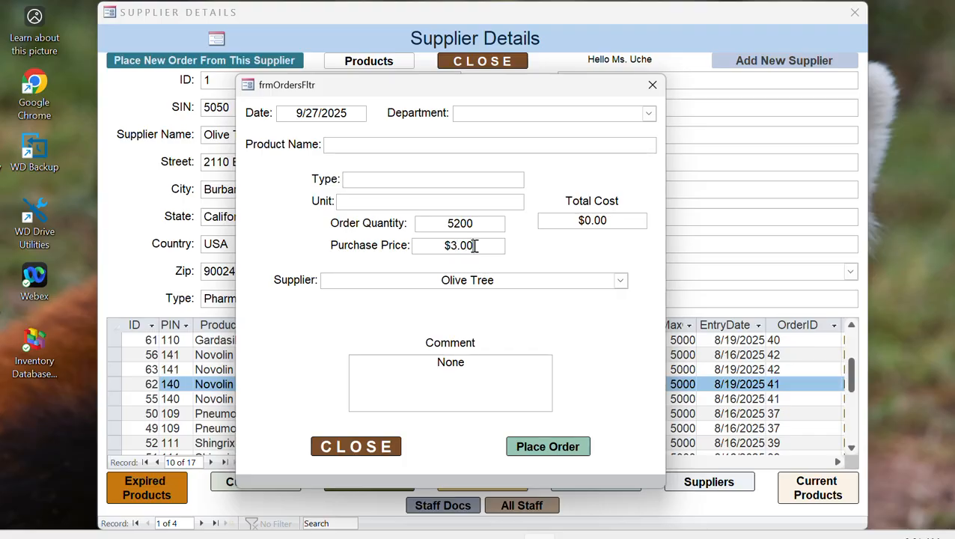
text(3)
click(487, 372)
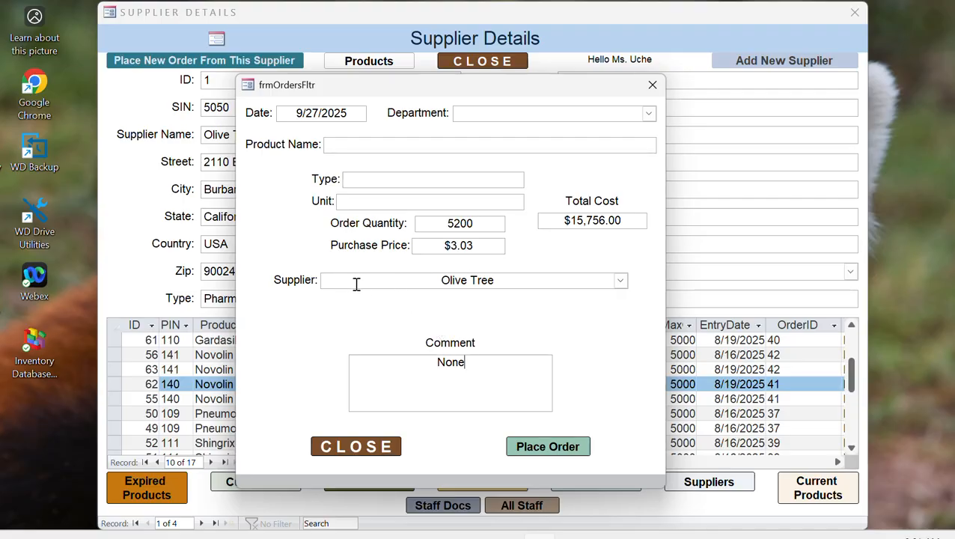
- Change the order's supplier to Supply Merchants and close the order form without placing the order
drag(455, 88, 575, 79)
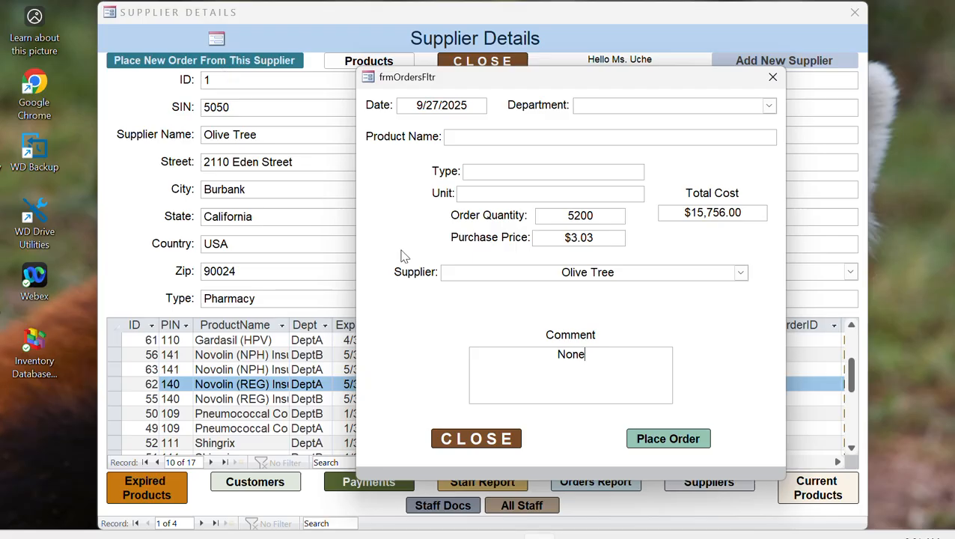
click(740, 274)
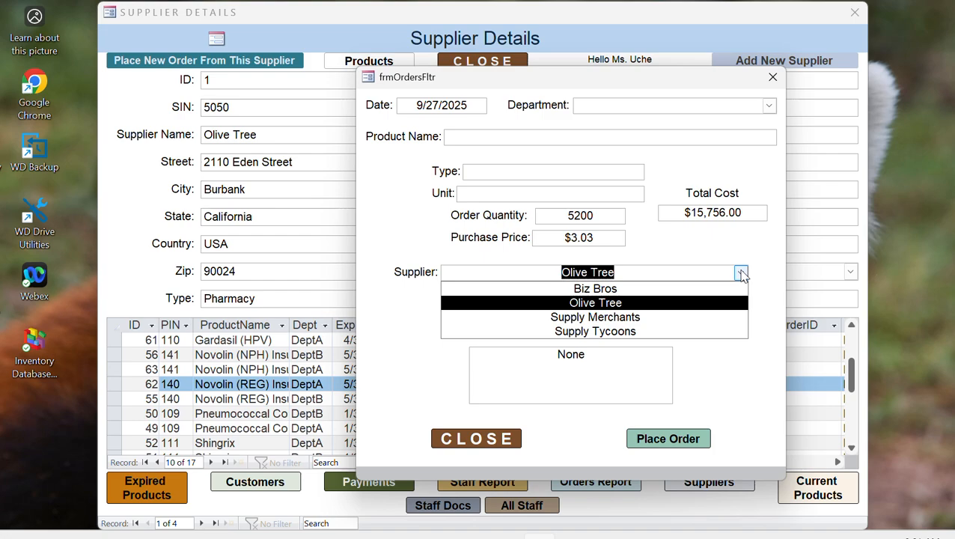
click(671, 321)
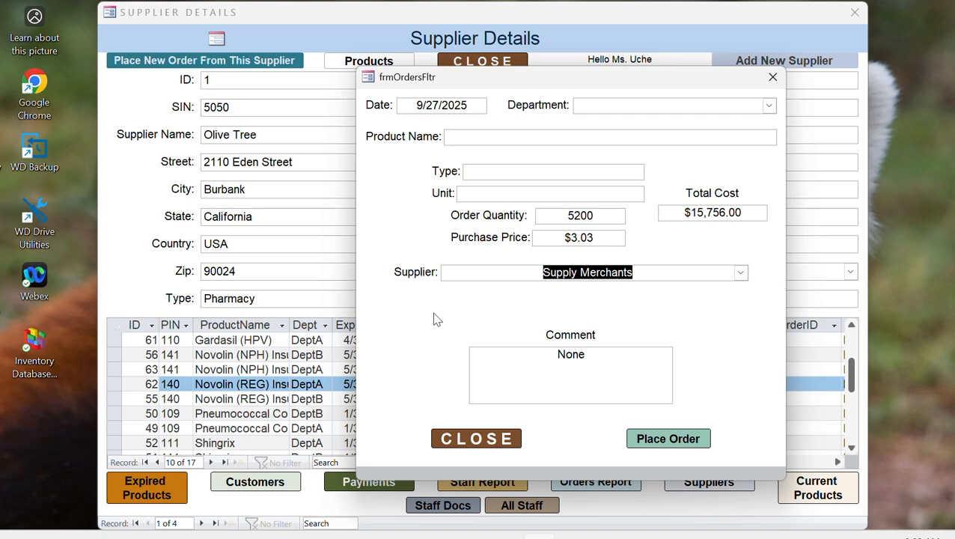
click(466, 443)
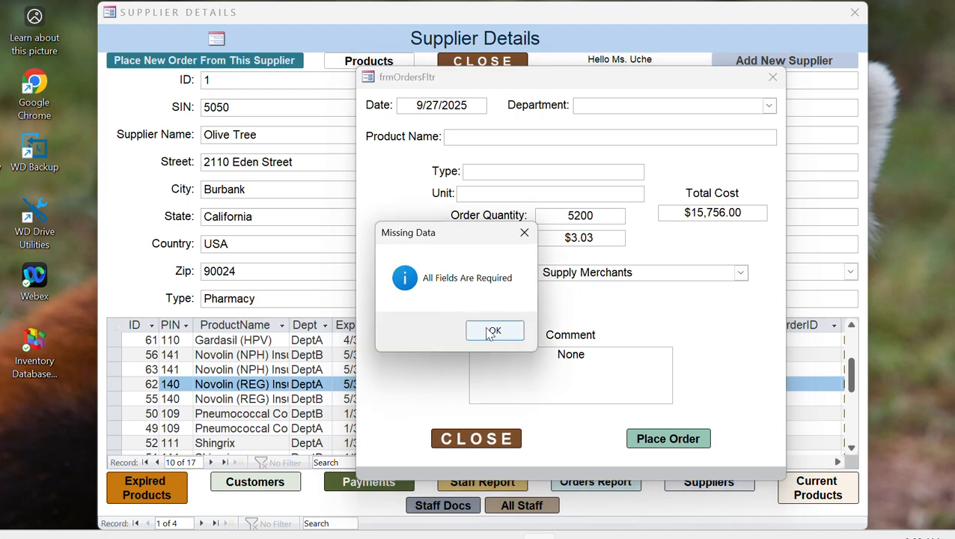
click(492, 330)
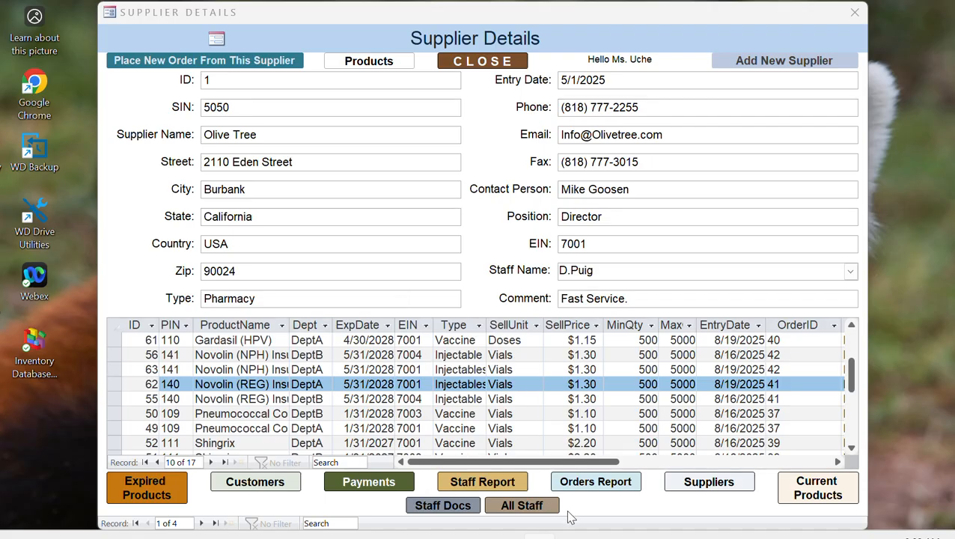
- Open the form with all staff members and browse forward from the first to the sixth record
click(522, 506)
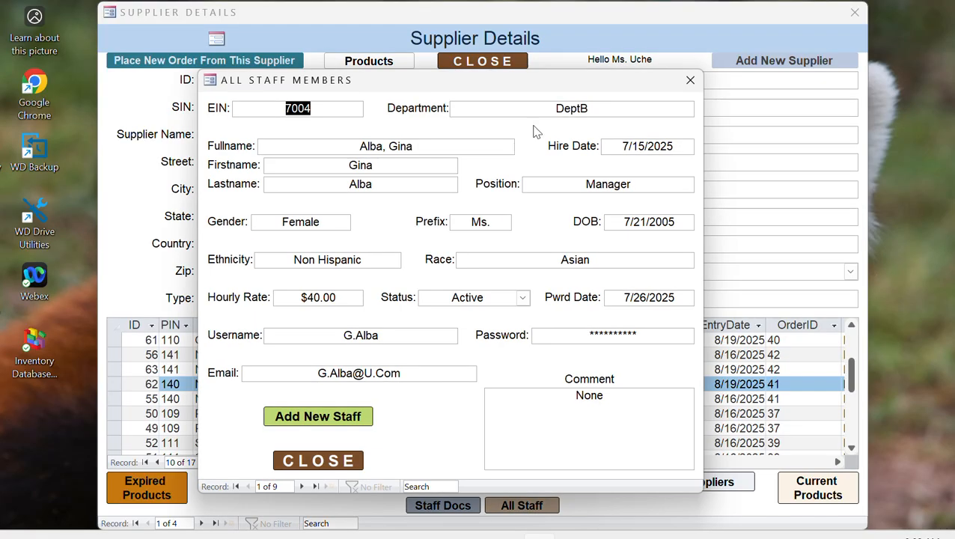
drag(514, 89, 558, 78)
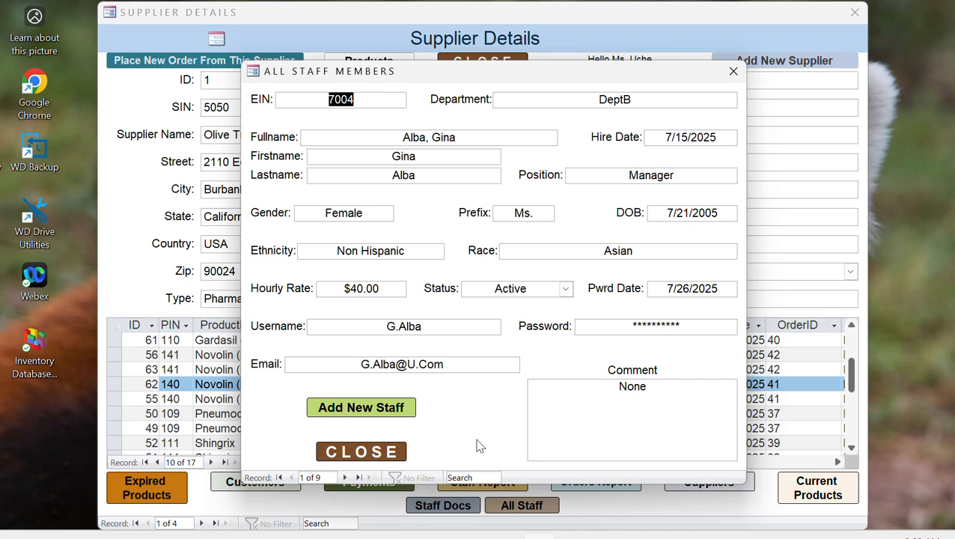
click(346, 478)
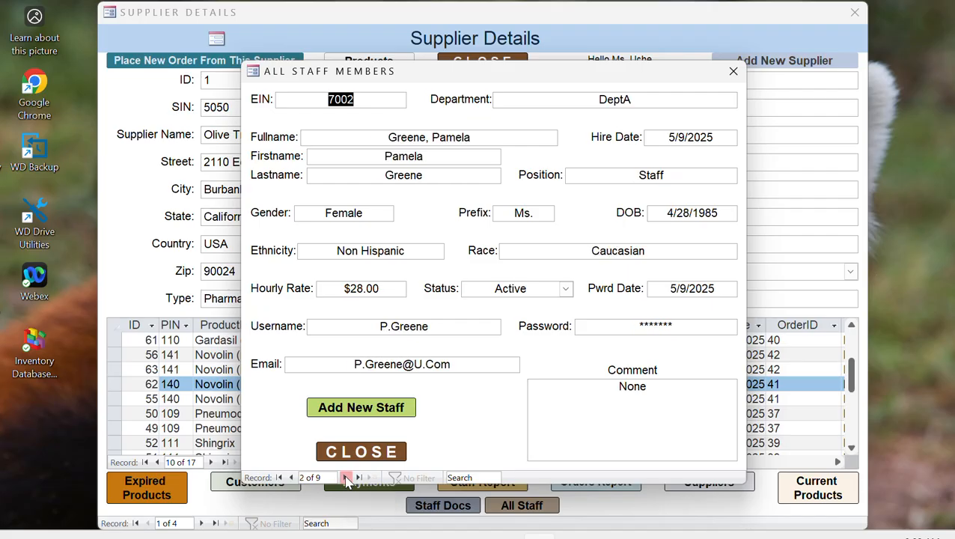
click(346, 479)
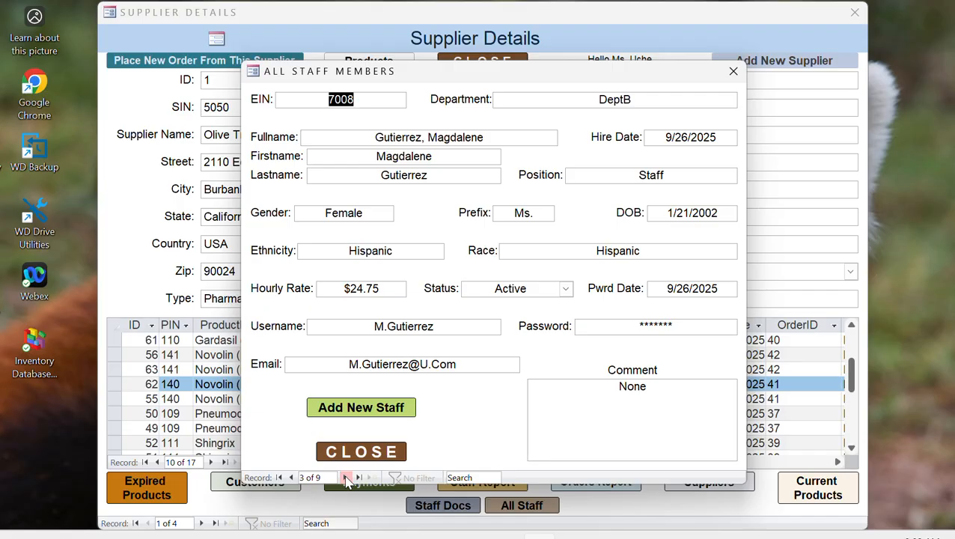
click(346, 478)
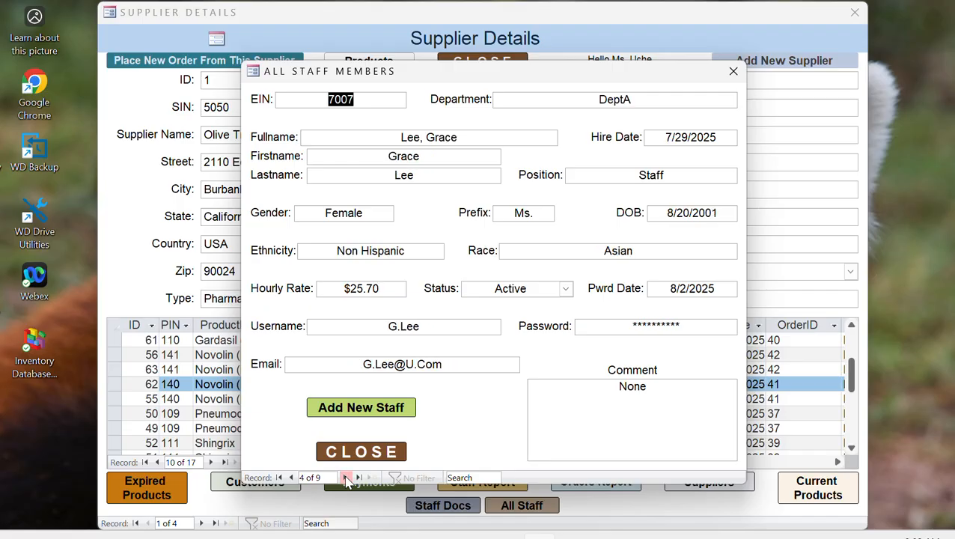
click(347, 478)
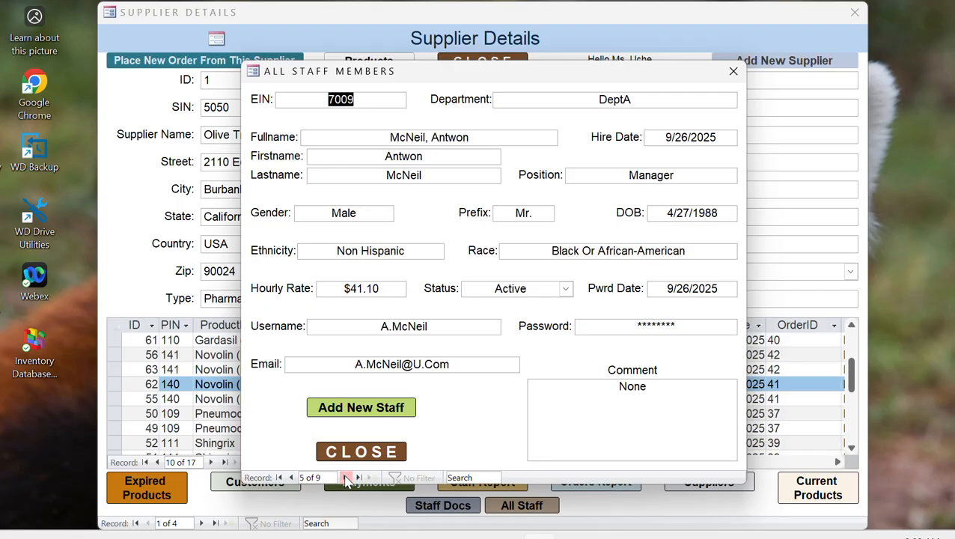
click(346, 478)
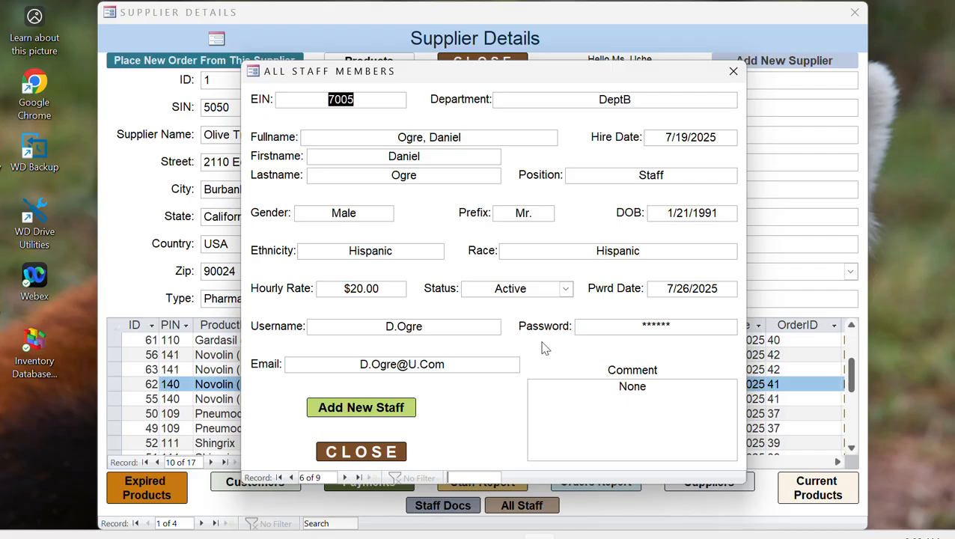
- Search the staff records for three employees by the first letters of their surnames, and go back two records from the last one
text(uch)
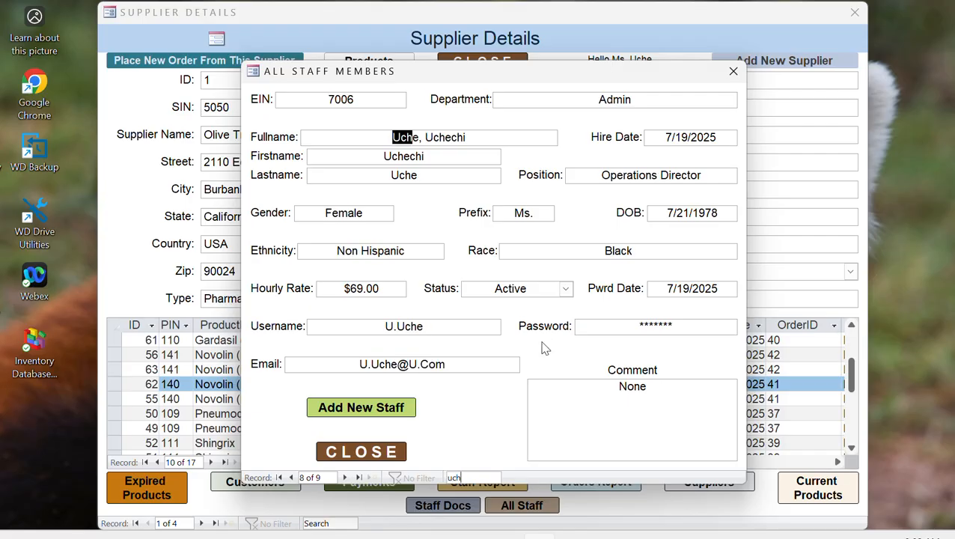
click(449, 478)
text(pui)
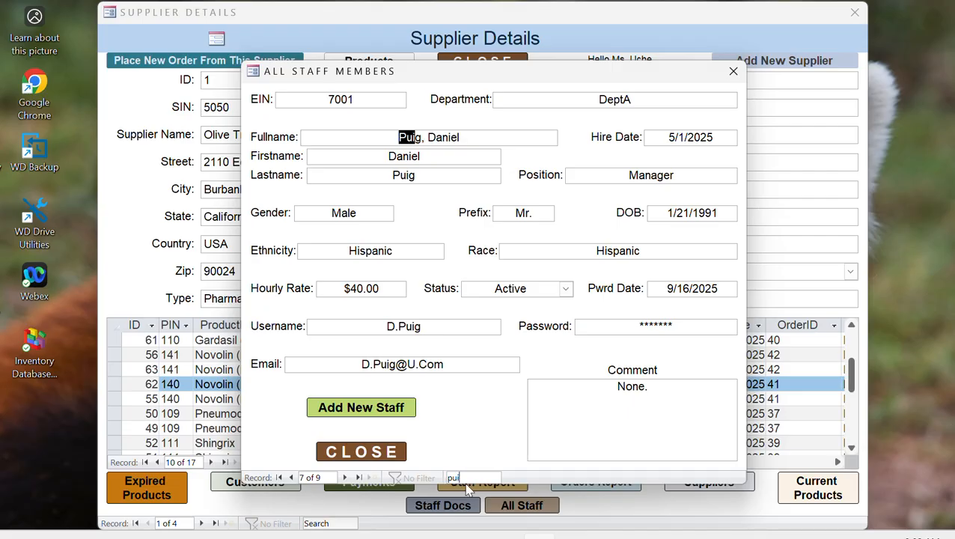
drag(464, 479, 450, 479)
text(mcn)
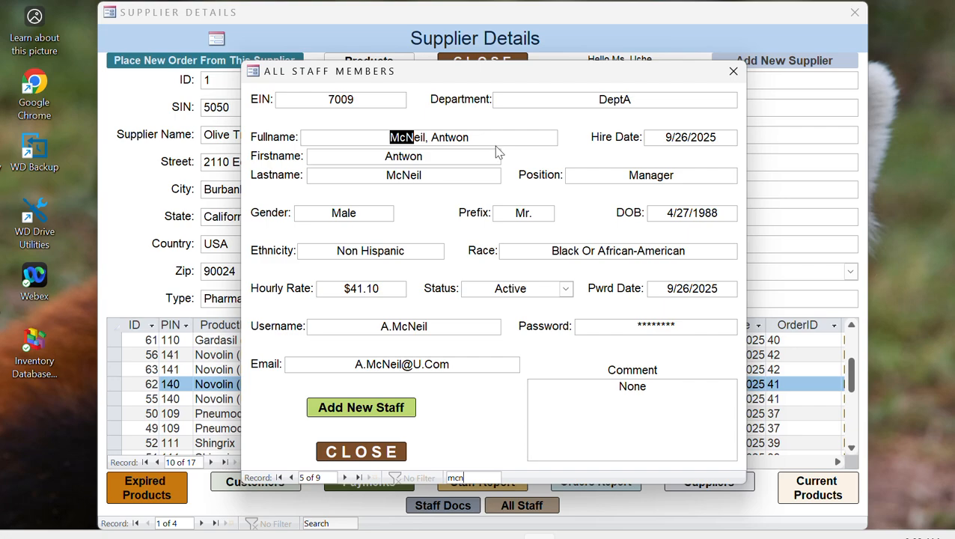
click(460, 477)
text(mcn)
click(292, 479)
click(292, 479)
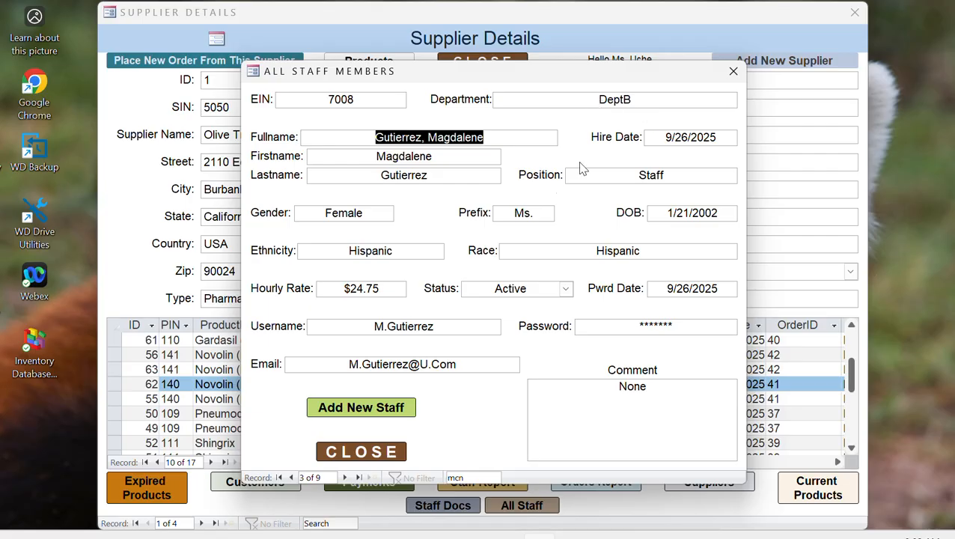
- Browse the staff records back to the first one and forward to the eighth record
click(290, 478)
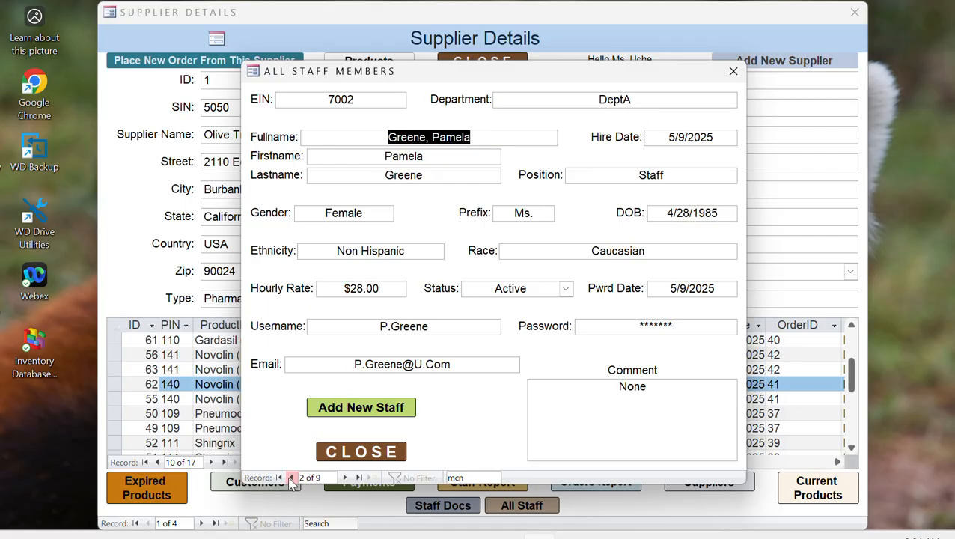
click(290, 478)
click(344, 479)
click(345, 478)
click(344, 478)
click(345, 479)
click(345, 478)
click(345, 479)
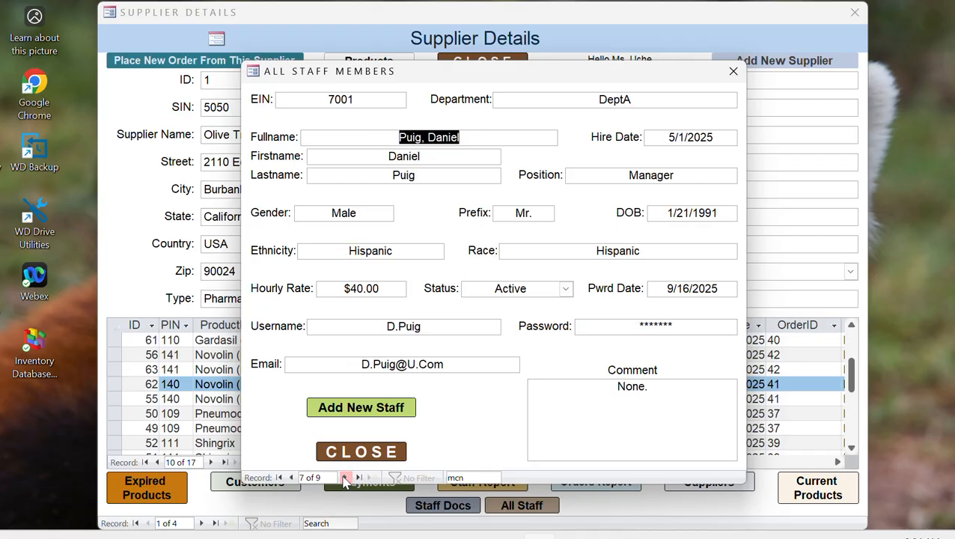
click(344, 479)
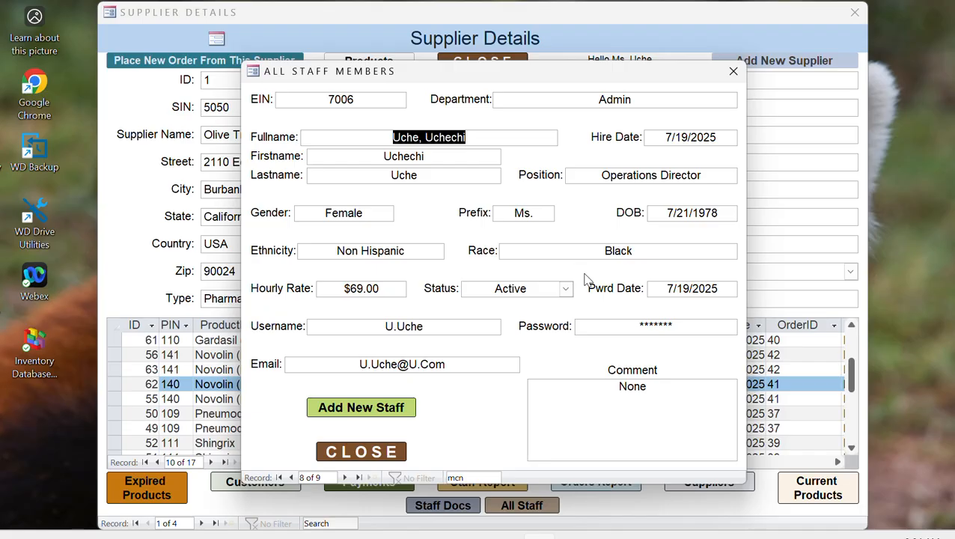
- Set the operations director's status to Inactive, and open the status list items for editing but cancel without changes
click(566, 289)
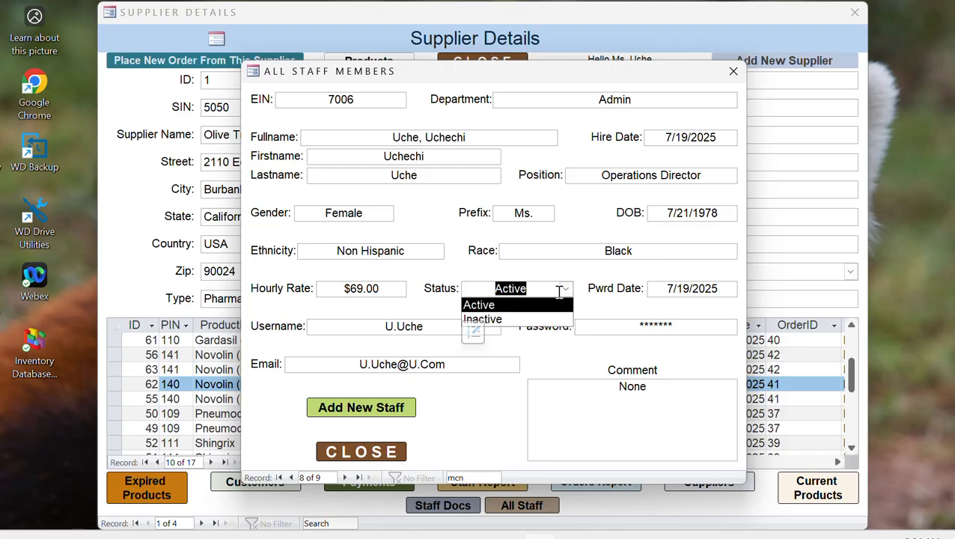
click(528, 320)
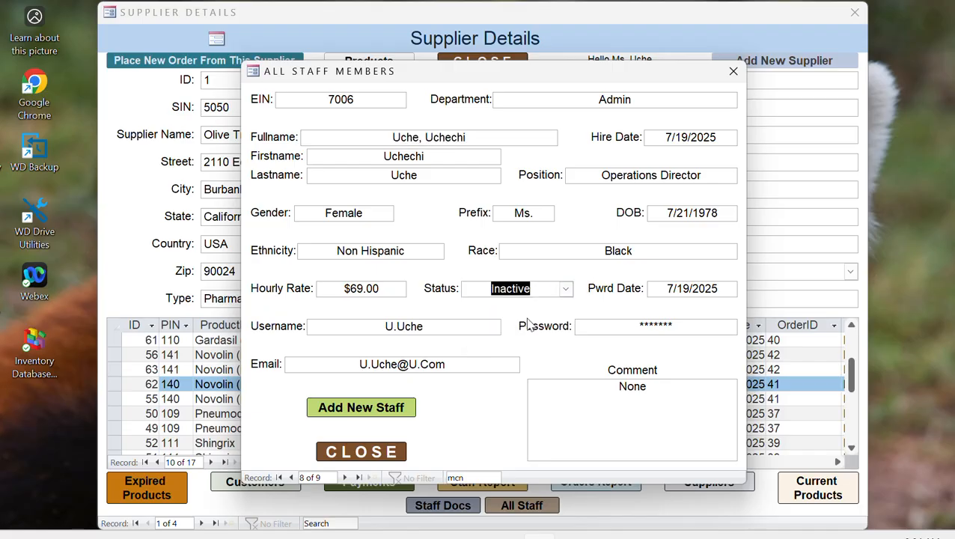
click(566, 289)
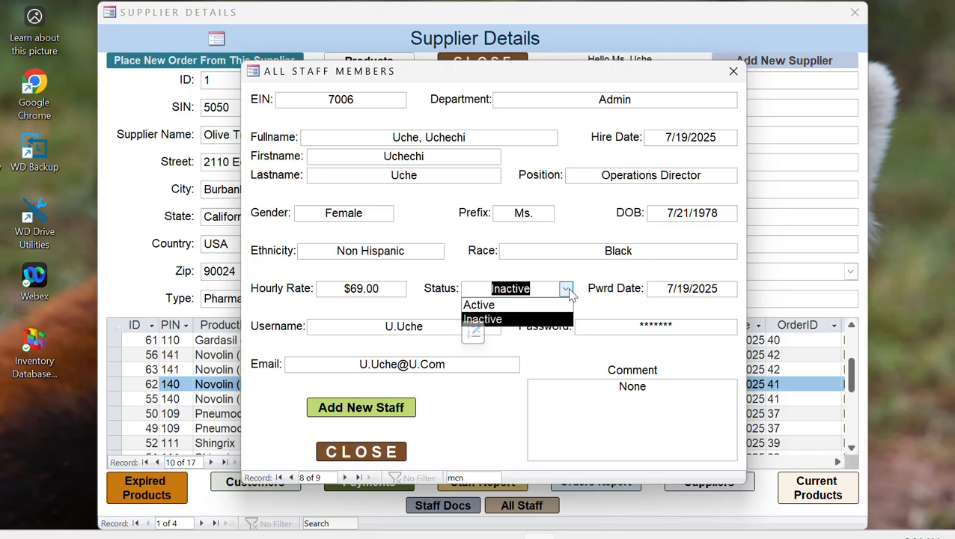
click(474, 332)
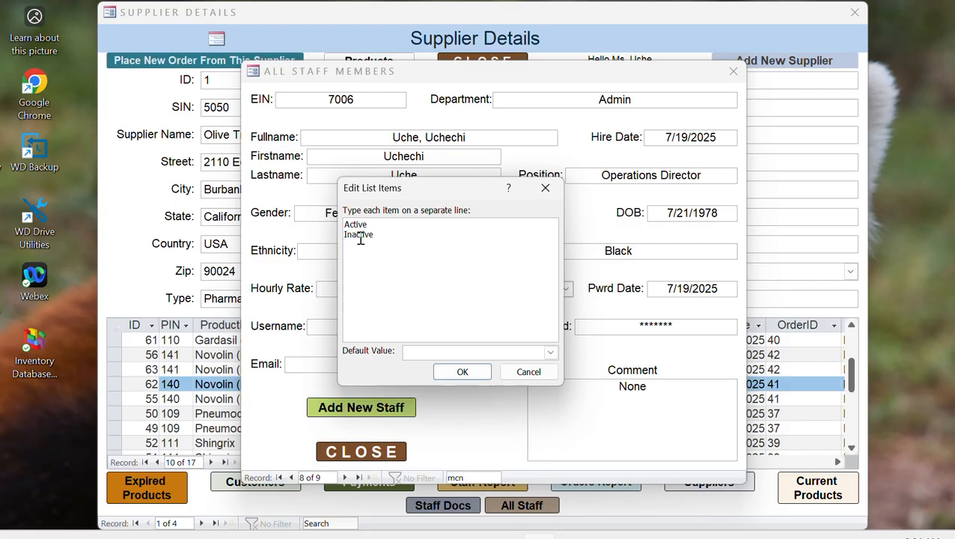
key(Return)
click(528, 372)
- Set the operations director's status back to Active and select the masked password on the record
click(566, 289)
click(506, 306)
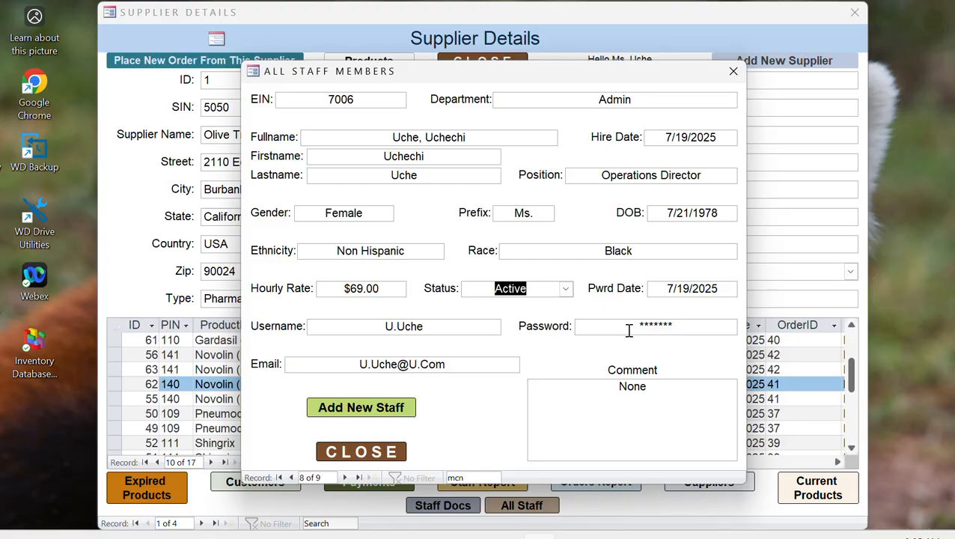
click(681, 324)
drag(682, 324, 636, 325)
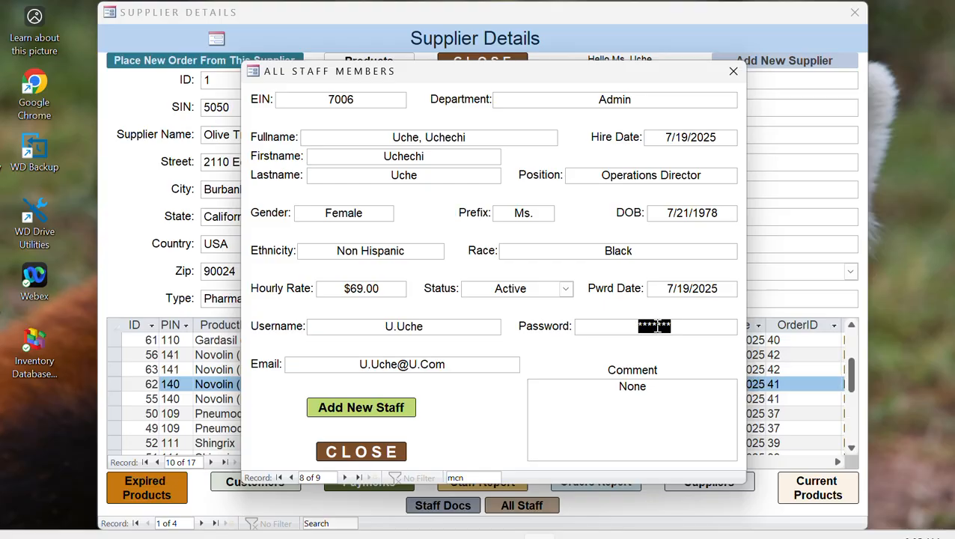
- Switch the operations director's status to Inactive once more and return it to Active
click(567, 291)
click(524, 320)
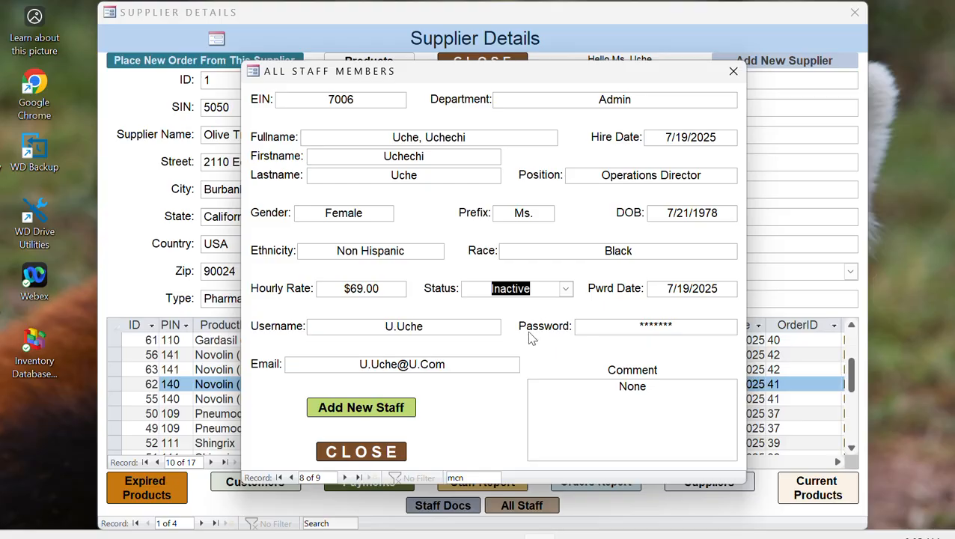
click(565, 290)
click(527, 304)
- Open the form for adding new staff and view the editable prefix and gender list items, cancelling both
click(360, 410)
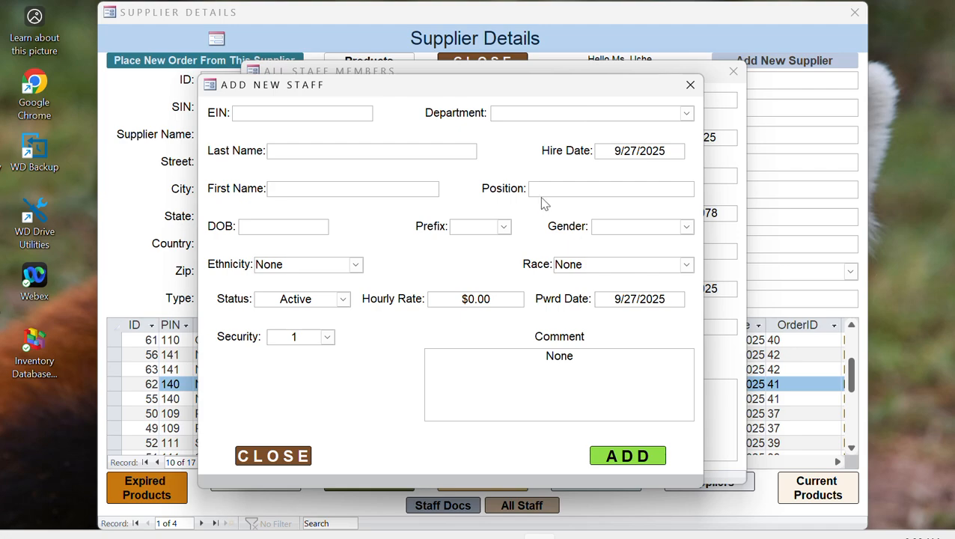
click(505, 227)
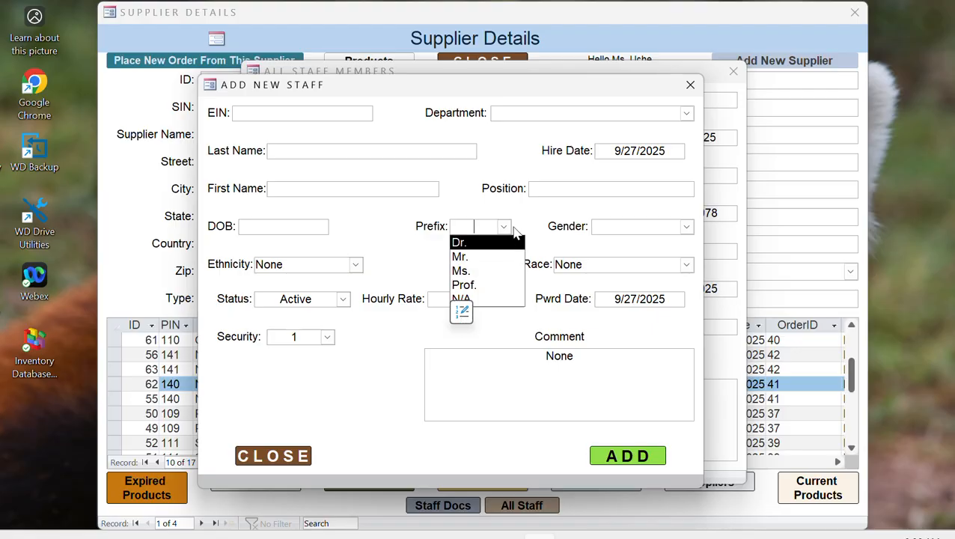
click(462, 313)
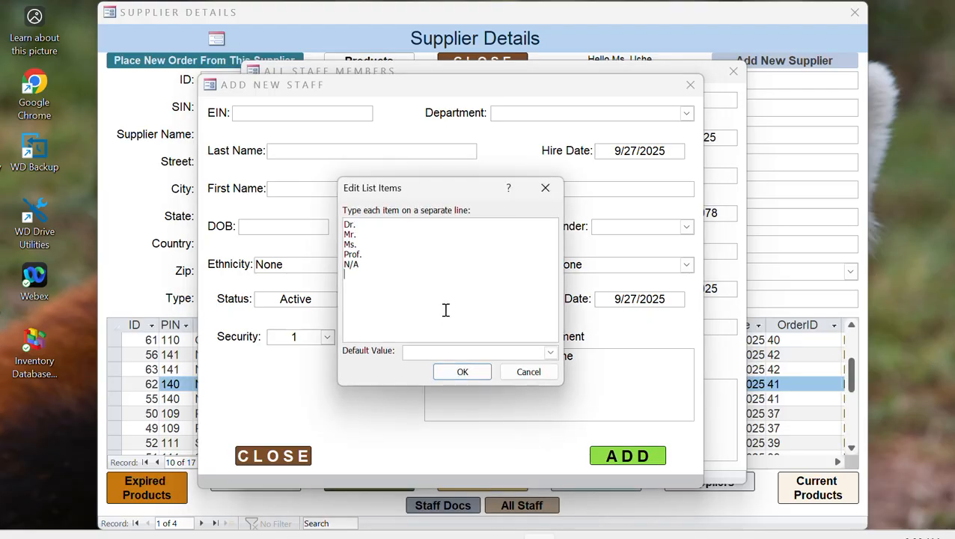
click(528, 373)
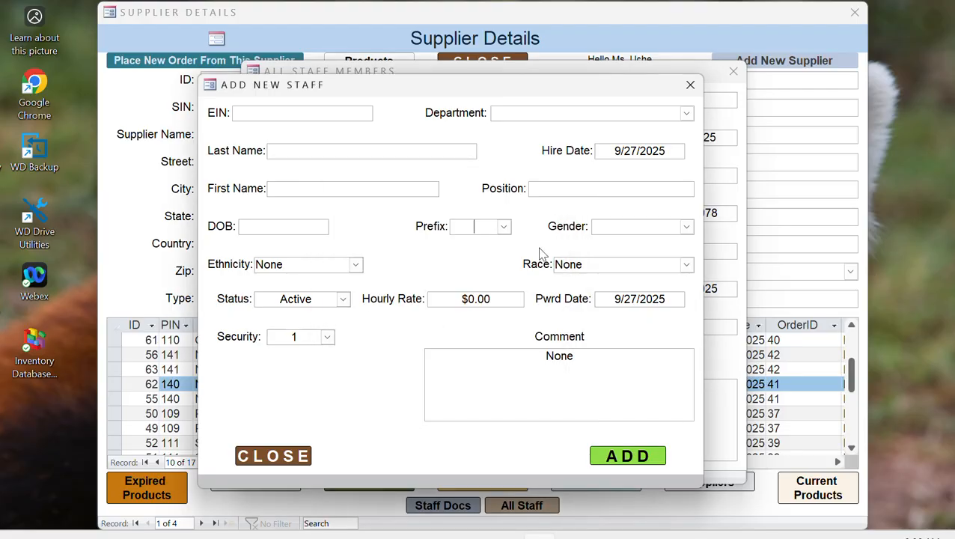
click(687, 228)
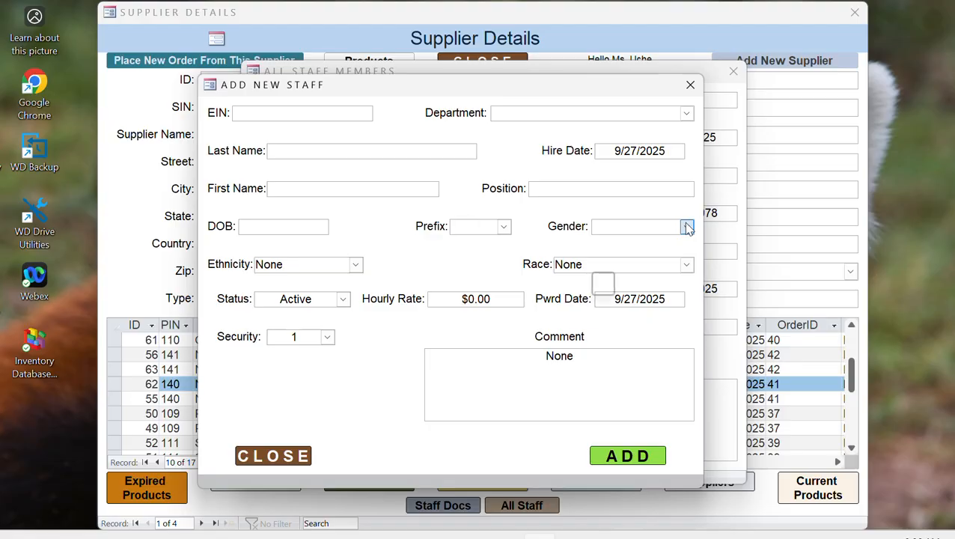
click(604, 284)
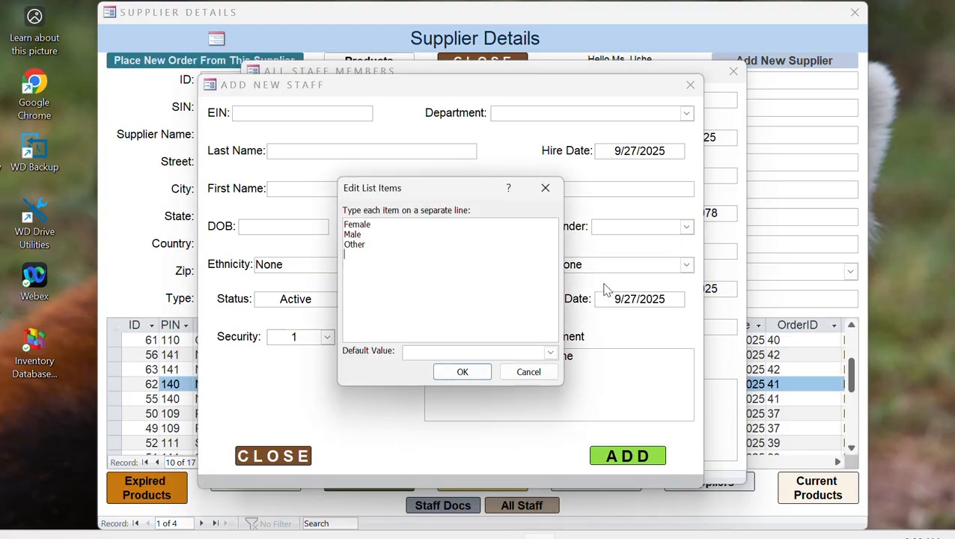
click(526, 372)
- View the editable race and ethnicity list items in the new staff form, cancelling each without changes
click(687, 265)
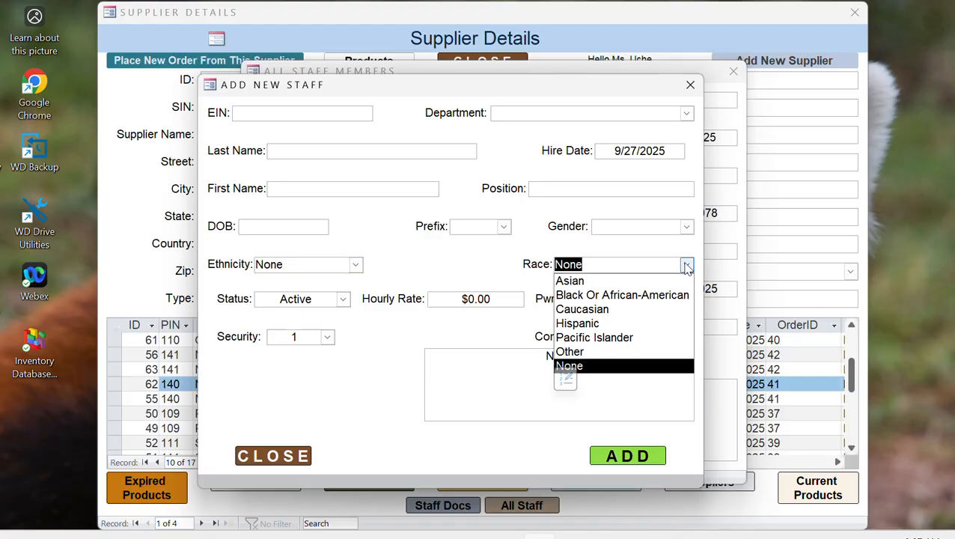
click(566, 377)
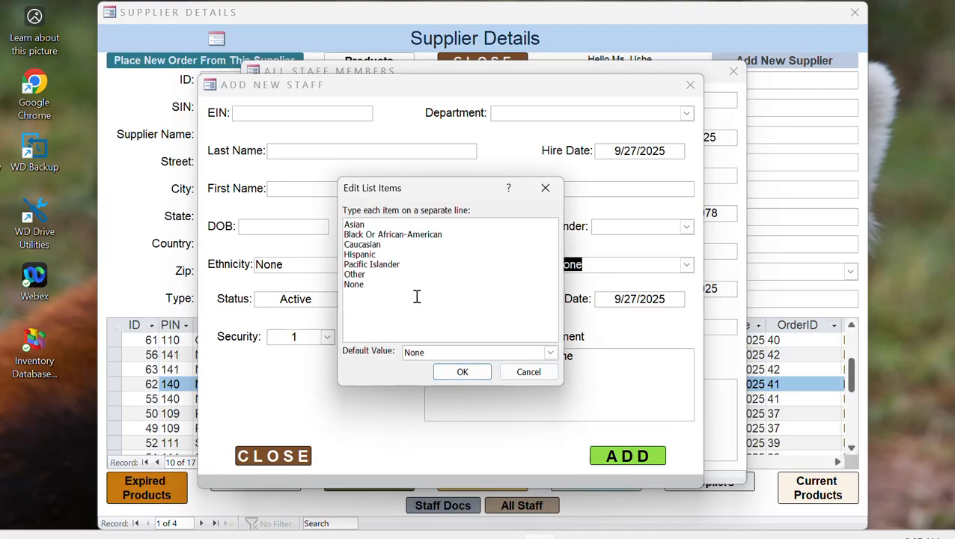
click(527, 372)
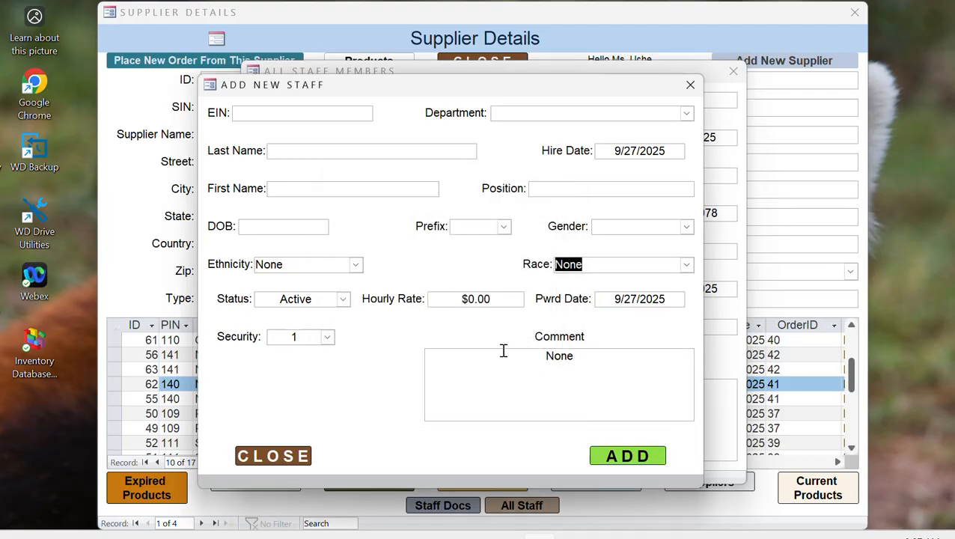
click(356, 265)
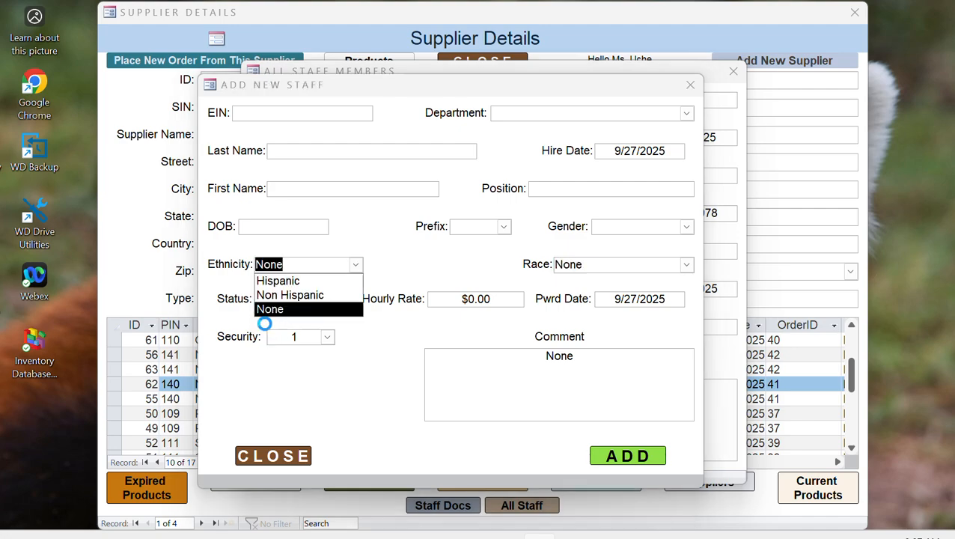
click(266, 321)
click(522, 375)
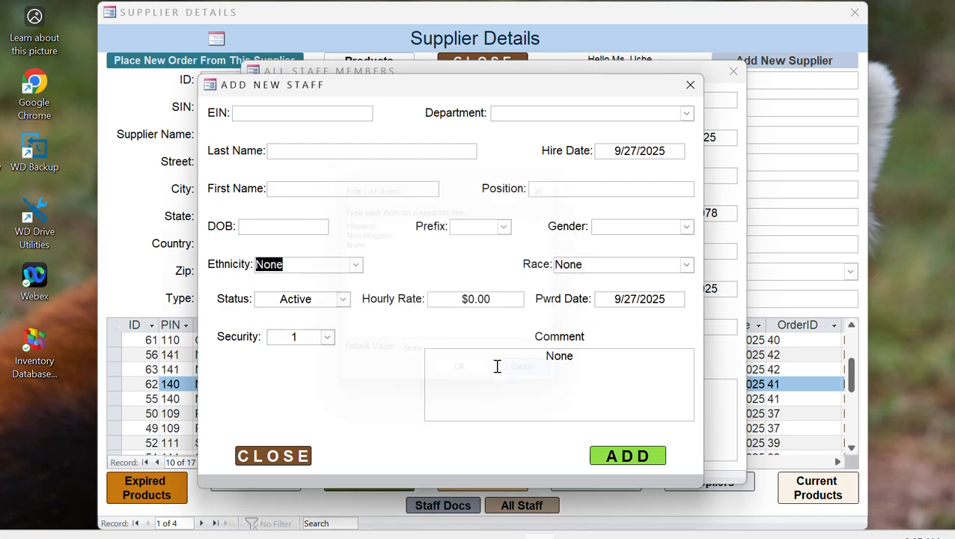
- View the status and security level choices for new staff, and close both staff forms without adding anyone
click(344, 301)
click(362, 310)
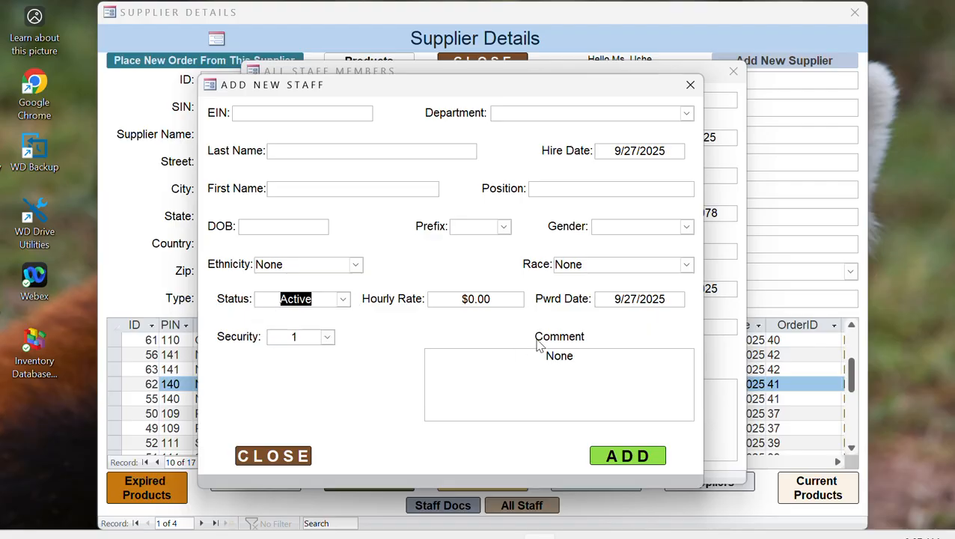
click(327, 338)
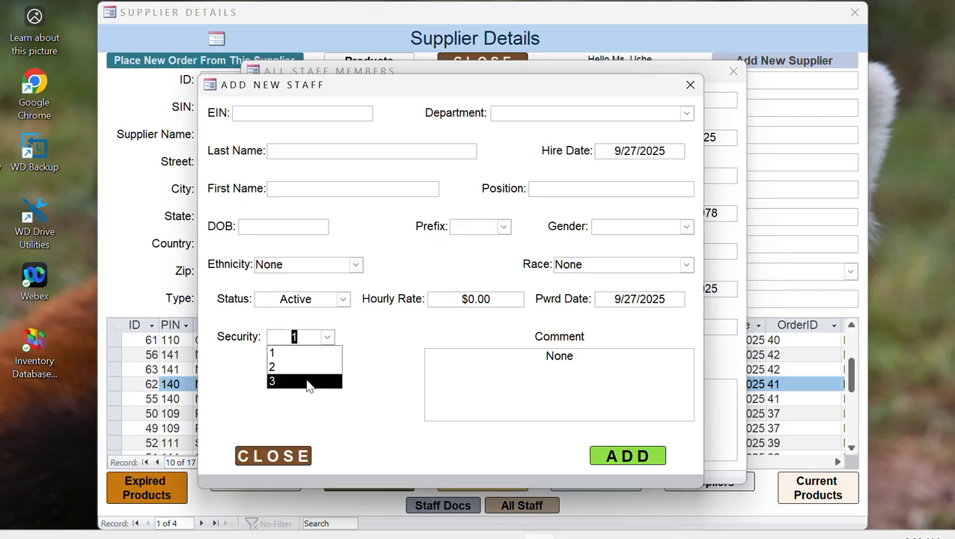
click(377, 339)
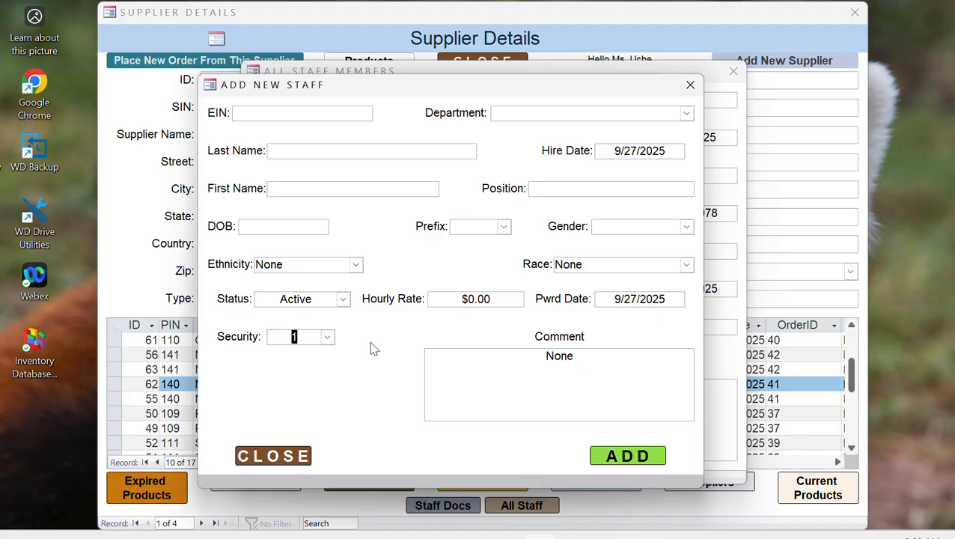
click(268, 458)
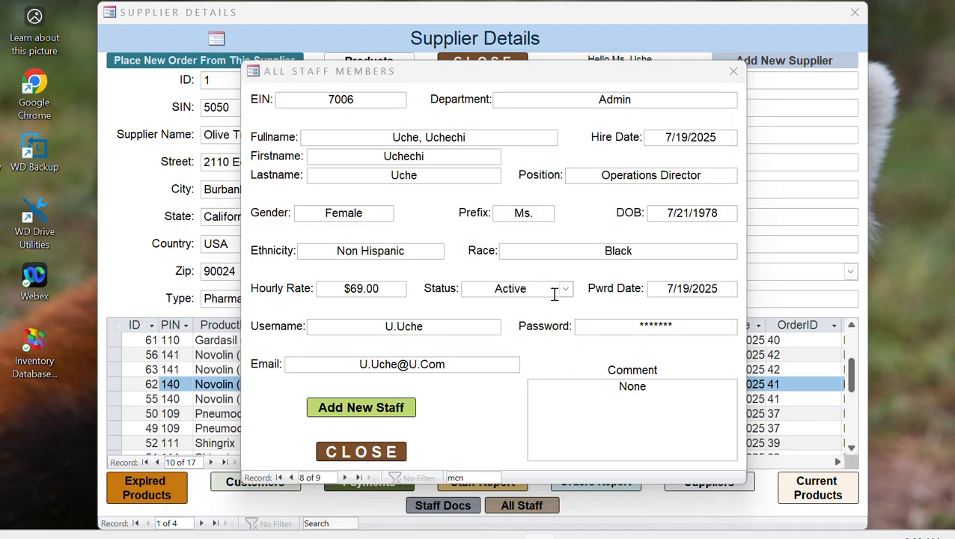
click(384, 453)
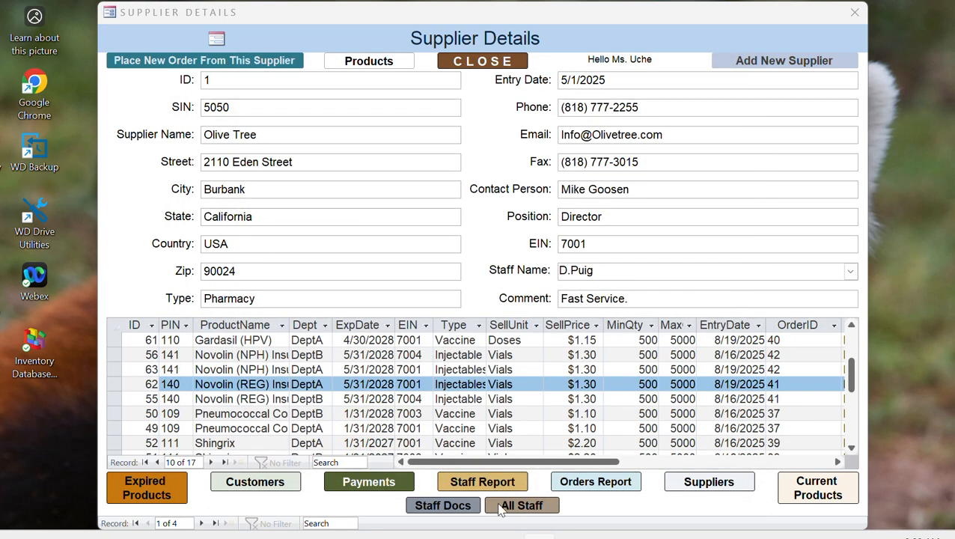
- Open the staff documents form and the user guide PDF linked to the first staff member's work sample
click(433, 506)
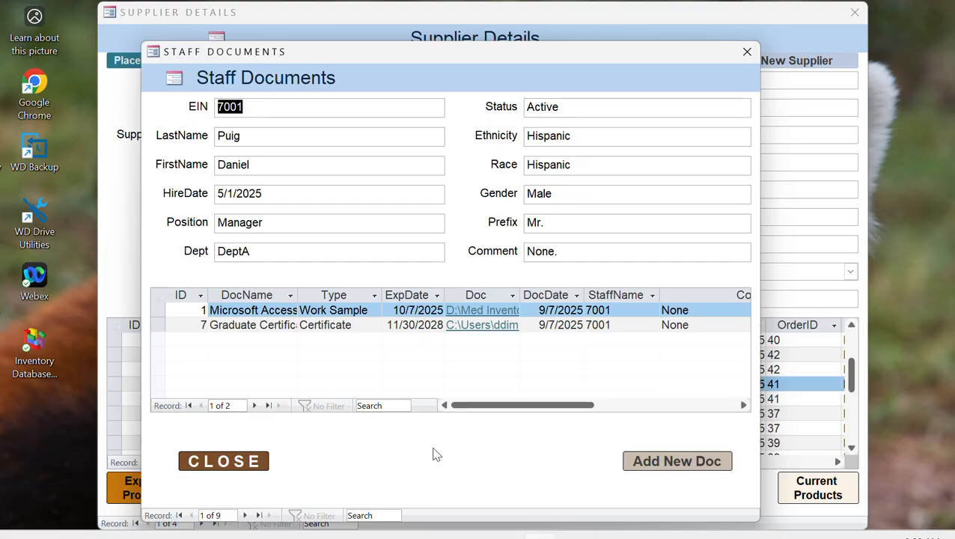
drag(593, 55, 654, 39)
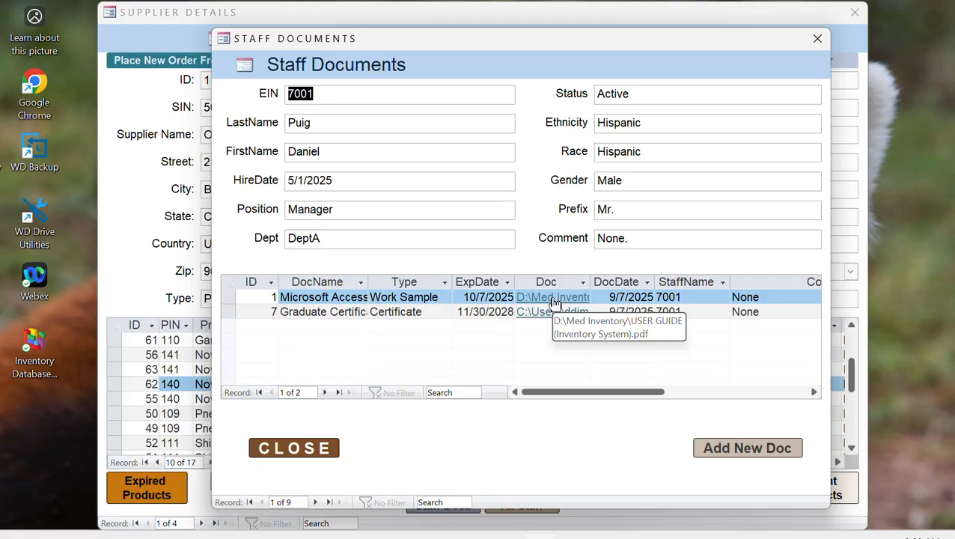
click(553, 300)
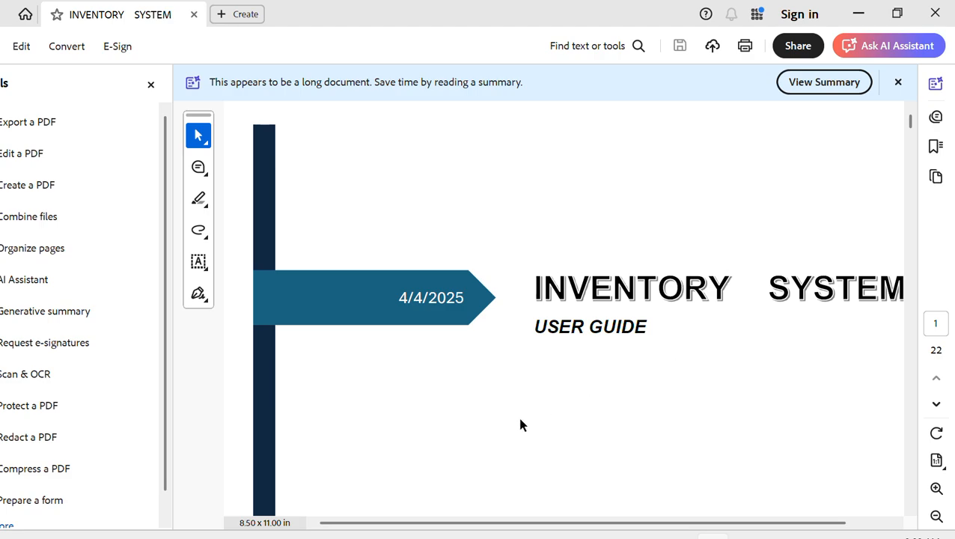
- Look through the user guide's cover and table of contents, dismiss the summary banner, and close the PDF
drag(438, 528, 497, 514)
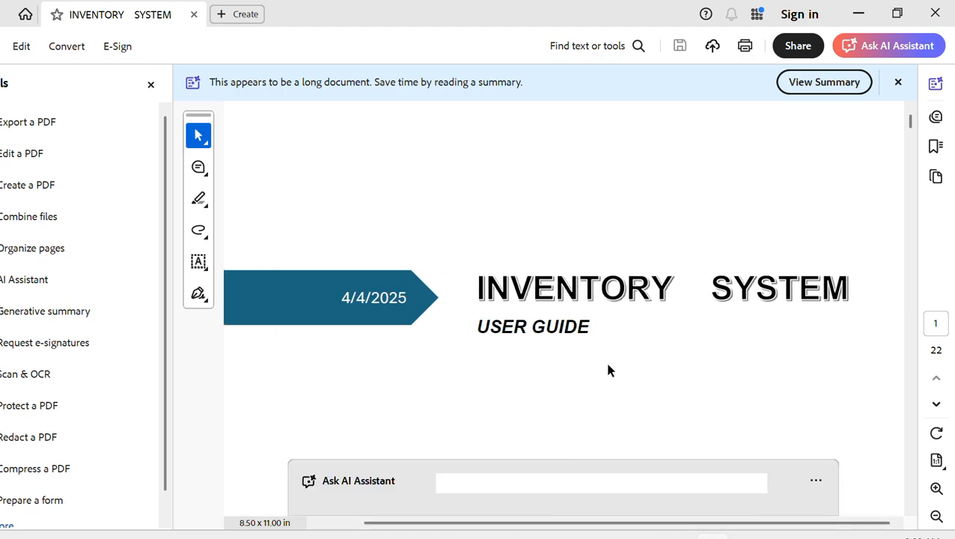
scroll(608, 370, down, 3)
scroll(607, 370, down, 7)
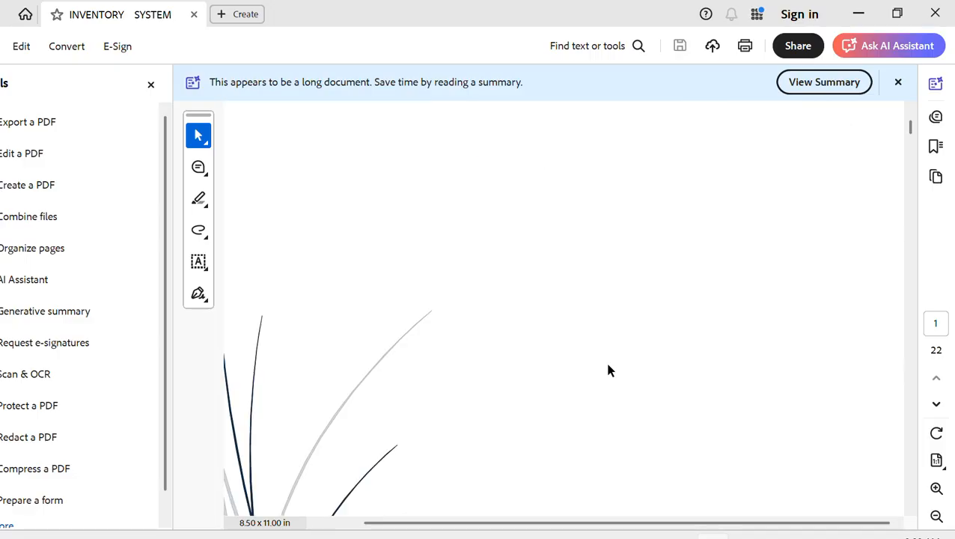
scroll(608, 370, down, 7)
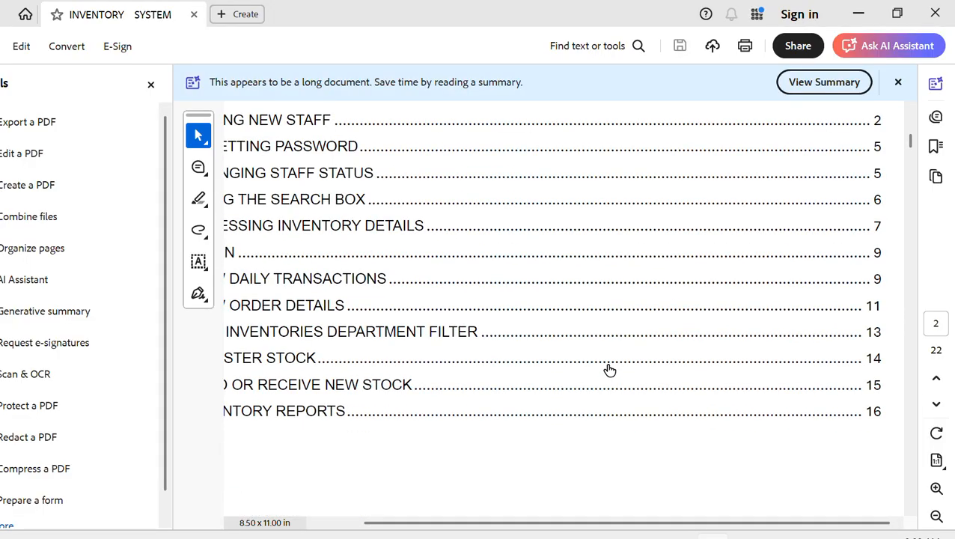
scroll(610, 369, down, 4)
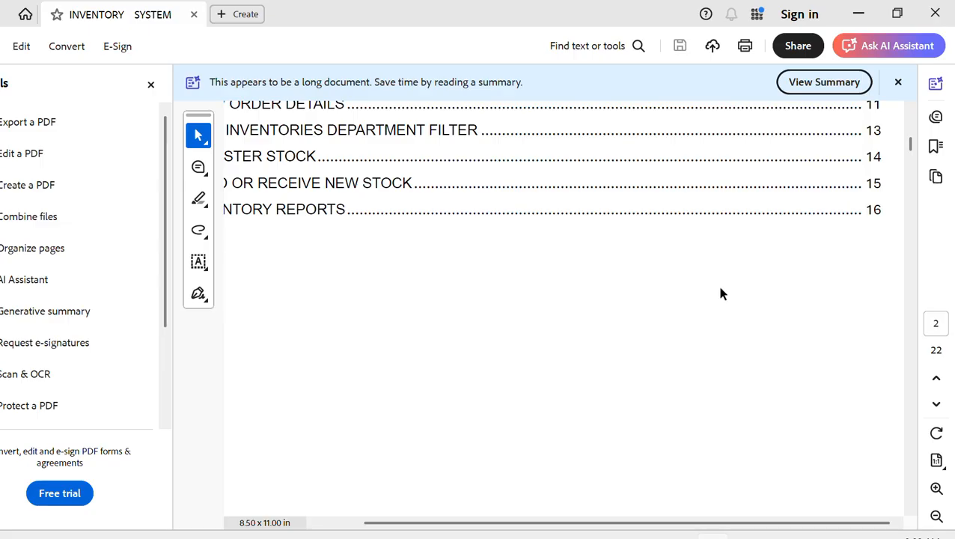
click(899, 83)
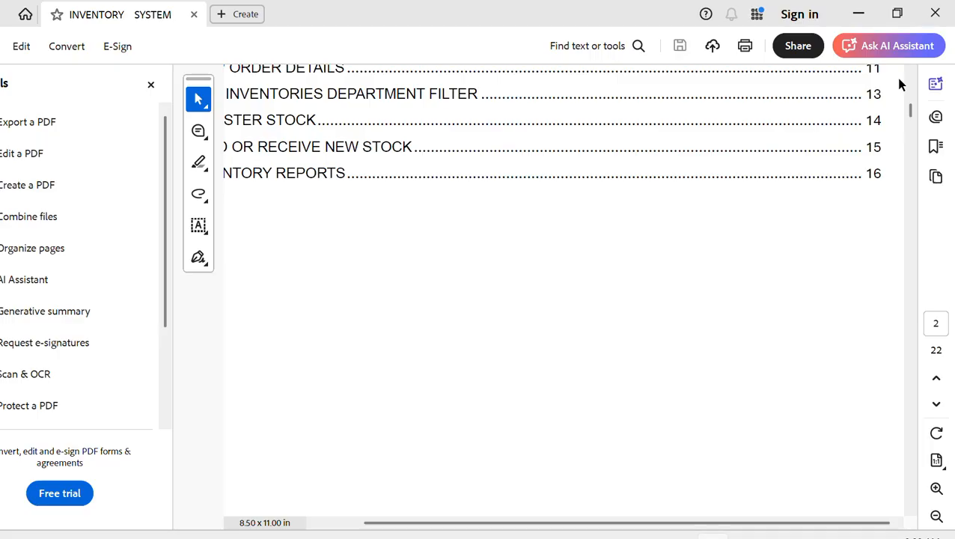
click(935, 17)
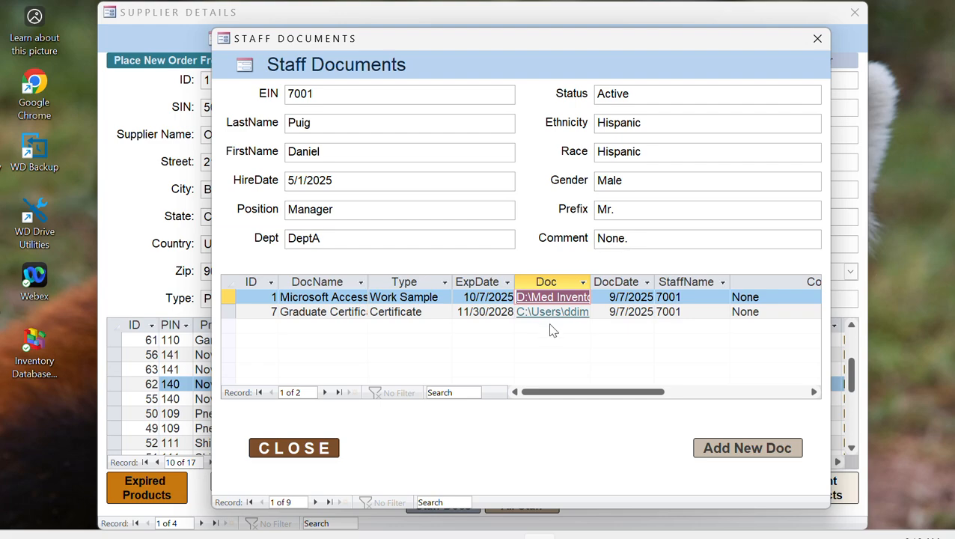
- View the new staff document form and its hyperlink field, and close both staff document forms without adding anything
click(737, 449)
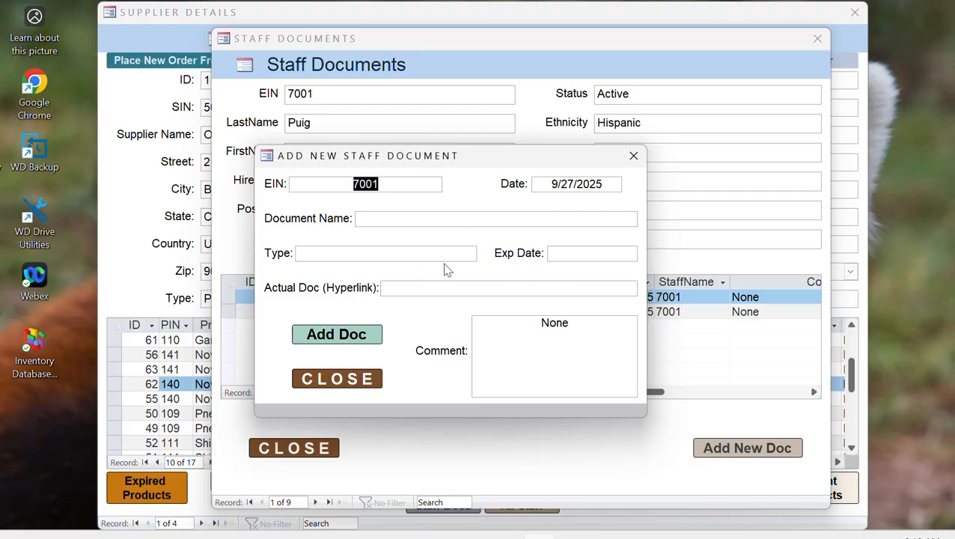
click(398, 291)
click(334, 382)
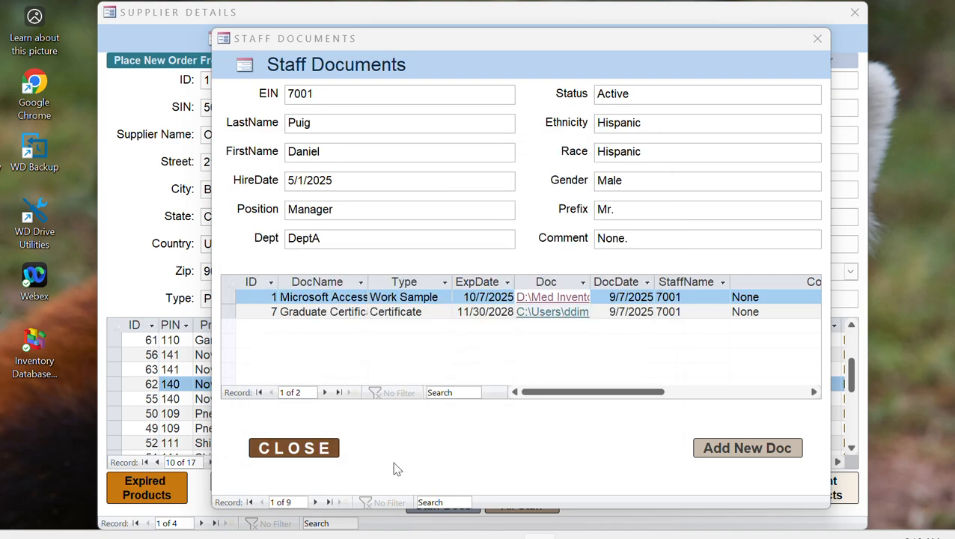
click(294, 448)
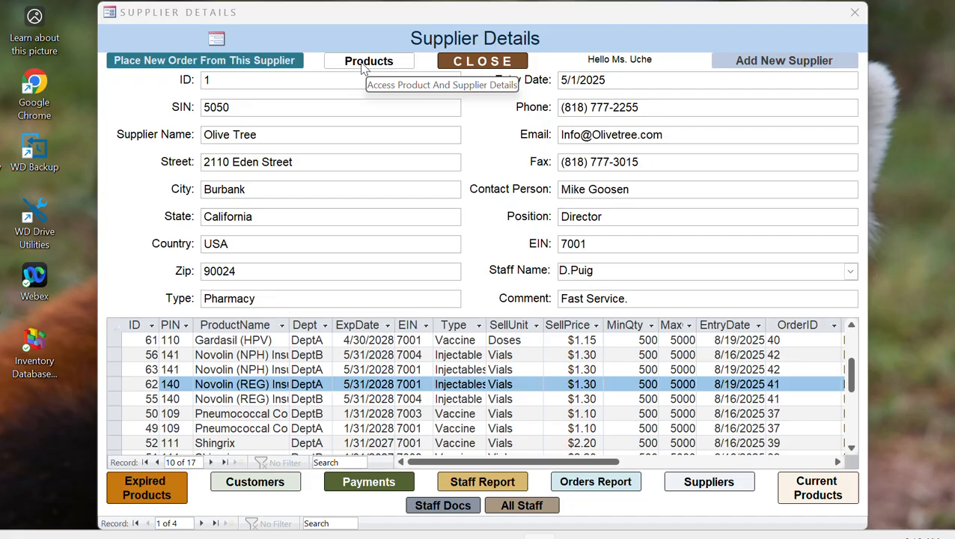
- Open the product login filter and clear the Admin work location, leaving the department blank
click(362, 66)
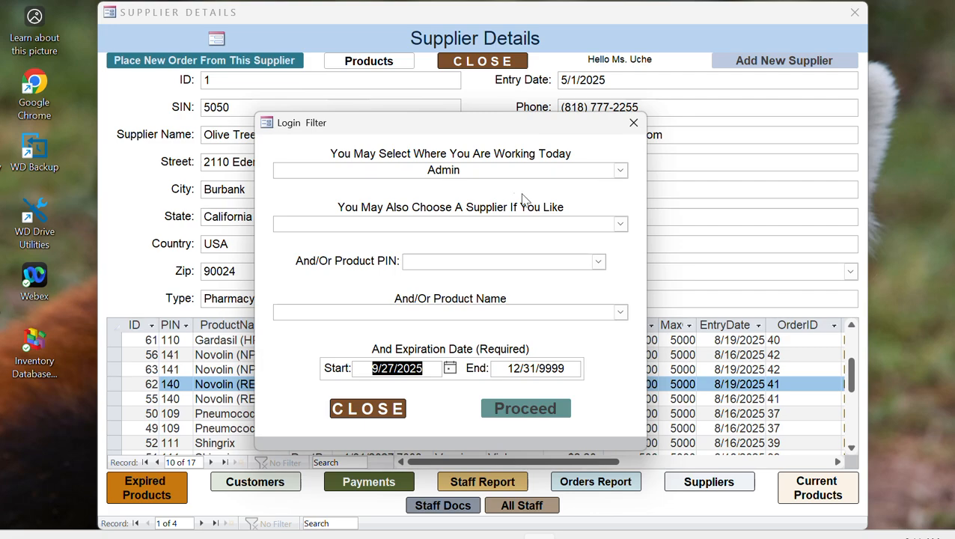
click(621, 172)
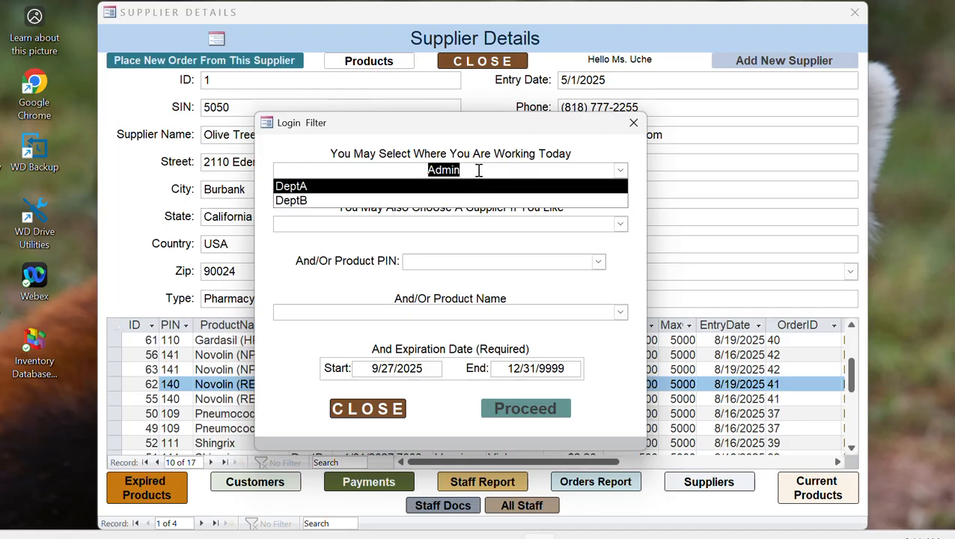
key(BackSpace)
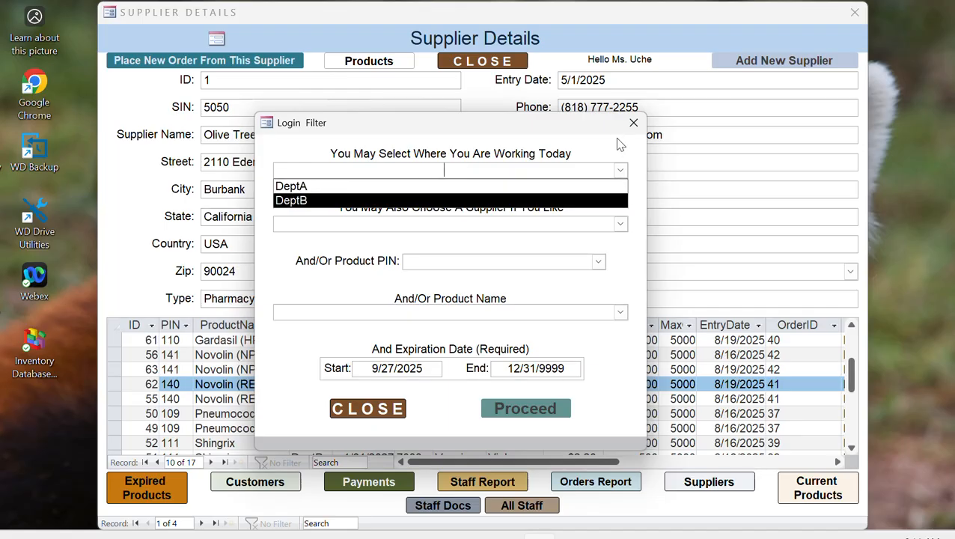
click(636, 269)
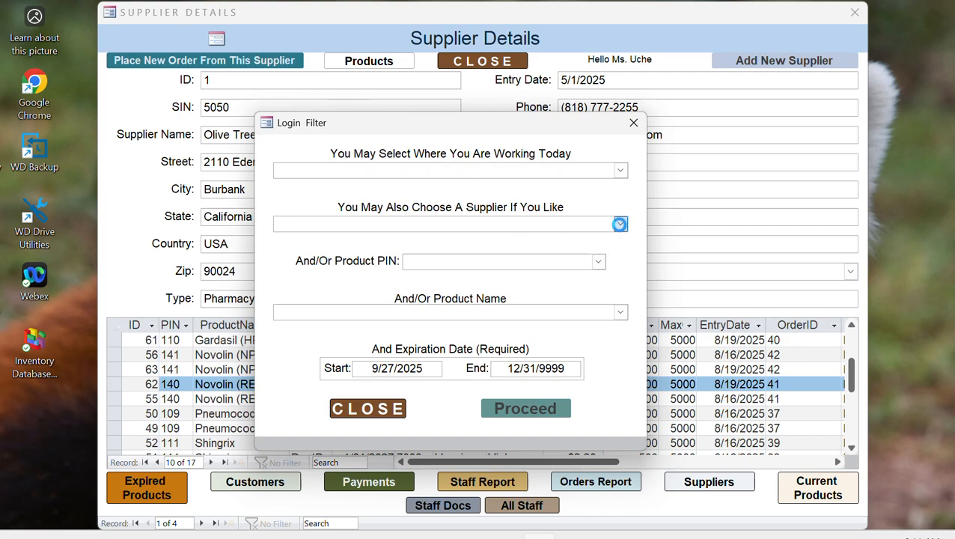
- View the supplier, product PIN and product name choices in the login filter without selecting any
click(620, 225)
click(620, 224)
click(597, 262)
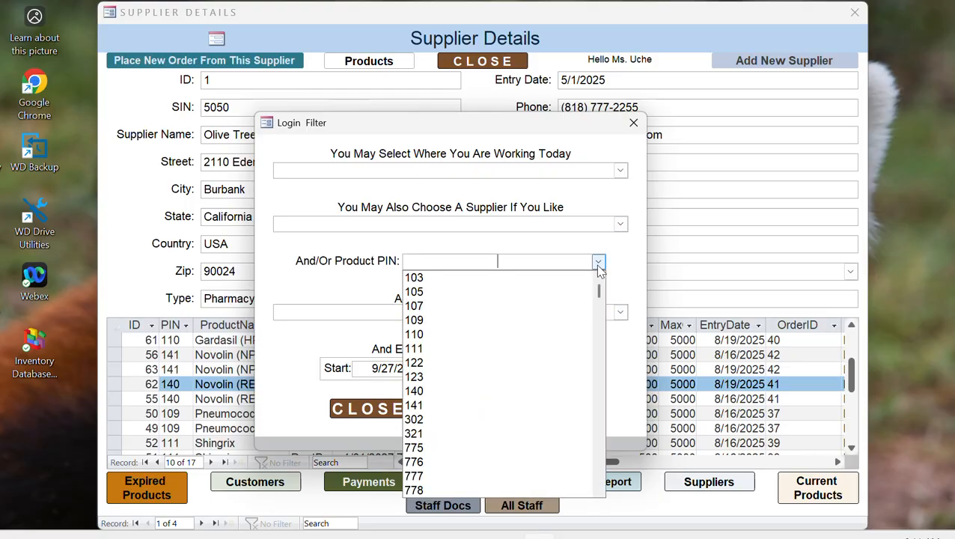
click(598, 264)
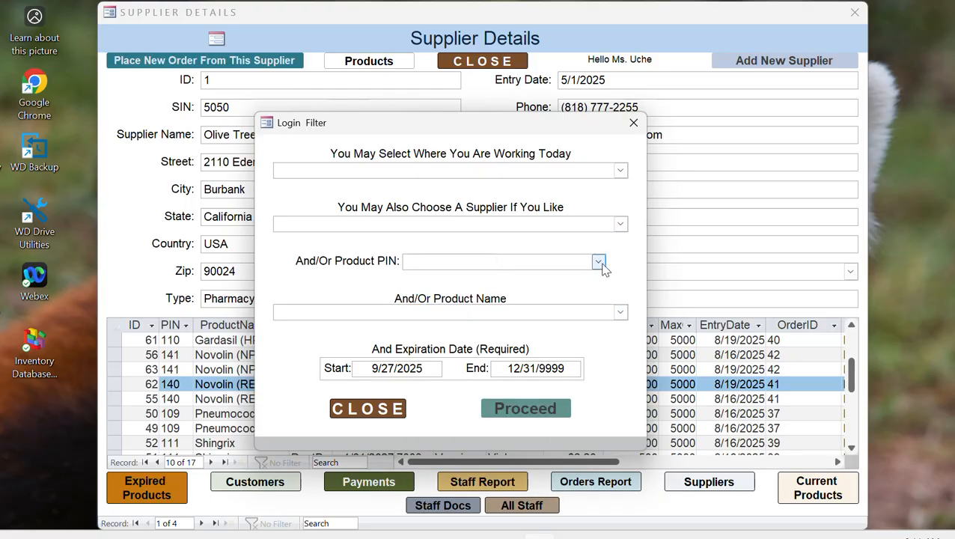
click(599, 264)
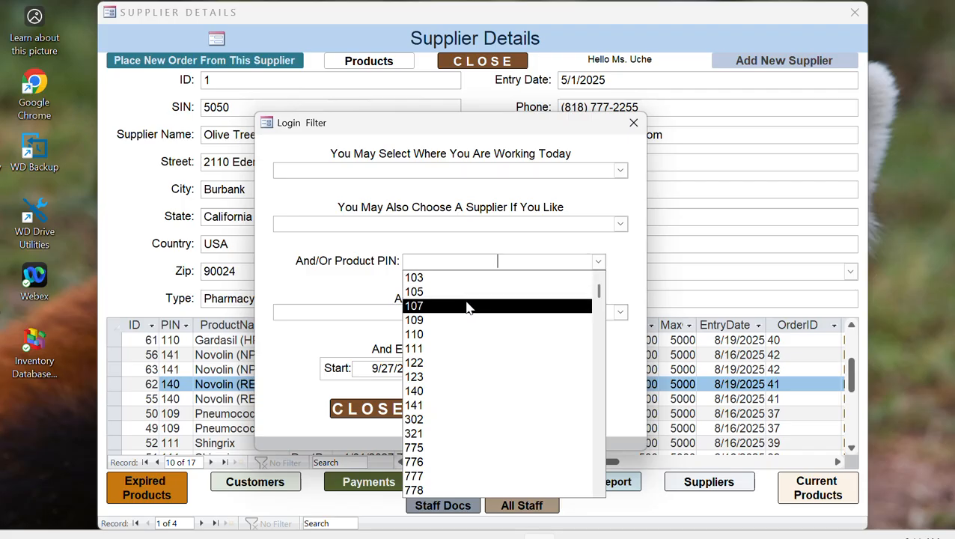
click(624, 261)
click(621, 312)
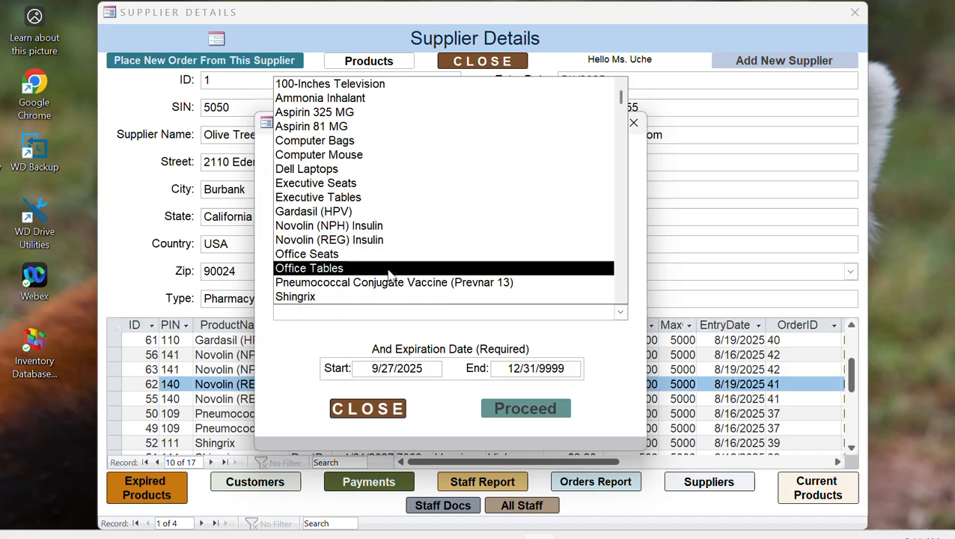
click(607, 344)
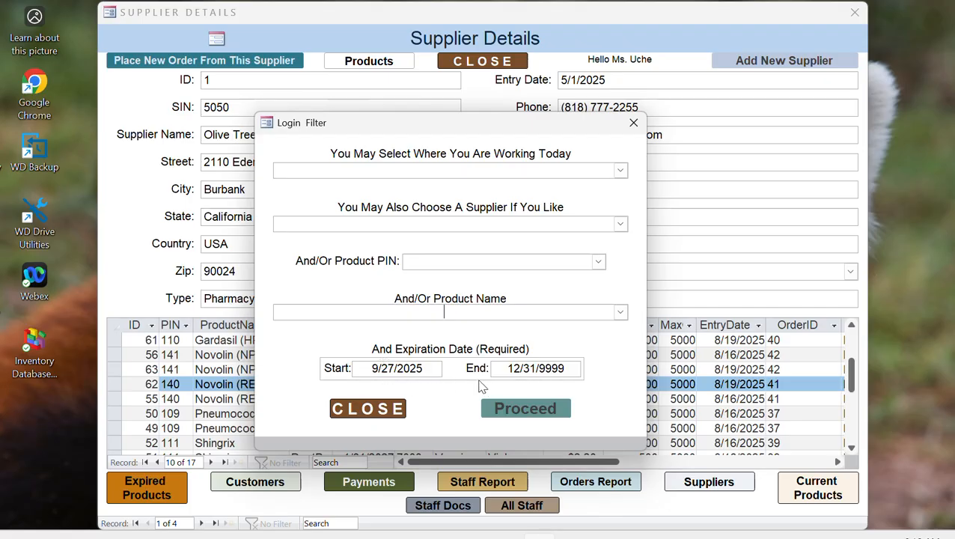
- Set the filter's expiration date range to start 10/1/2025 and end 10/31/2025
click(372, 368)
key(Delete)
text(10)
drag(397, 367, 385, 367)
text(1)
click(516, 367)
text(0)
drag(567, 369, 541, 368)
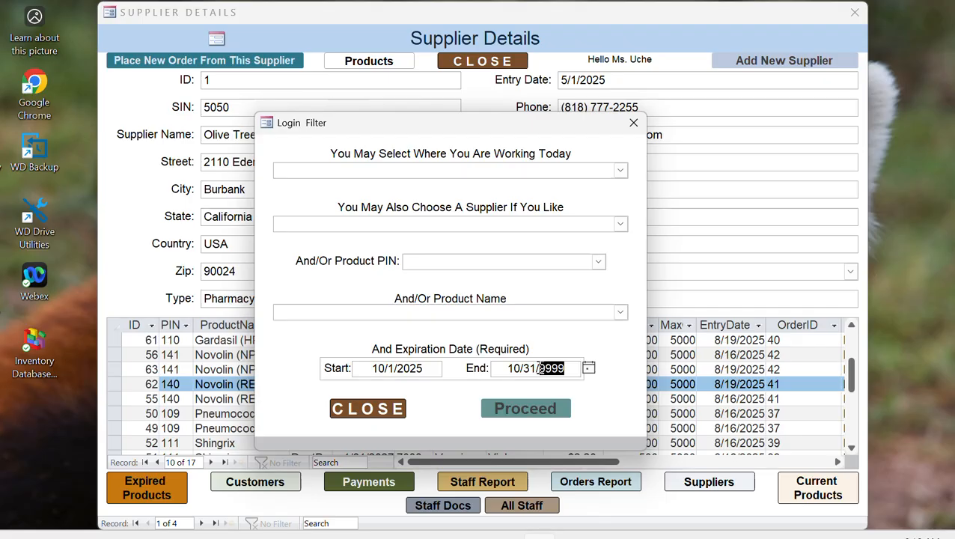
text(2025)
- Set the expiration date range to 9/27/2025 through 12/31/9999 and proceed to the product and supplier details
click(378, 368)
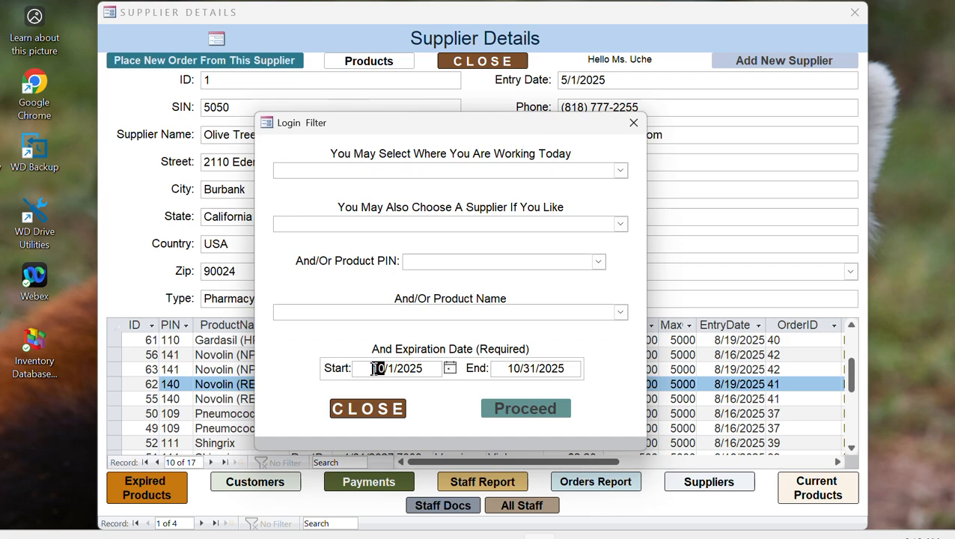
text(9)
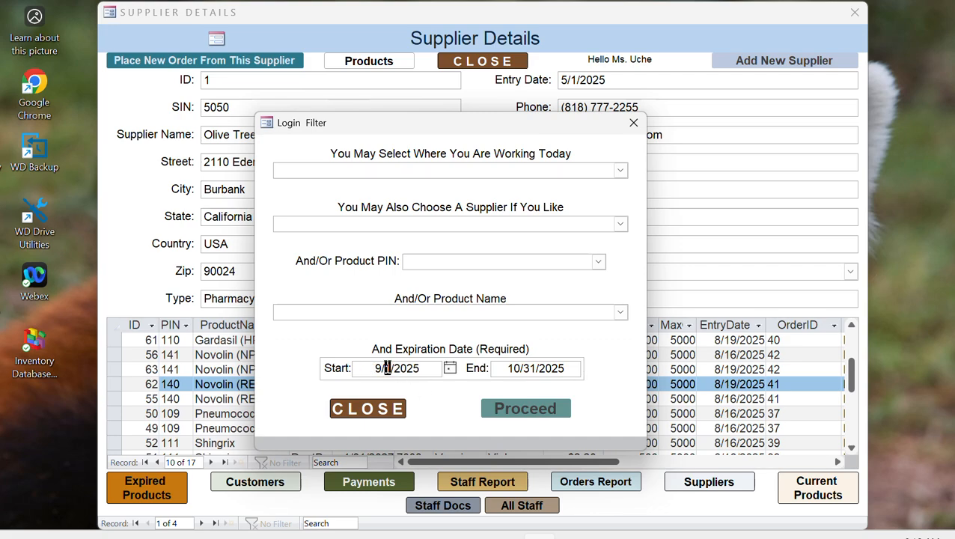
double_click(387, 368)
text(27)
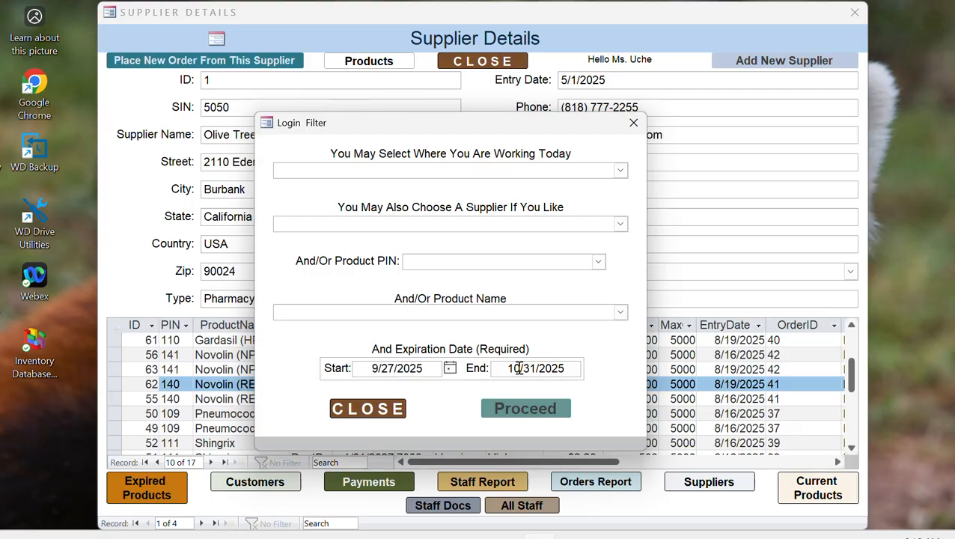
click(516, 369)
text(2)
drag(566, 368, 538, 368)
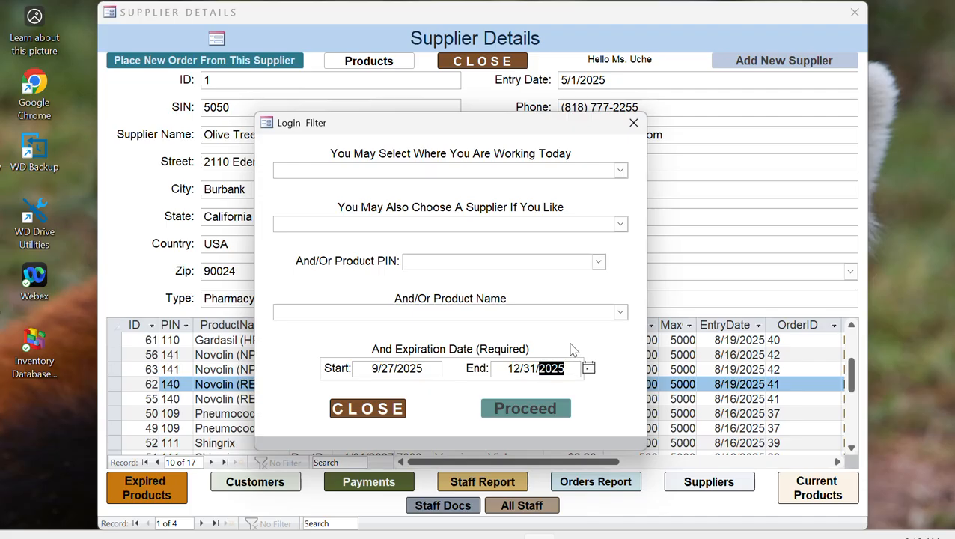
text(9999)
click(524, 414)
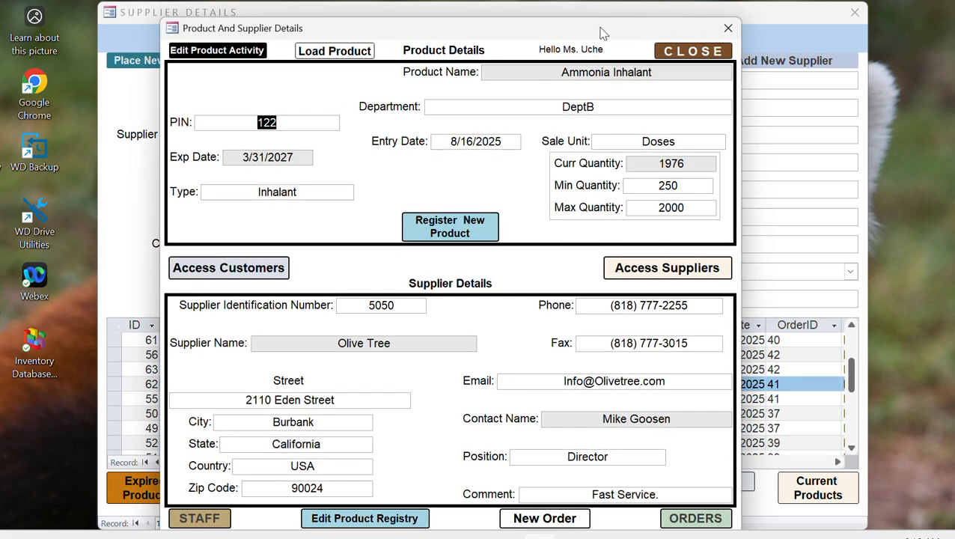
- Reposition the product and supplier details form and browse its product records one by one up to the tenth
drag(604, 33, 634, 19)
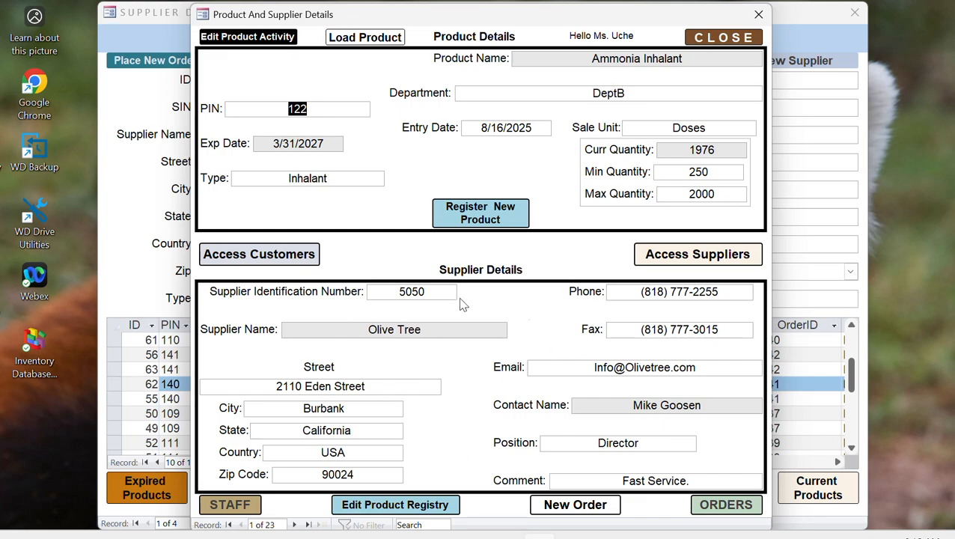
click(294, 525)
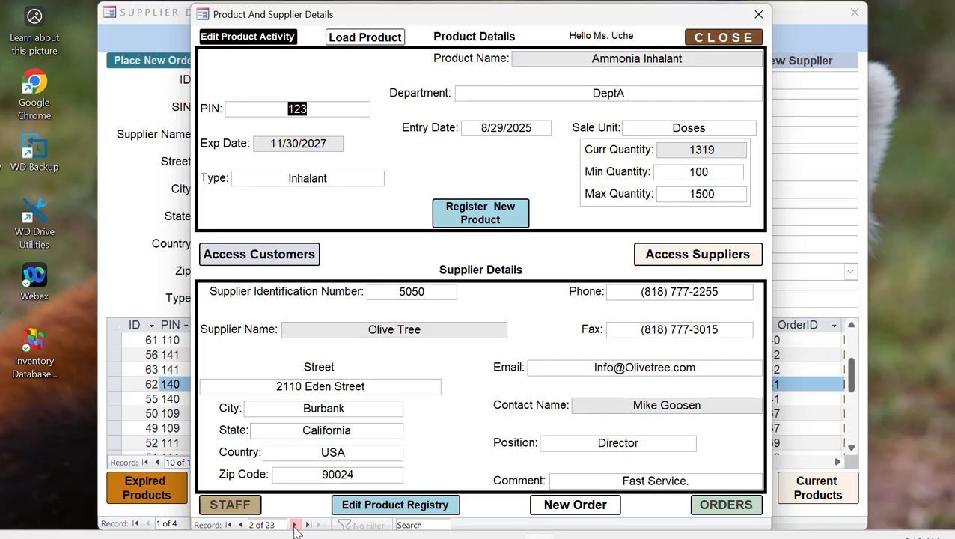
click(296, 525)
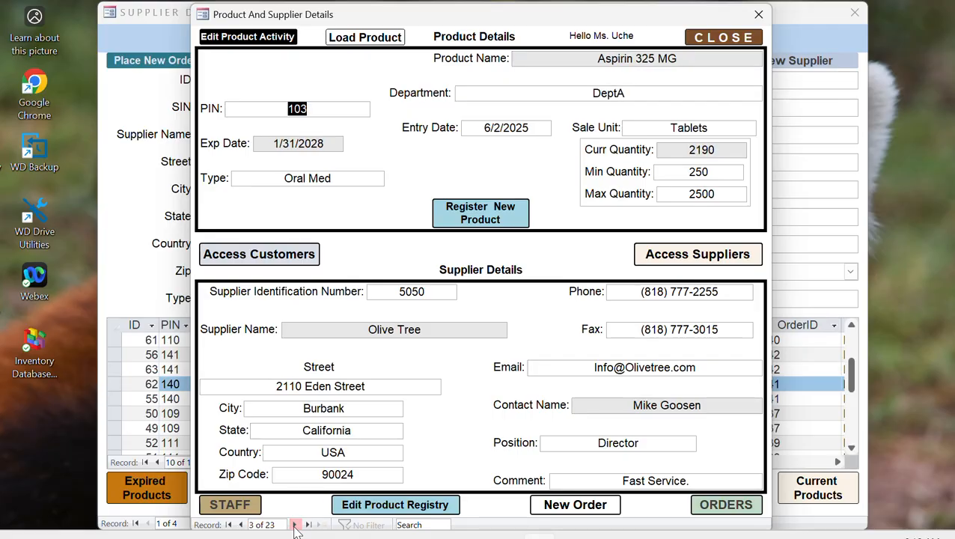
click(296, 525)
click(296, 525)
click(296, 525)
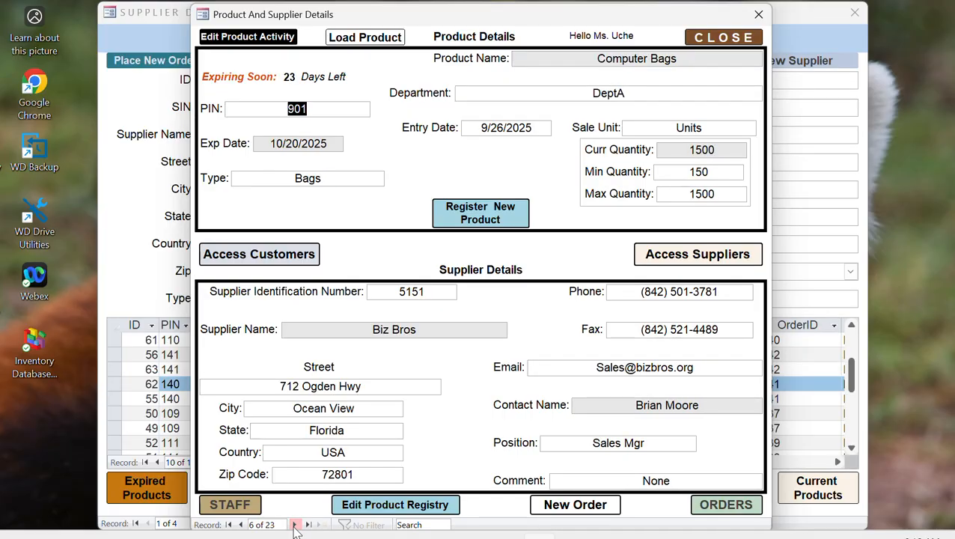
click(296, 525)
click(296, 524)
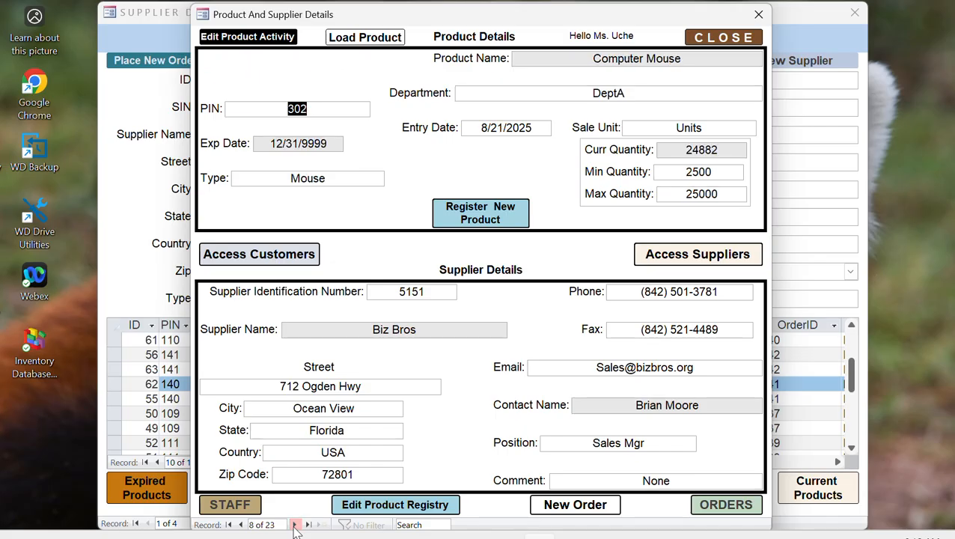
click(296, 525)
click(295, 525)
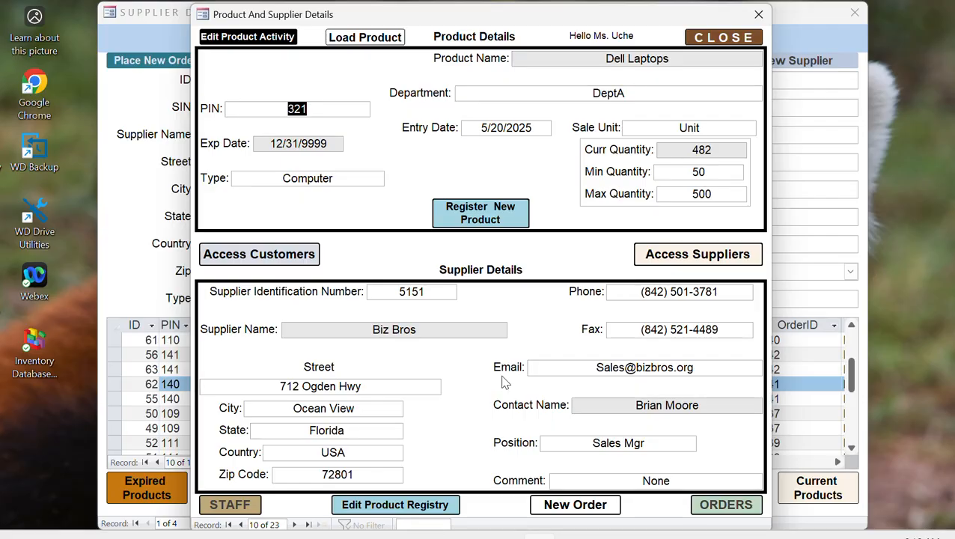
- Search the product records for "a", "pn" and finally "shi"
text(a)
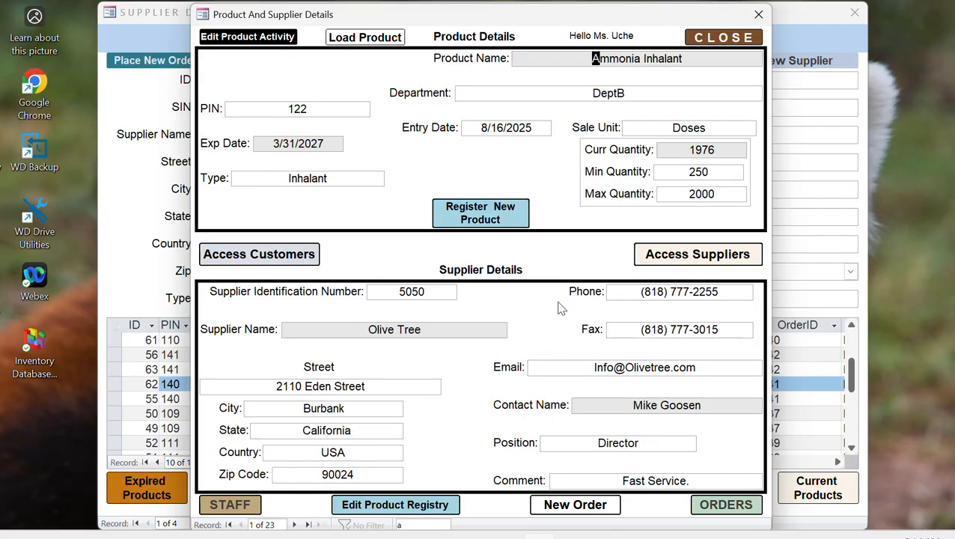
key(BackSpace)
text(pn)
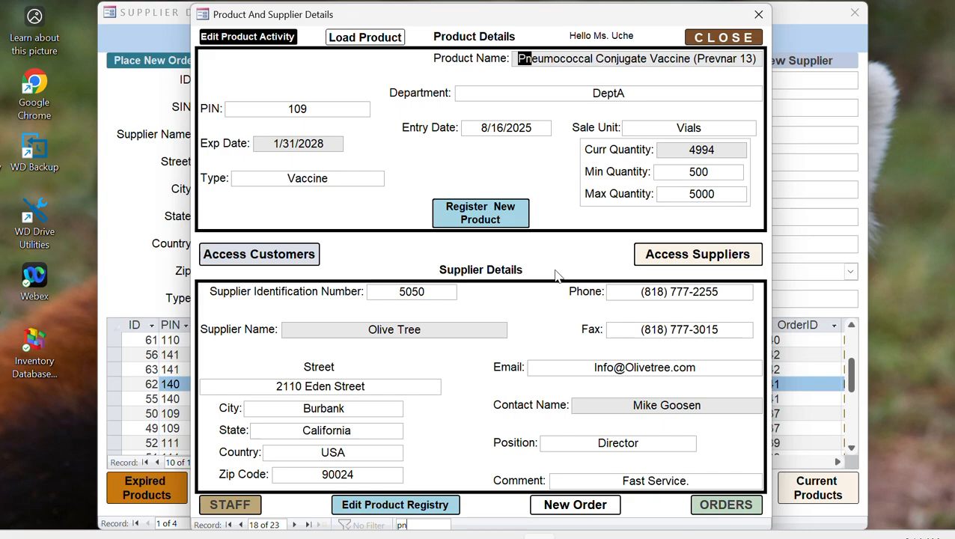
key(BackSpace)
key(BackSpace)
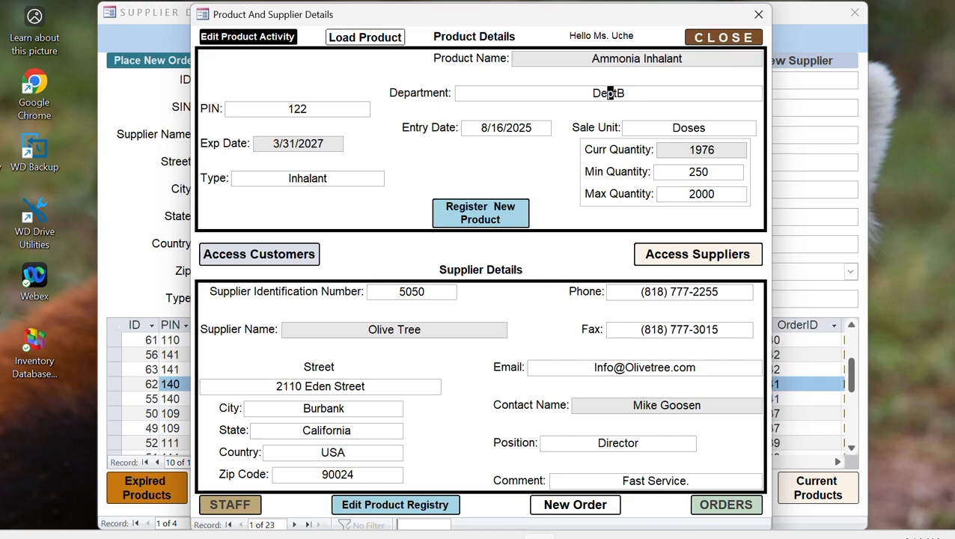
text(shi)
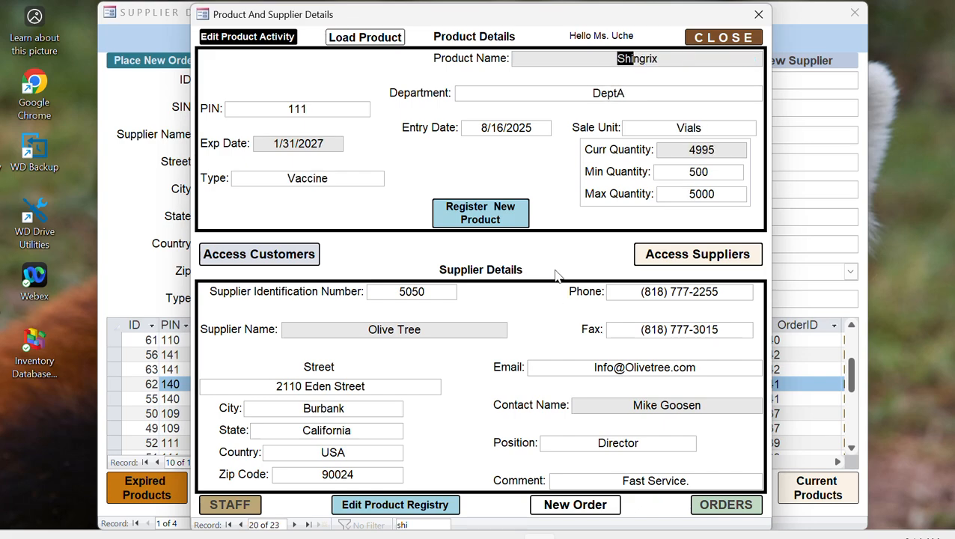
double_click(401, 526)
- Open Shingrix's product activities log, reposition it, and check for expired products to delete
click(241, 41)
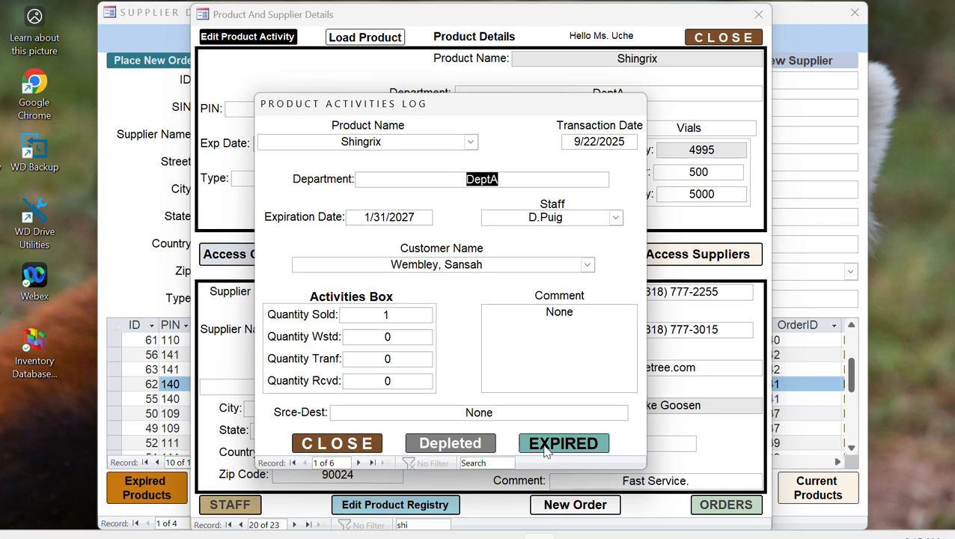
drag(508, 110, 733, 171)
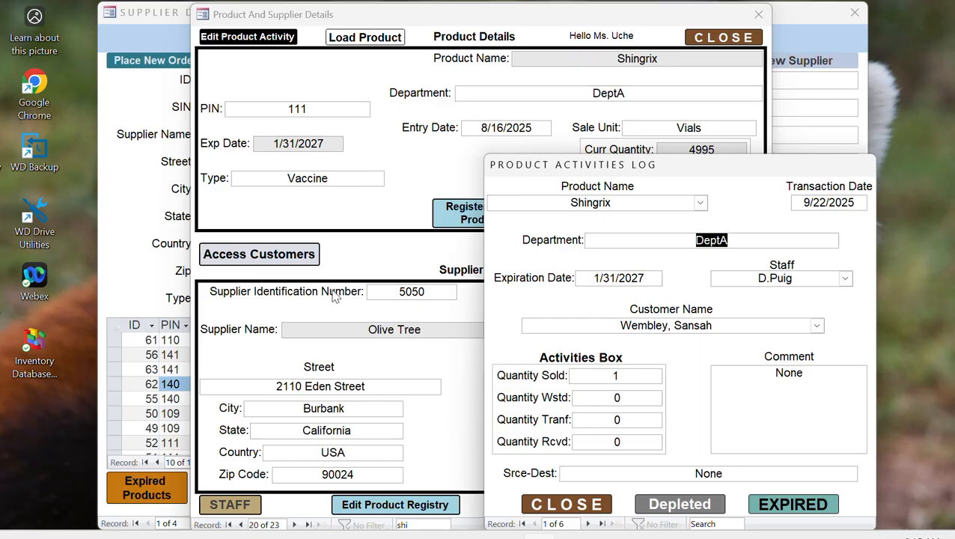
drag(740, 174, 552, 127)
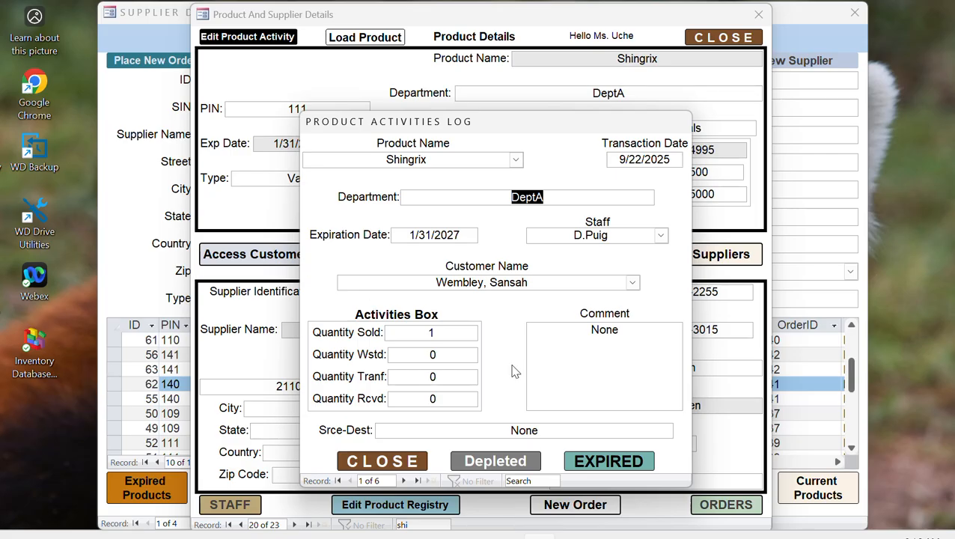
click(597, 466)
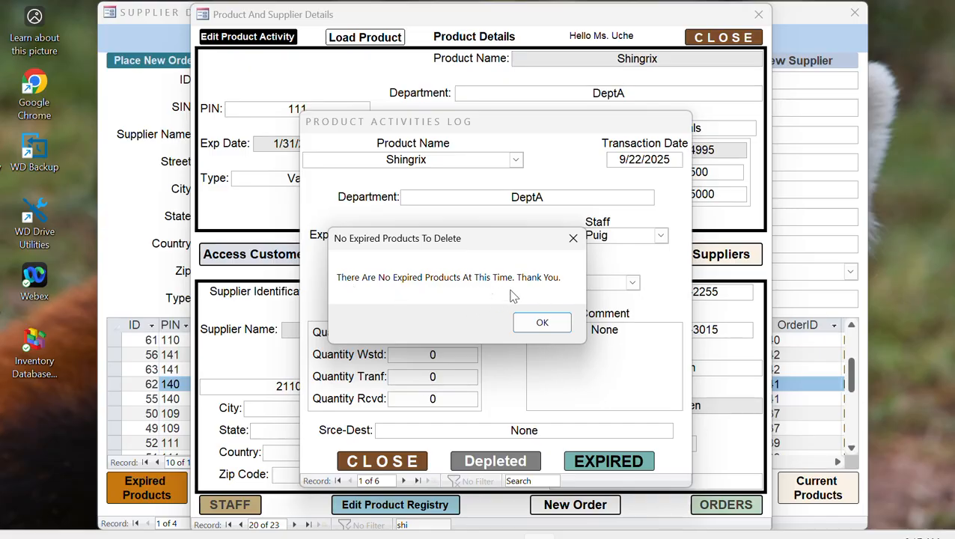
click(540, 324)
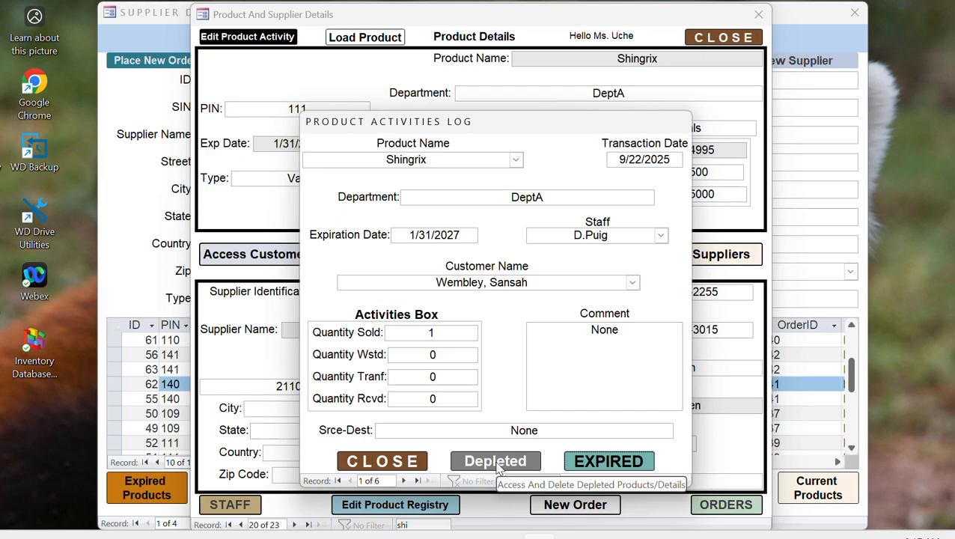
- Browse the depleted products records one by one up to the seventh, Ammonia Inhalant, and try to delete it
click(495, 462)
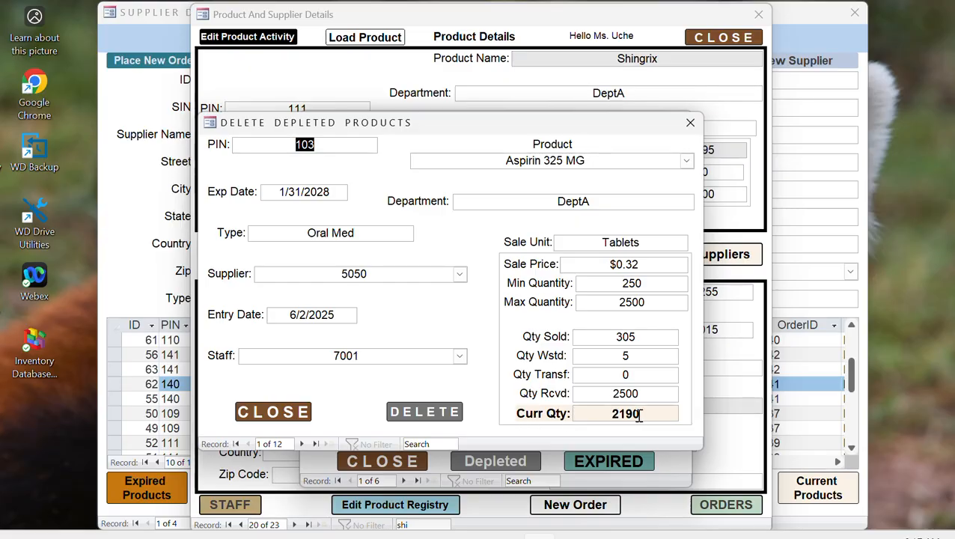
click(303, 444)
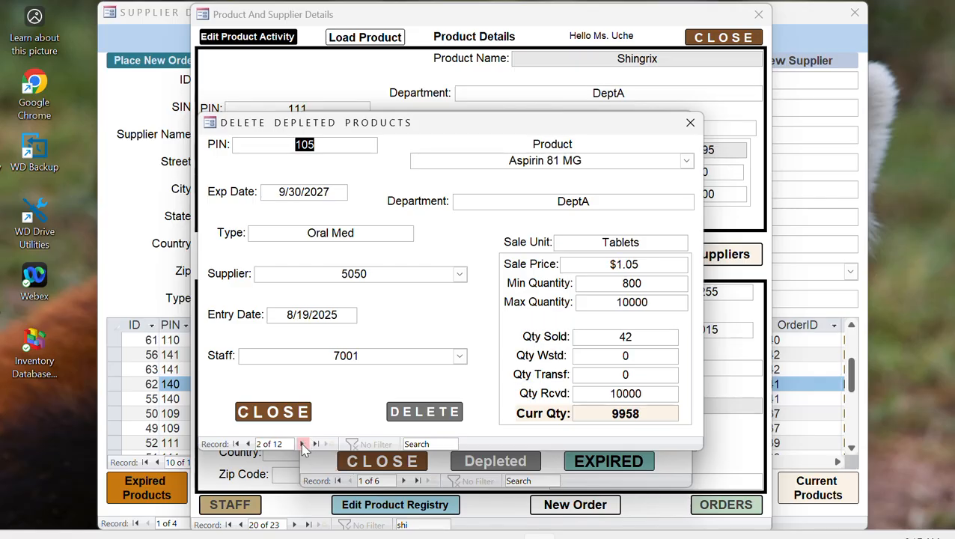
click(303, 444)
click(303, 444)
click(303, 444)
click(304, 444)
click(303, 444)
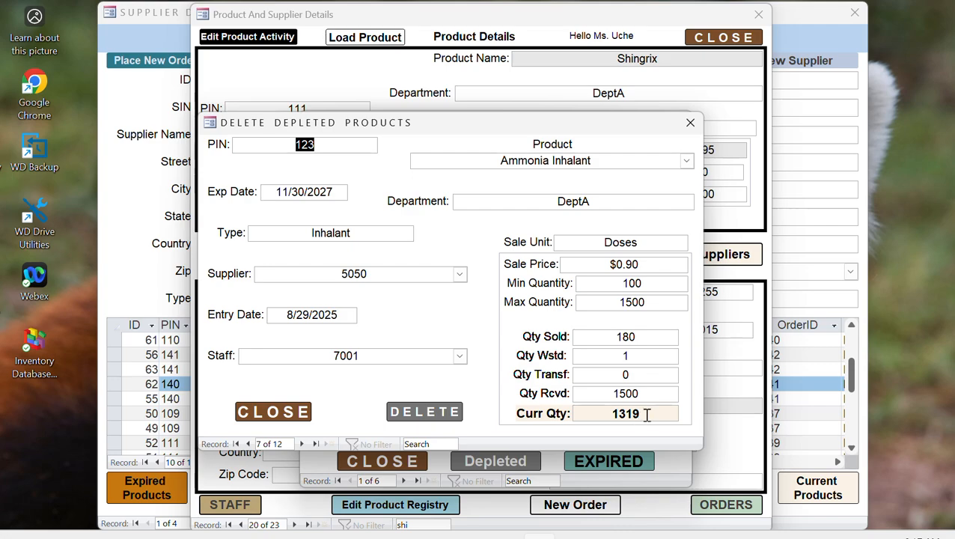
click(409, 414)
- Move the overlapping forms aside and select the two Novolin (REG) Insulin rows, IDs 62 and 55, in Olive Tree's product list
drag(314, 19, 586, 75)
drag(387, 127, 576, 131)
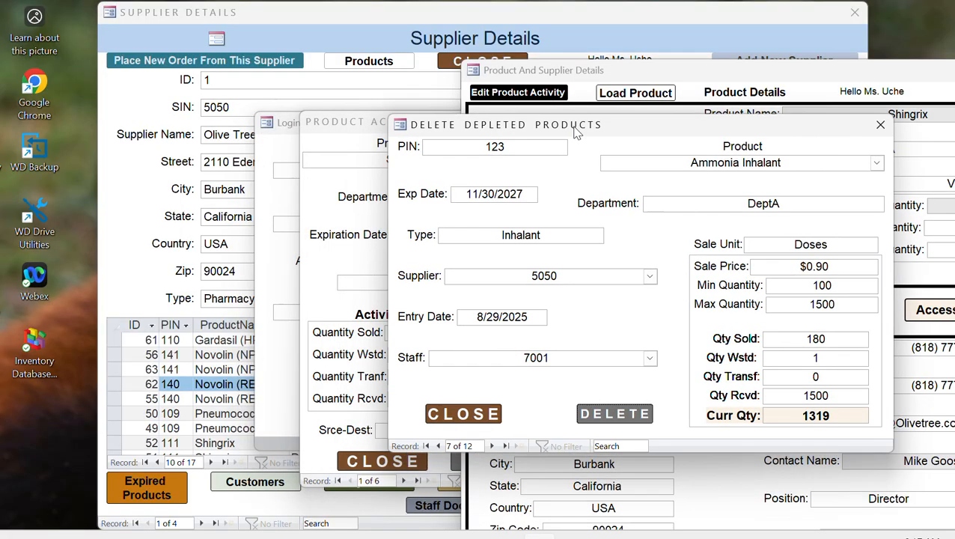
click(286, 147)
drag(380, 145, 561, 150)
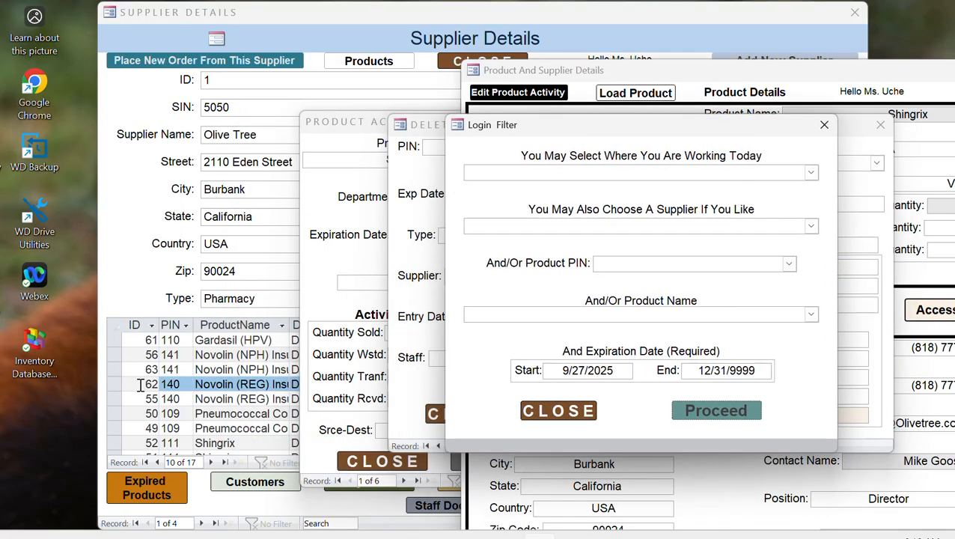
click(110, 384)
drag(110, 384, 110, 403)
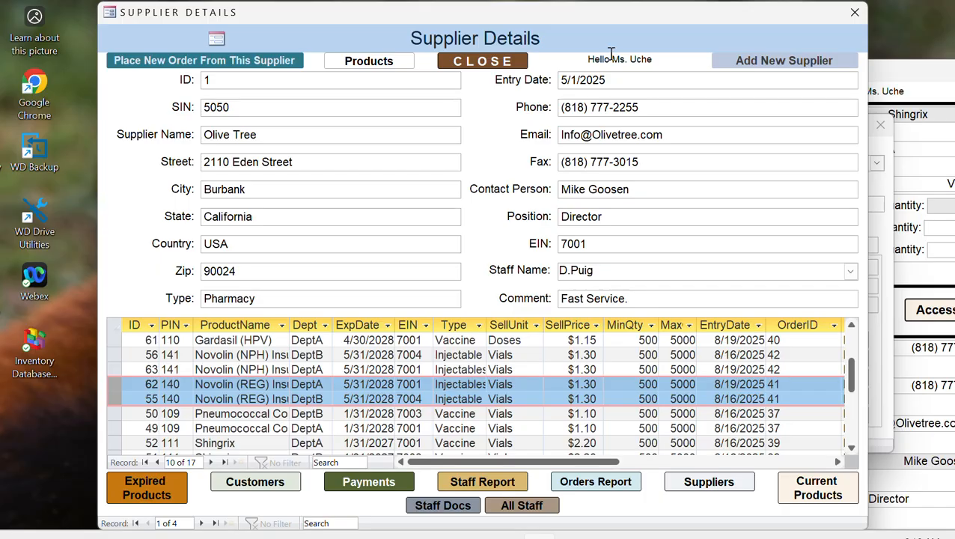
- Reposition the supplier details and depleted products forms, and close the depleted products form
drag(613, 21, 521, 23)
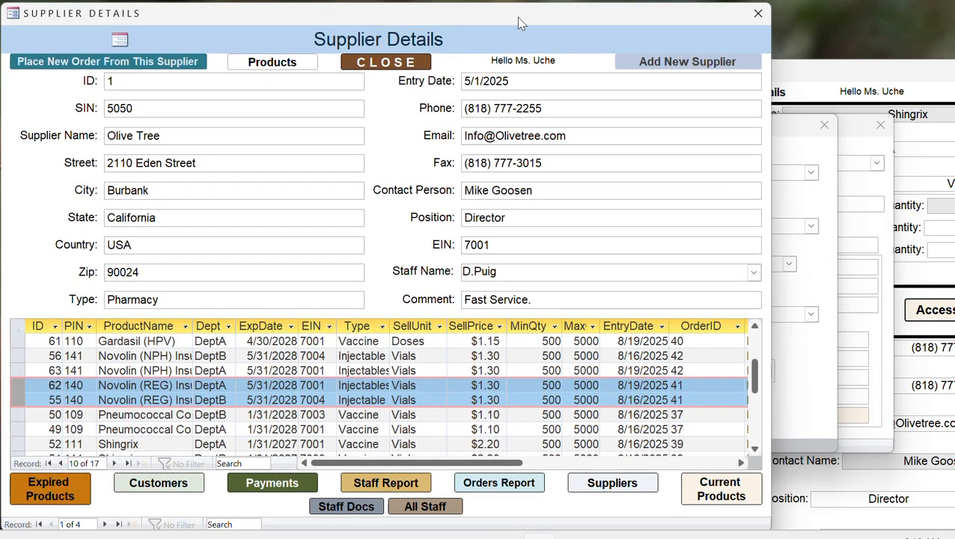
click(846, 149)
drag(655, 135, 469, 203)
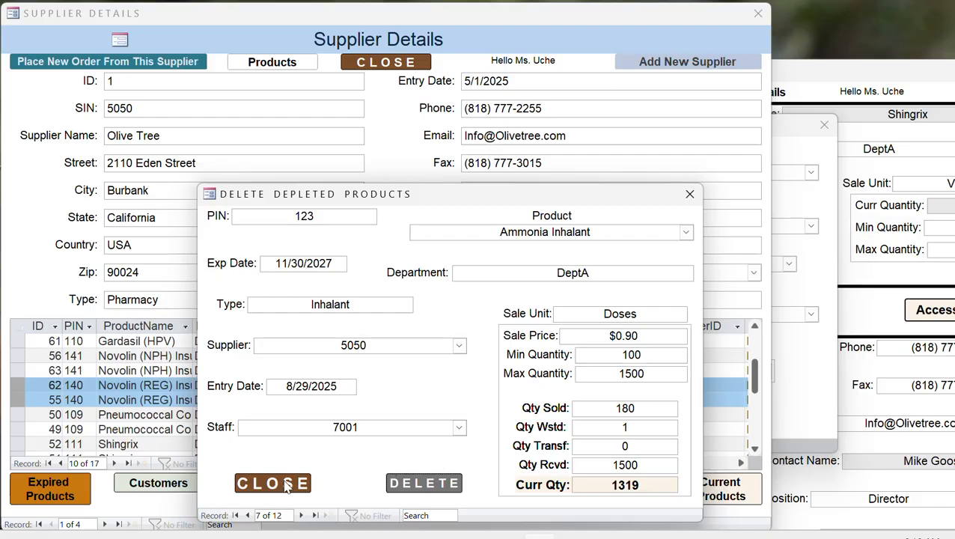
click(285, 485)
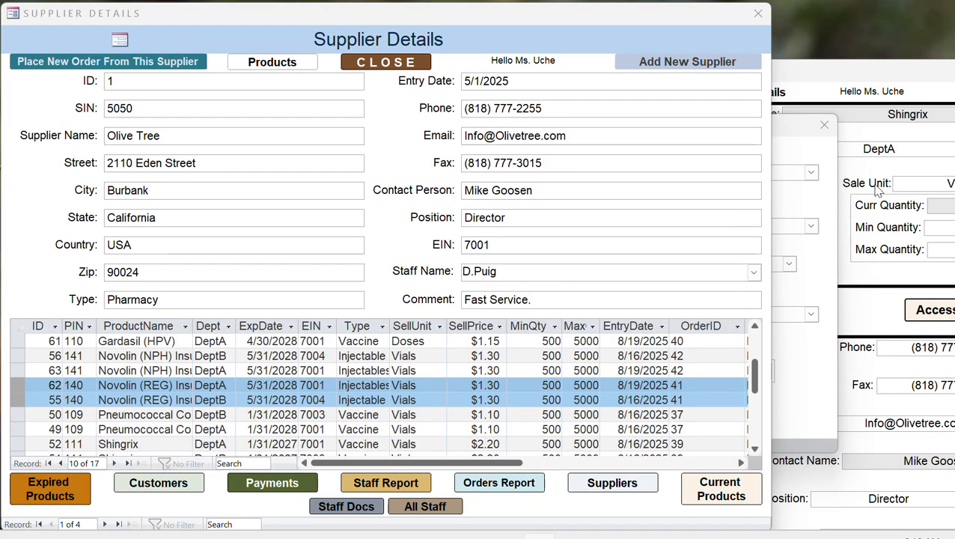
- Bring the product and supplier details form into view, close it, and move the supplier details form back beside the desktop icons
click(816, 80)
drag(816, 80, 520, 65)
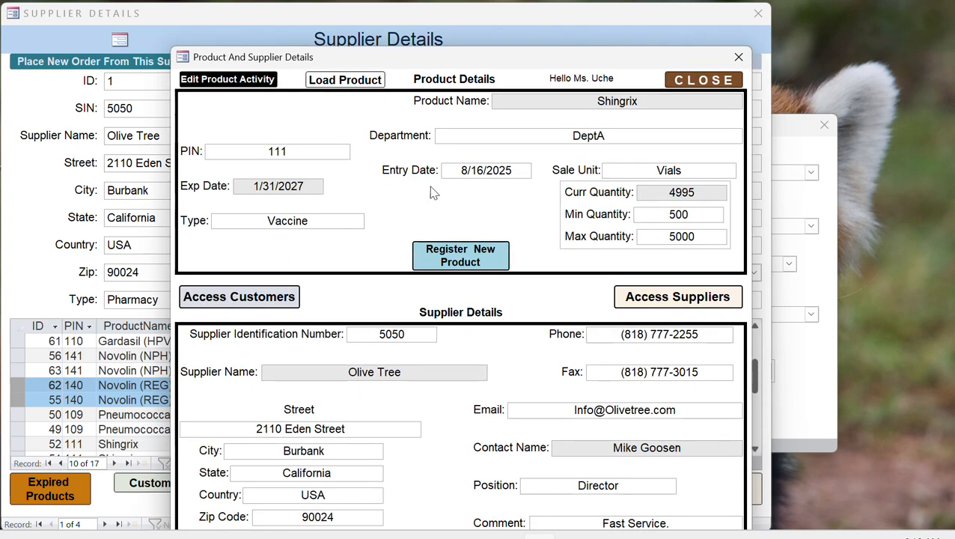
click(690, 78)
drag(623, 15, 719, 15)
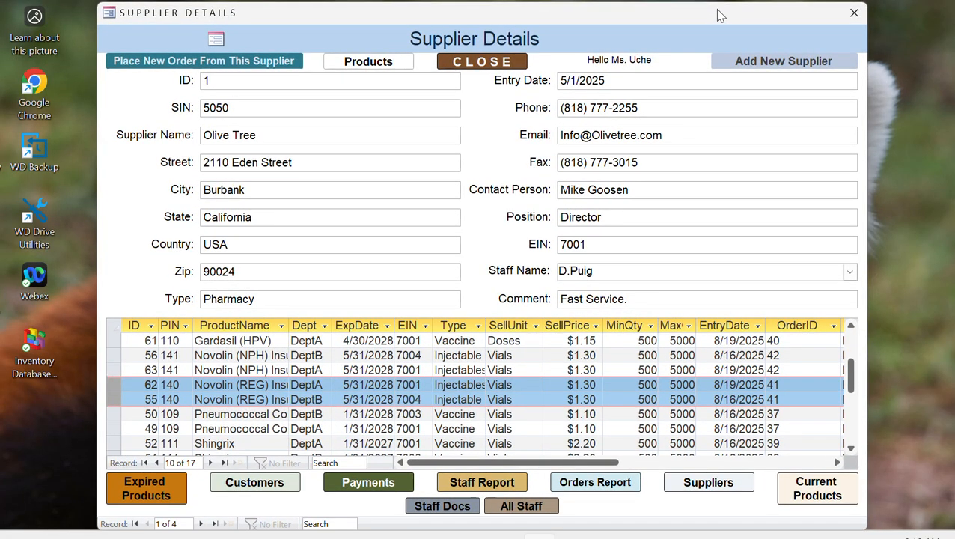
drag(717, 15, 718, 14)
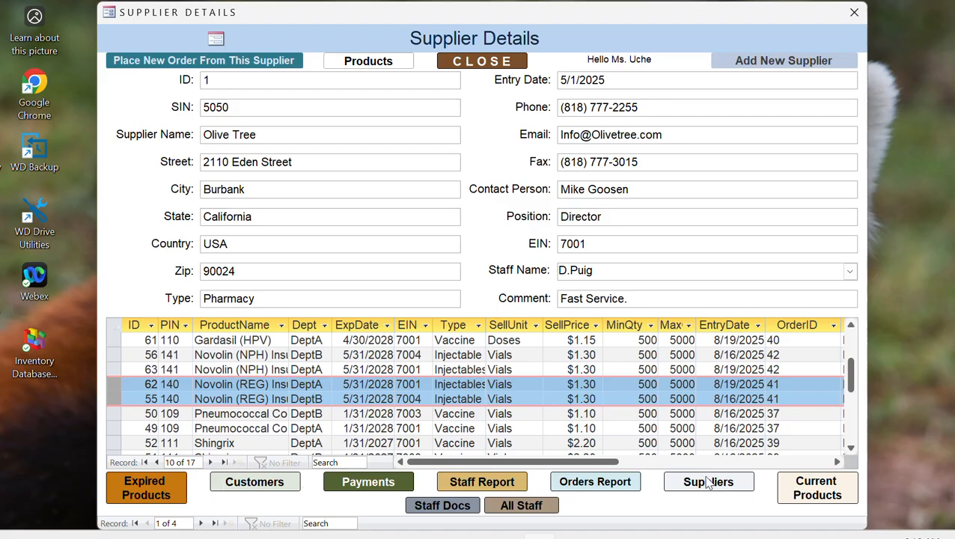
- Open the current products report filter and review its department, product name and supplier choices
click(813, 491)
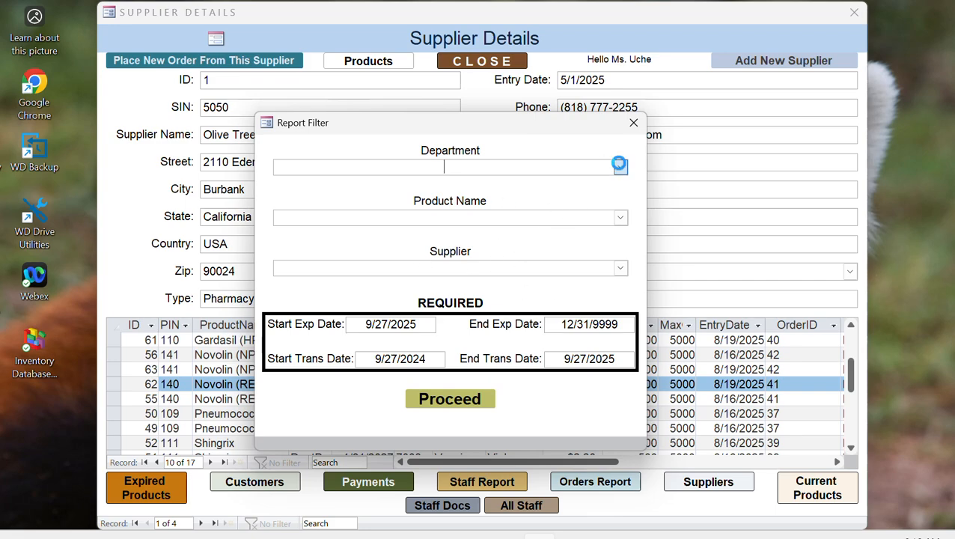
click(620, 167)
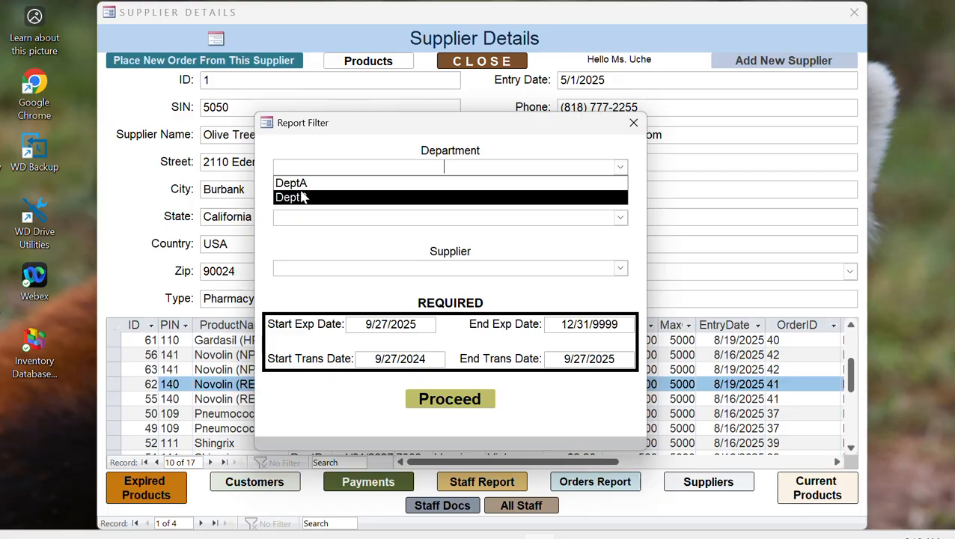
click(505, 146)
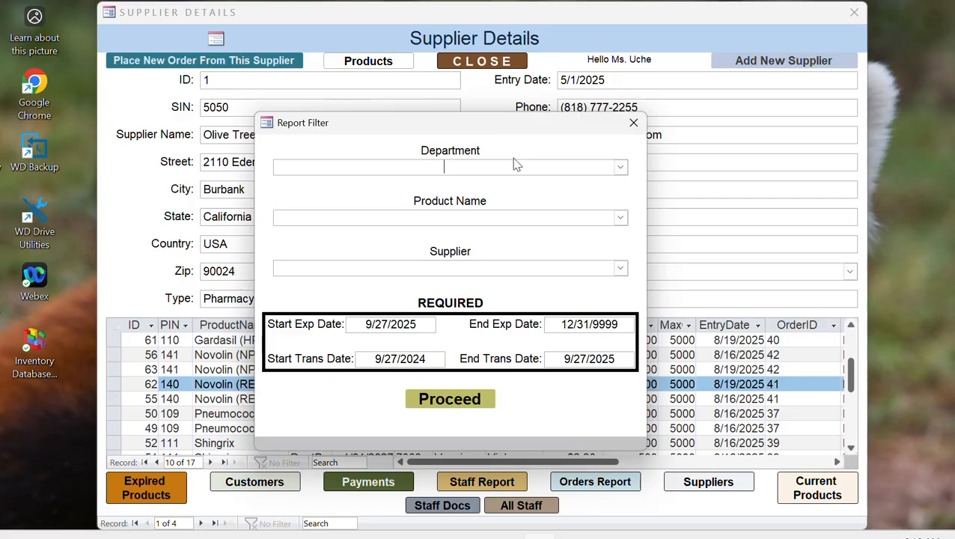
click(620, 218)
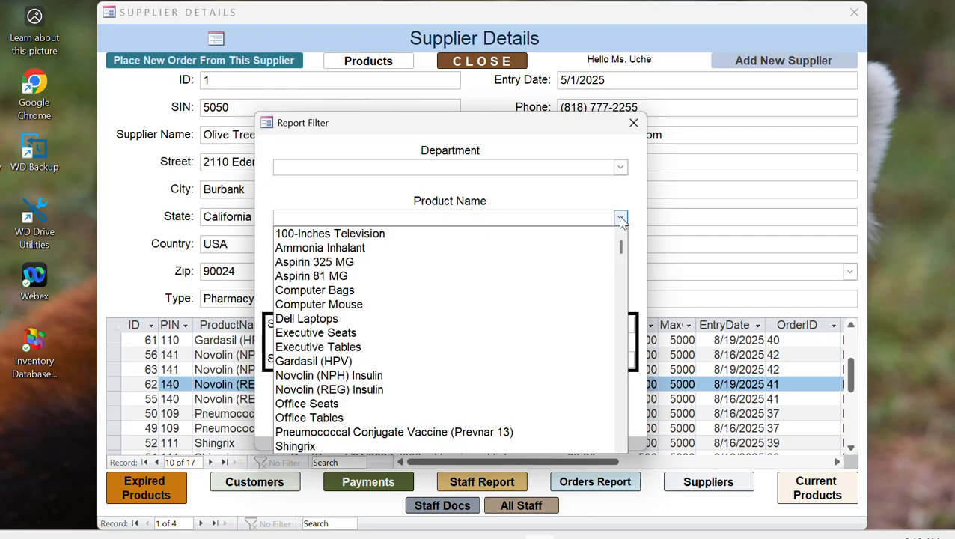
click(619, 218)
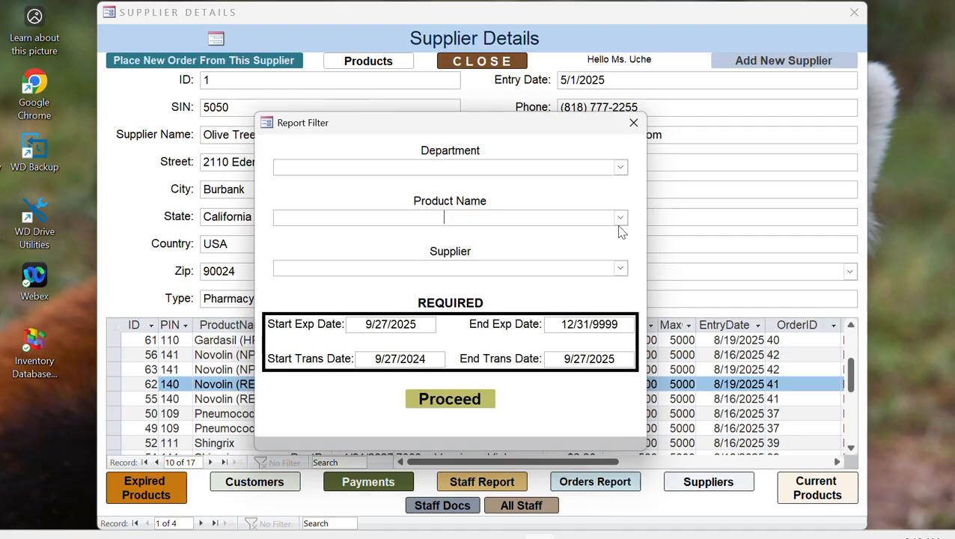
click(622, 270)
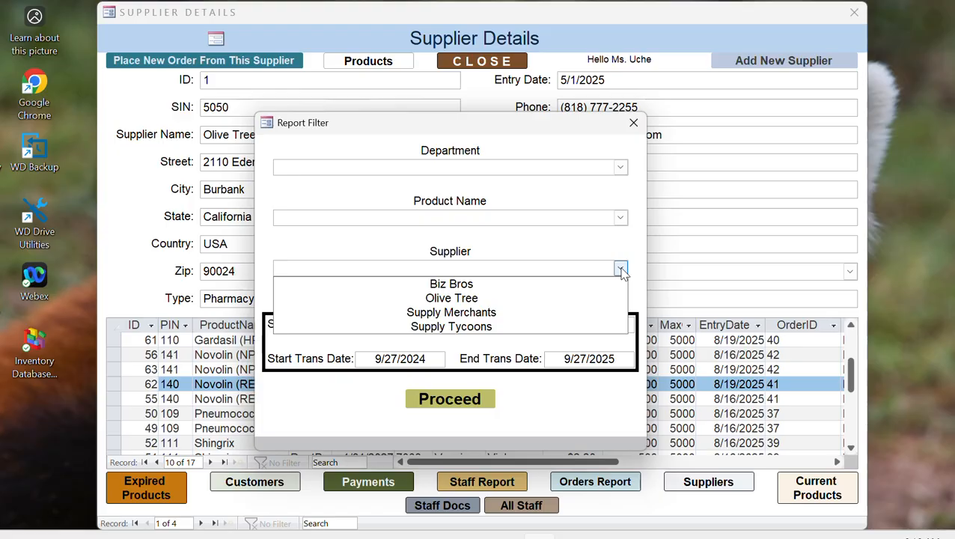
click(622, 270)
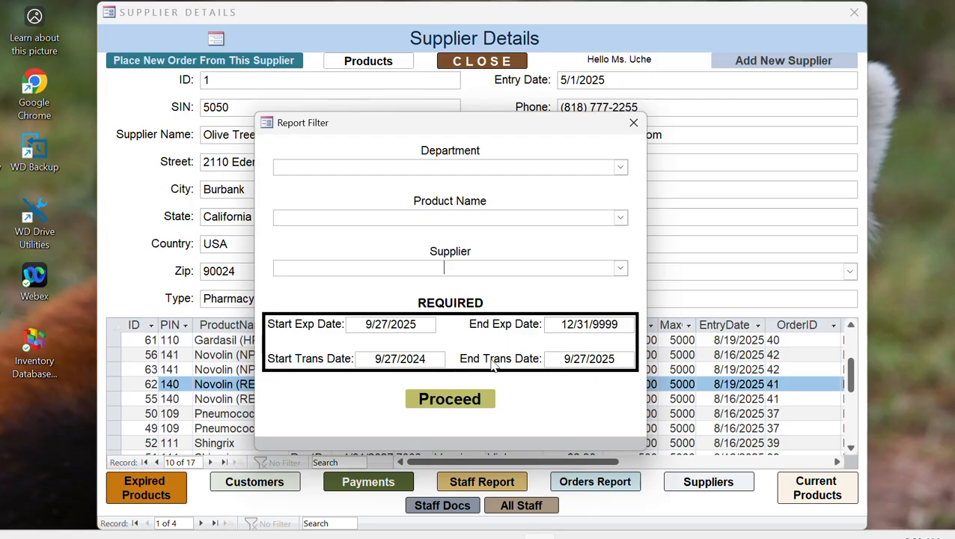
- Set the transaction date range to 8/1/2025 through 8/31/2025 and generate the current products report
click(378, 358)
key(Delete)
text(8)
double_click(389, 359)
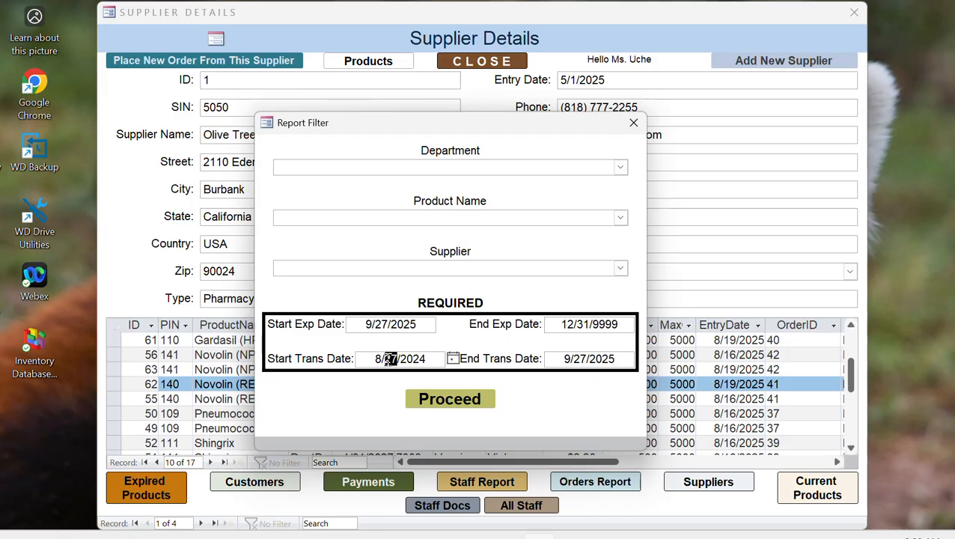
text(1)
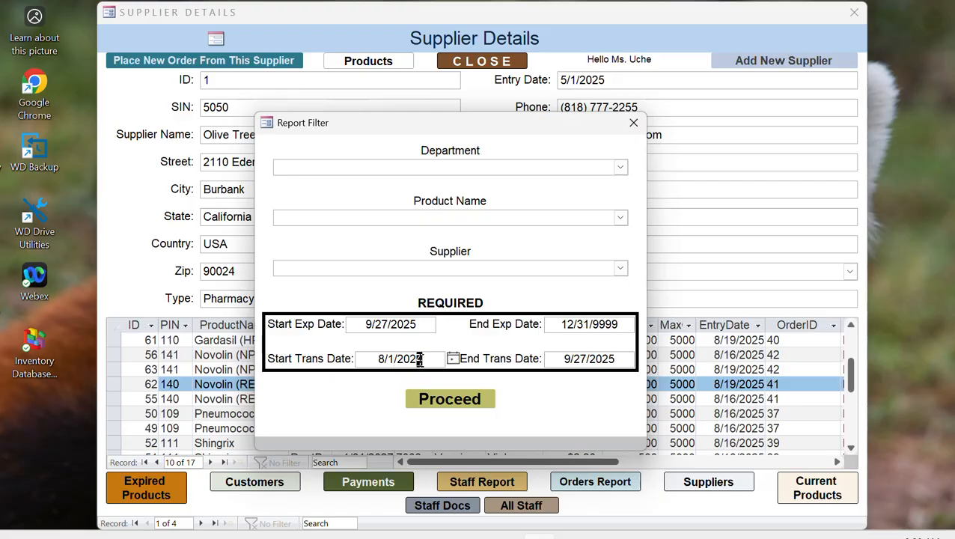
double_click(566, 360)
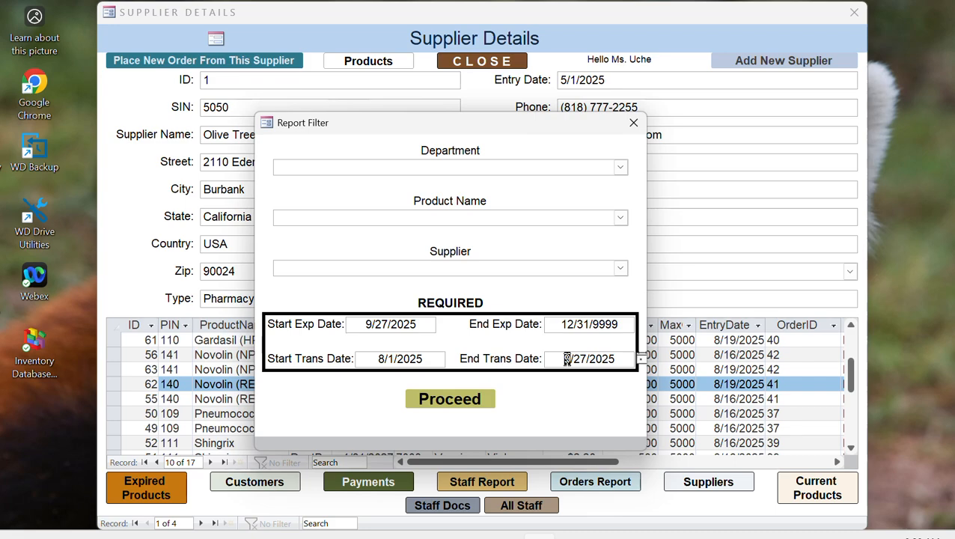
text(8)
double_click(577, 359)
text(31)
click(451, 400)
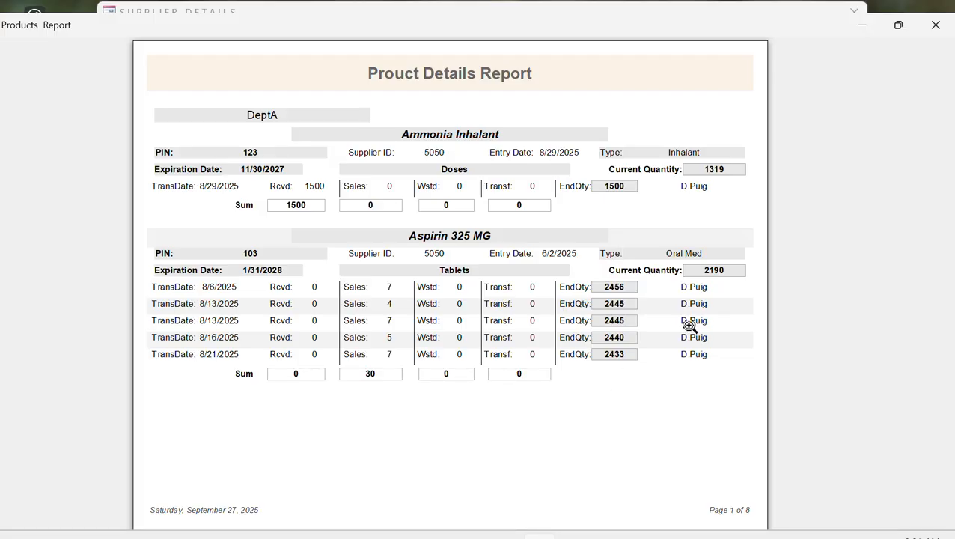
- Toggle the current products report between restored and maximized size, and page through it to page 8
click(898, 27)
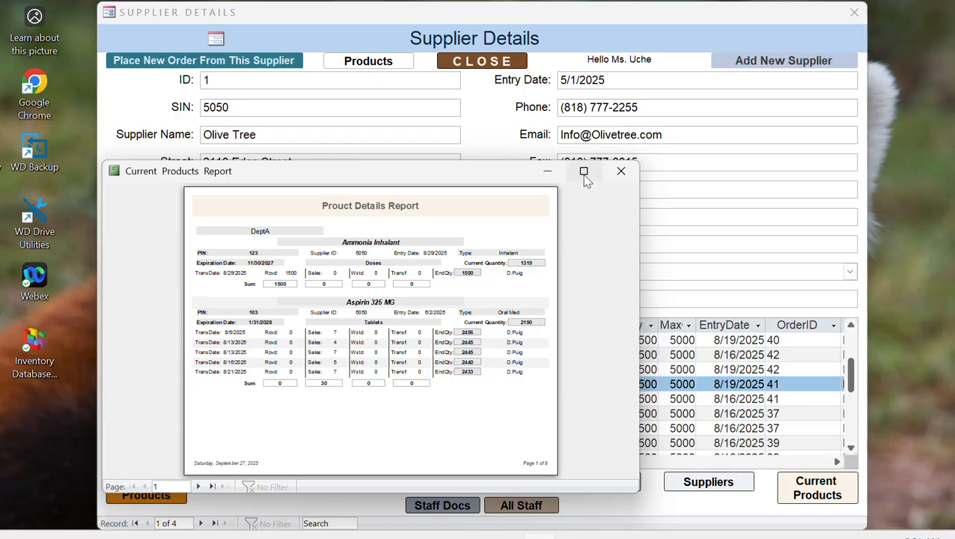
click(584, 173)
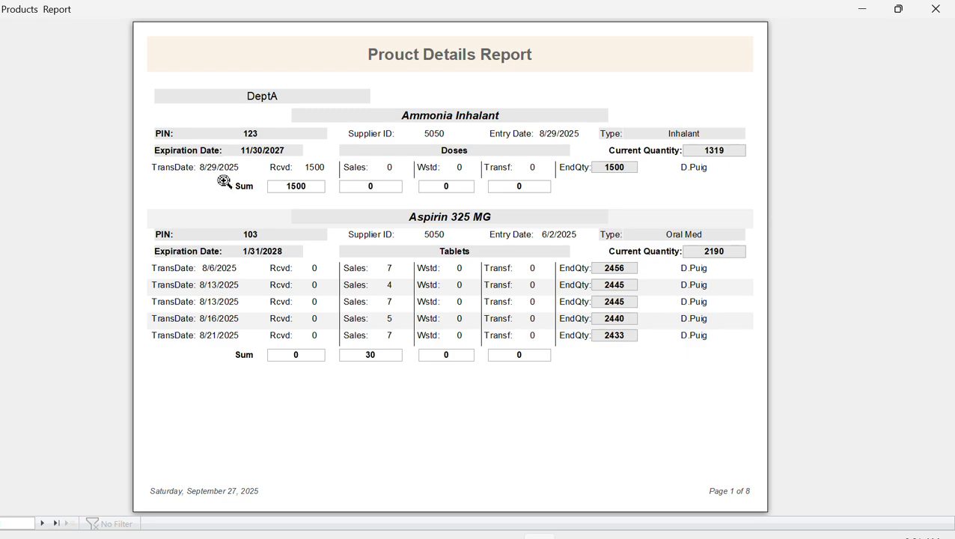
click(44, 524)
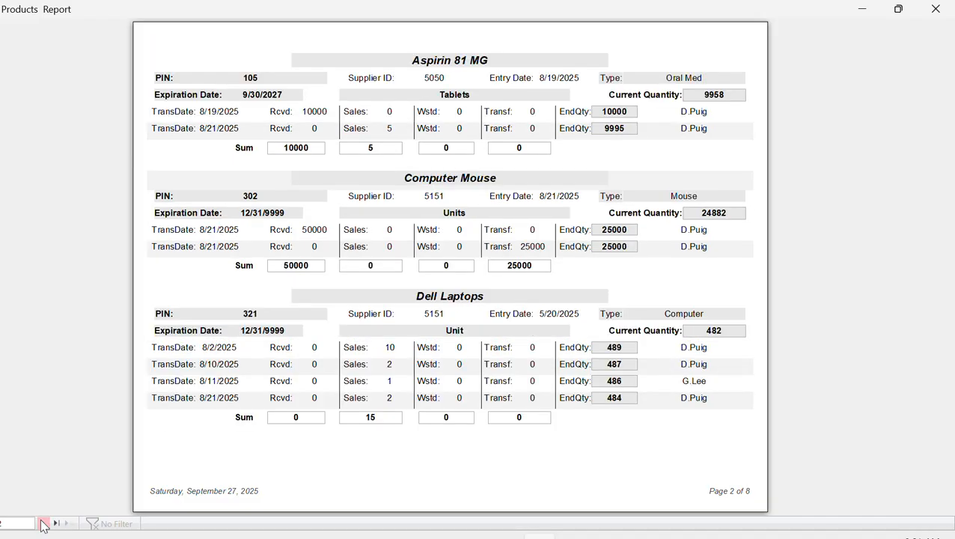
click(44, 524)
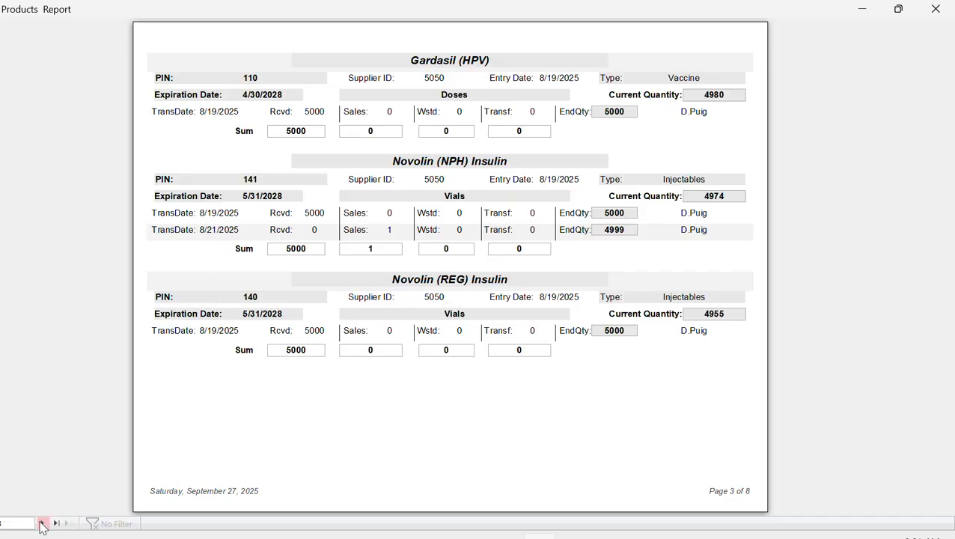
click(43, 523)
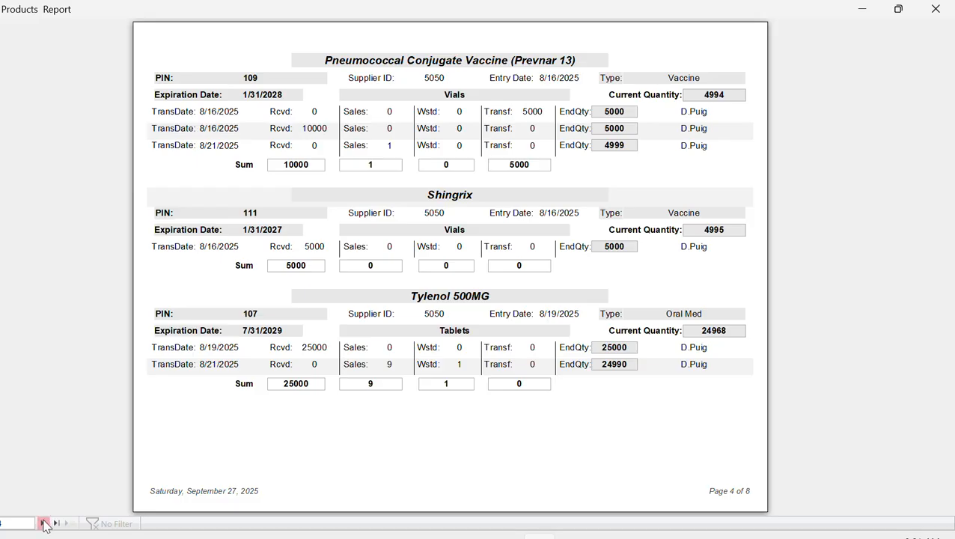
click(43, 523)
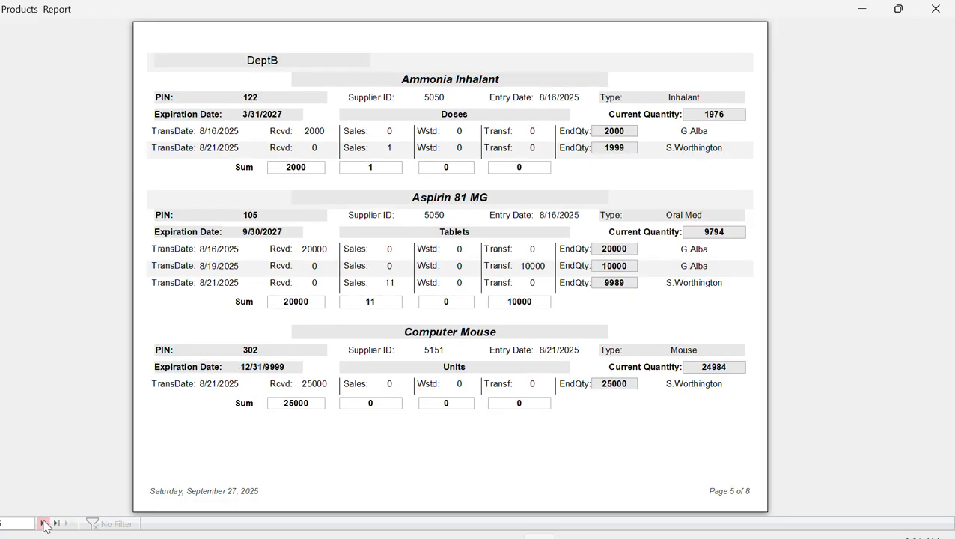
click(43, 524)
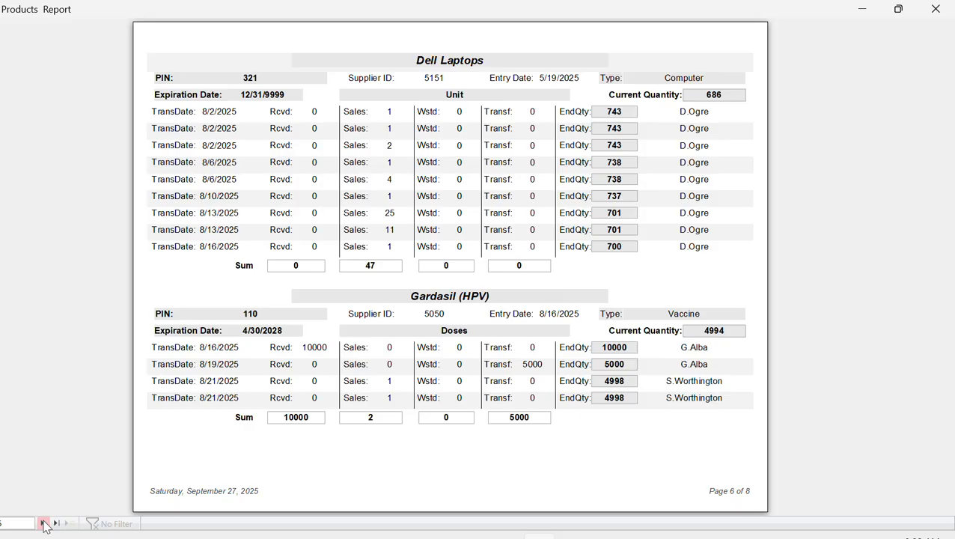
click(43, 523)
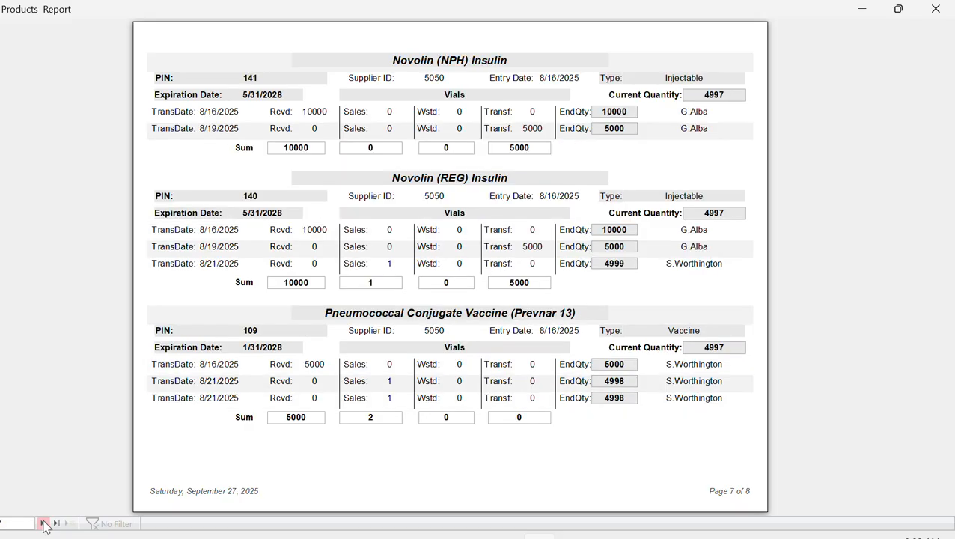
click(43, 523)
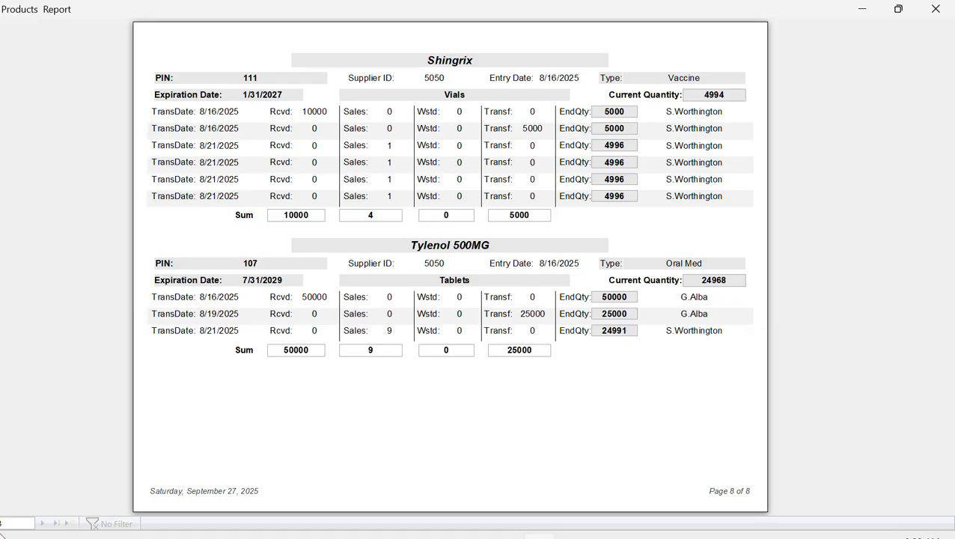
- Page back through the current products report to page 5, the first page of DeptB
click(0, 523)
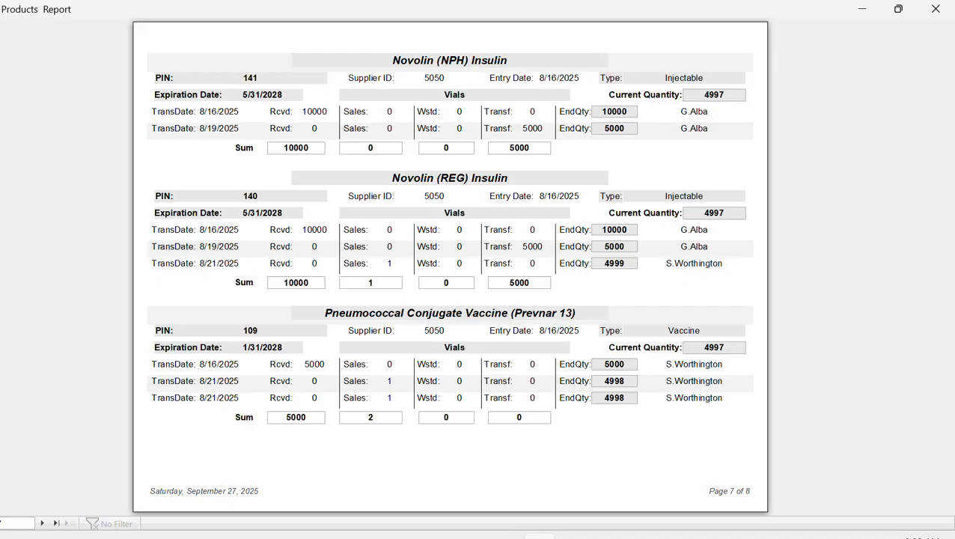
click(0, 524)
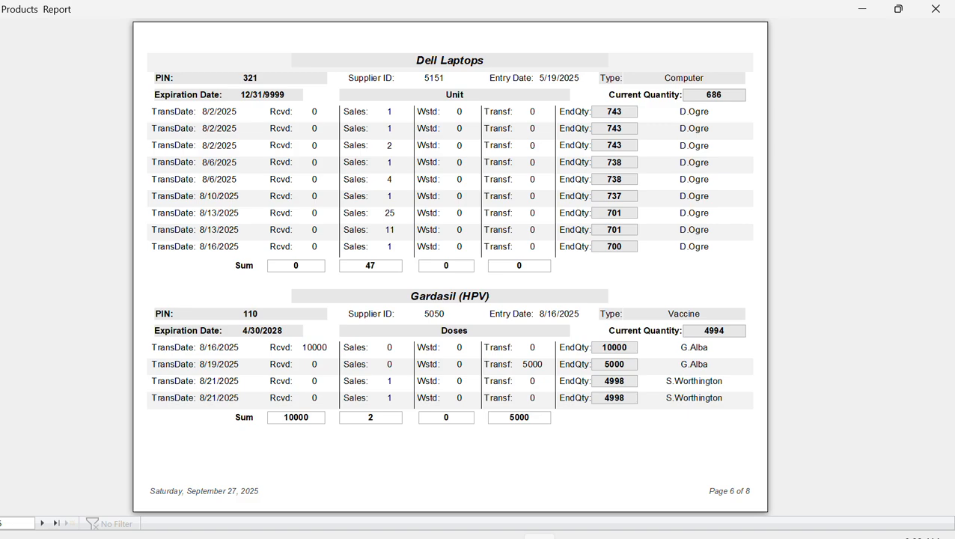
click(0, 524)
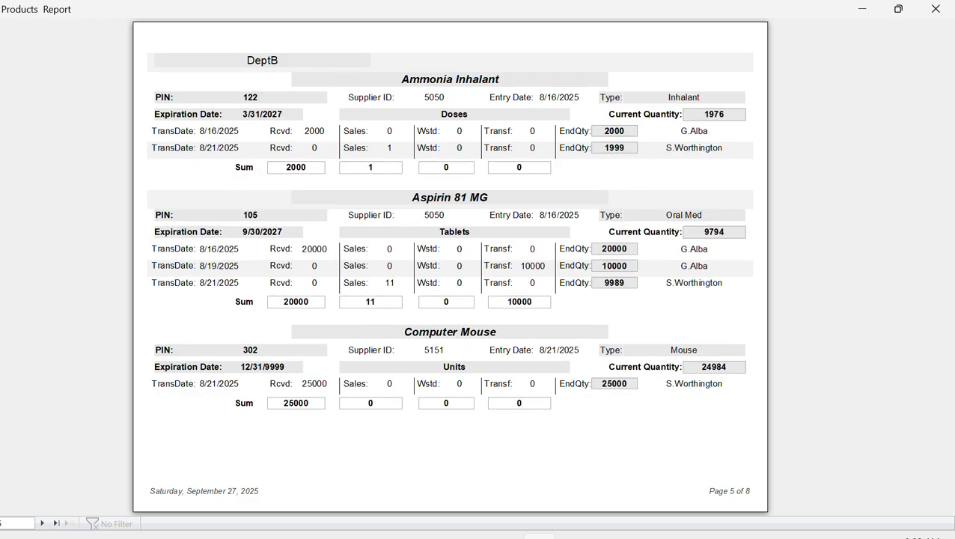
- Page back through the current products report to its first page and close the report
click(0, 524)
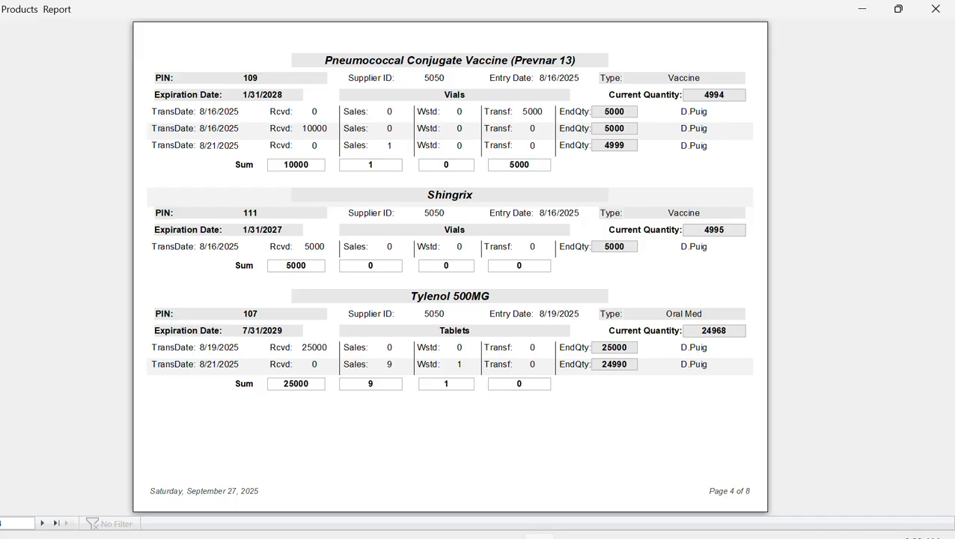
click(0, 524)
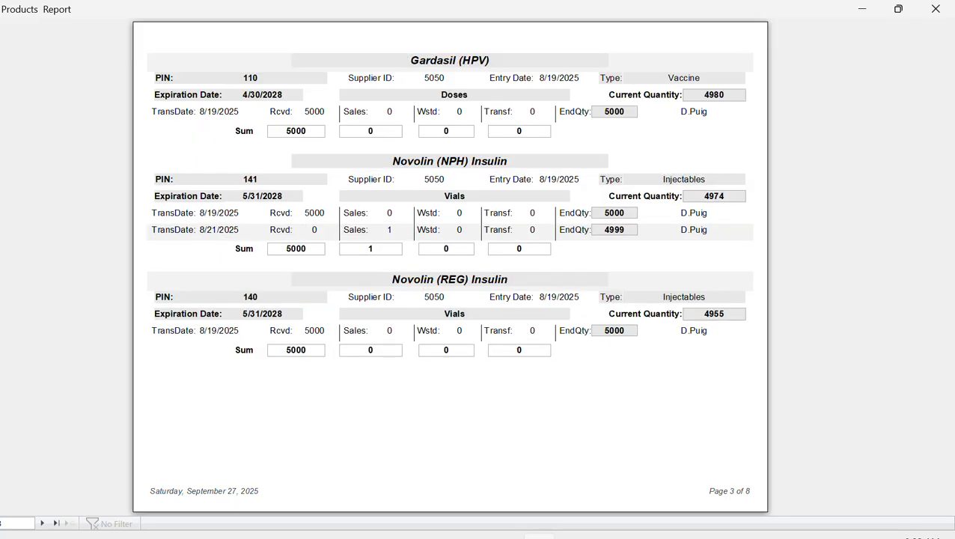
click(0, 523)
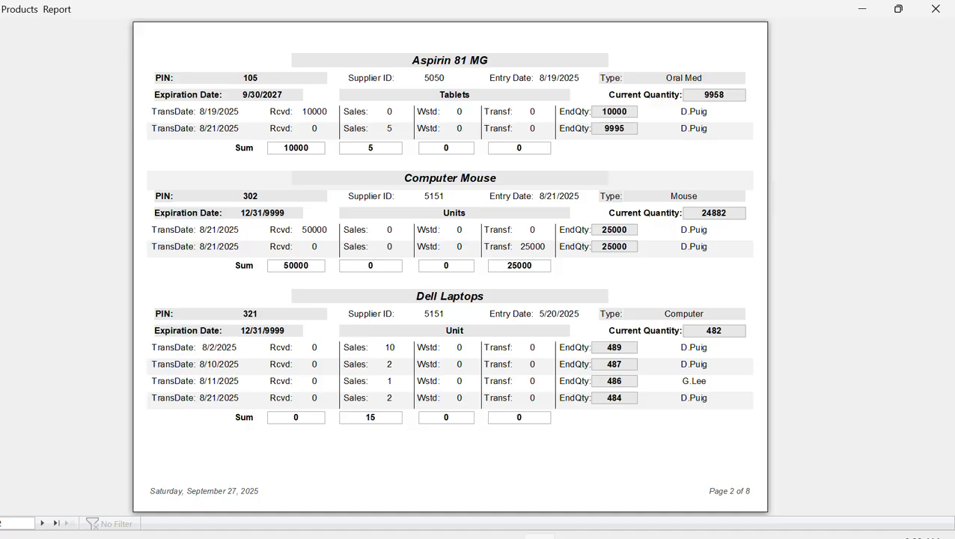
click(0, 524)
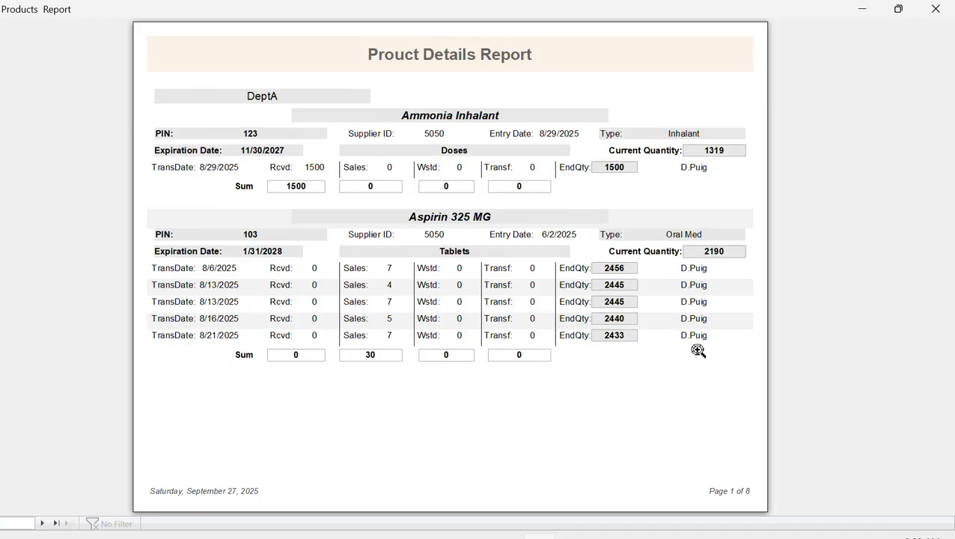
click(935, 9)
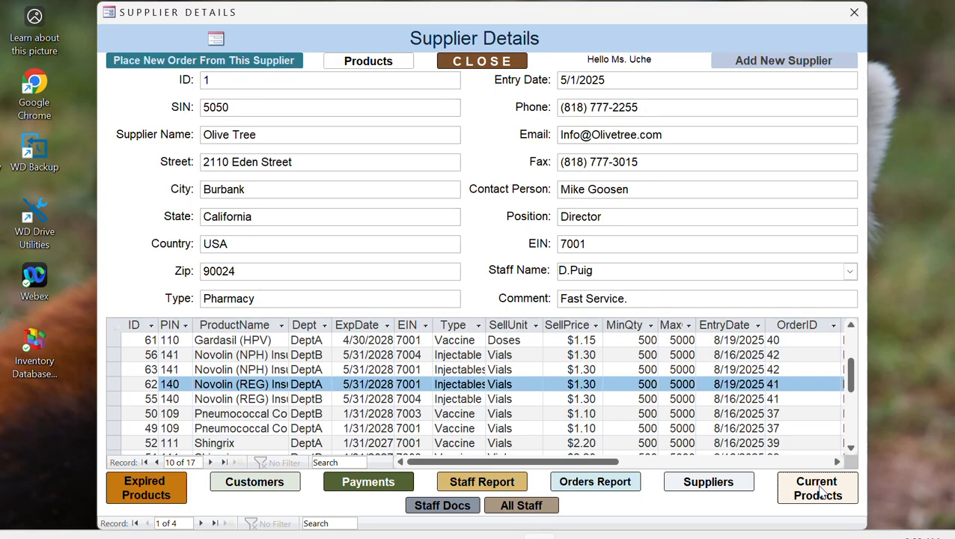
- Generate the current products report for DeptB with a transaction start date of 9/27/2024
click(820, 489)
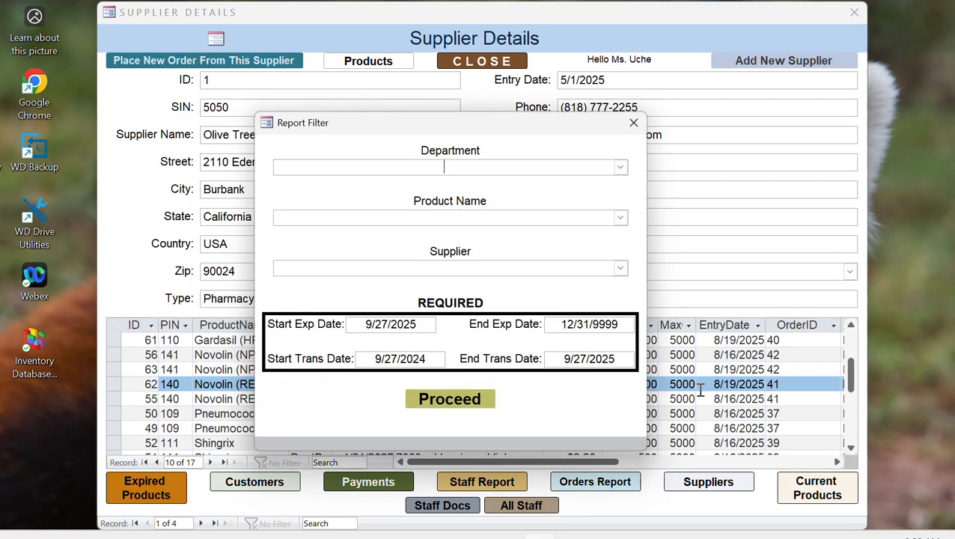
click(621, 168)
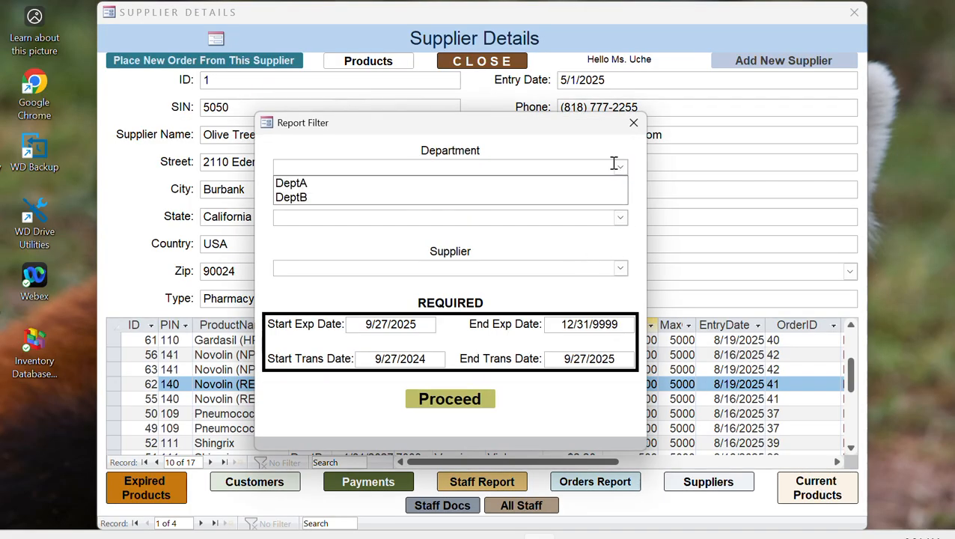
click(344, 200)
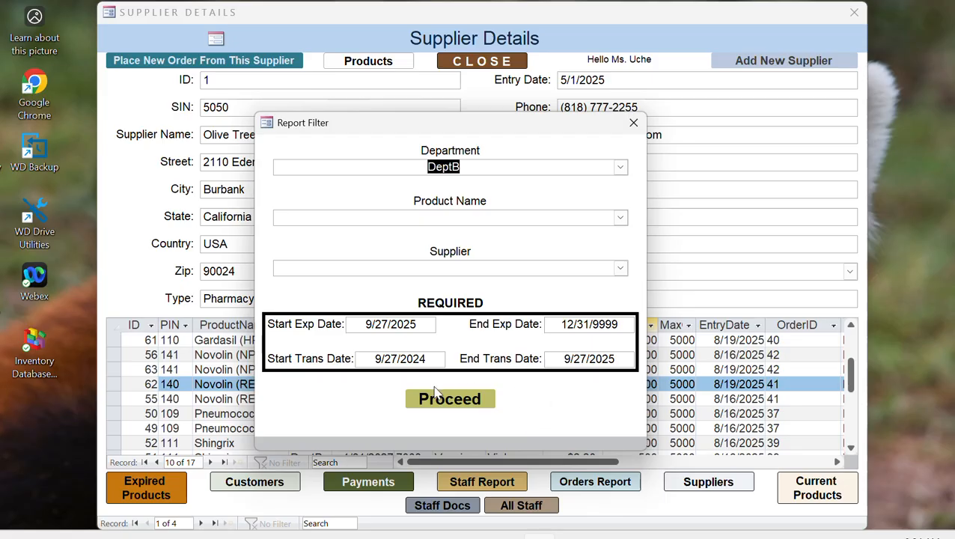
click(423, 359)
key(BackSpace)
text(4)
click(455, 403)
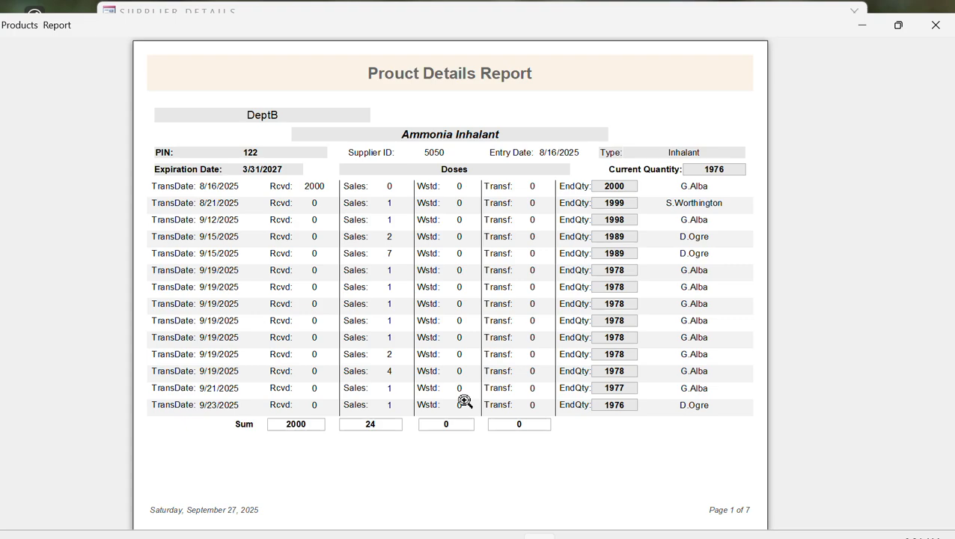
- Review the DeptB products report in a maximized window up to page 4, page back to page 2 and close it
click(898, 26)
click(589, 179)
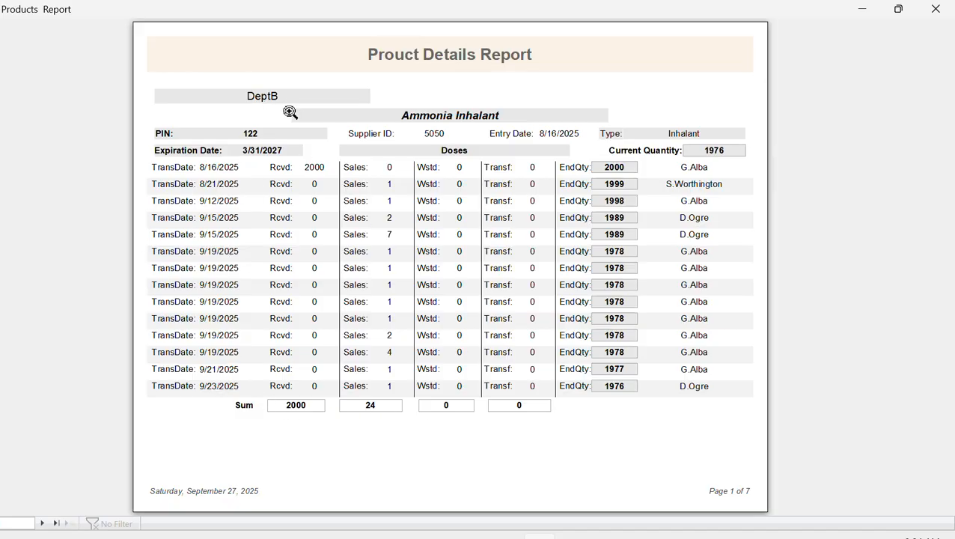
click(43, 523)
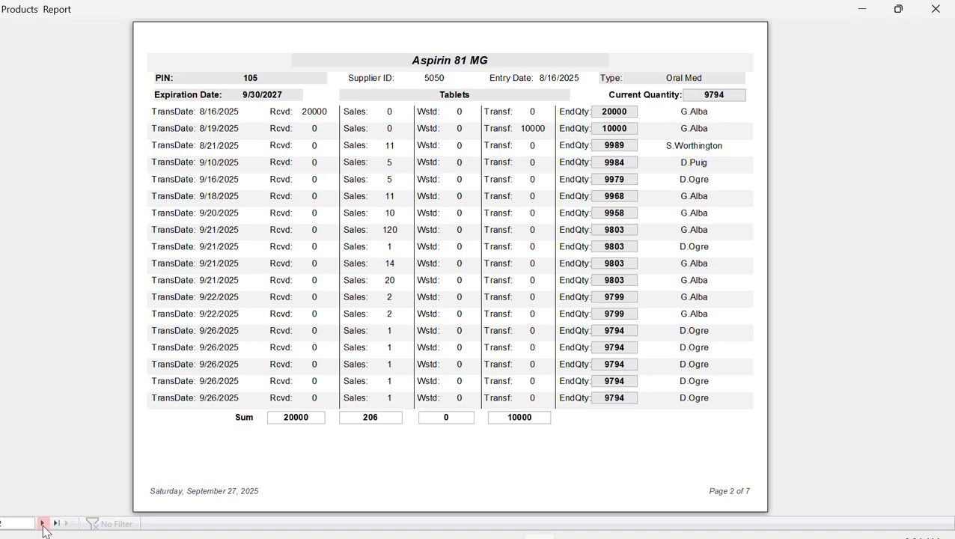
click(42, 523)
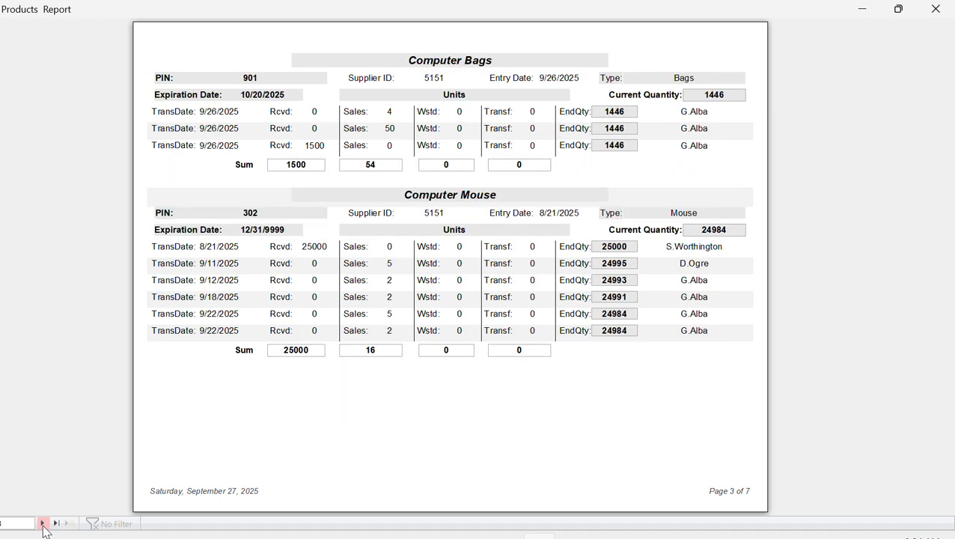
click(43, 523)
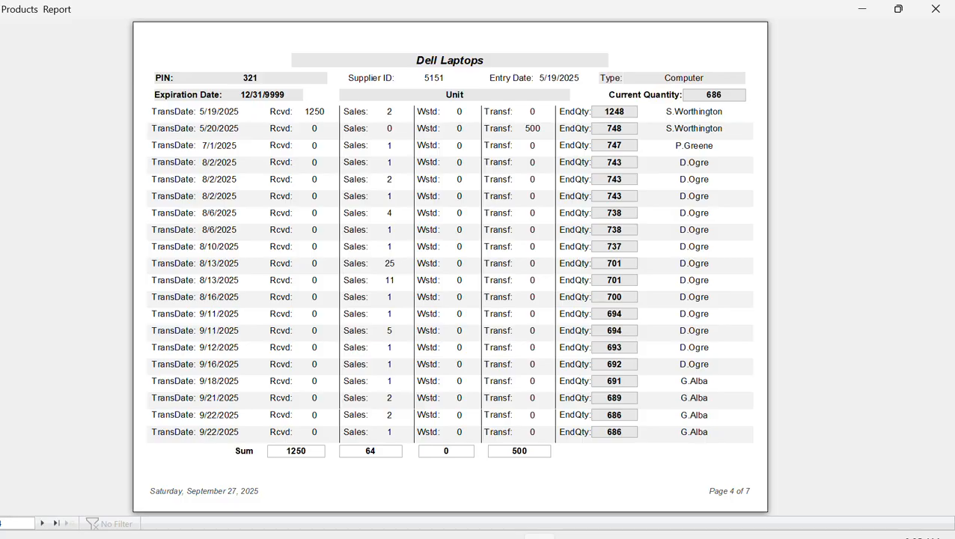
click(1, 524)
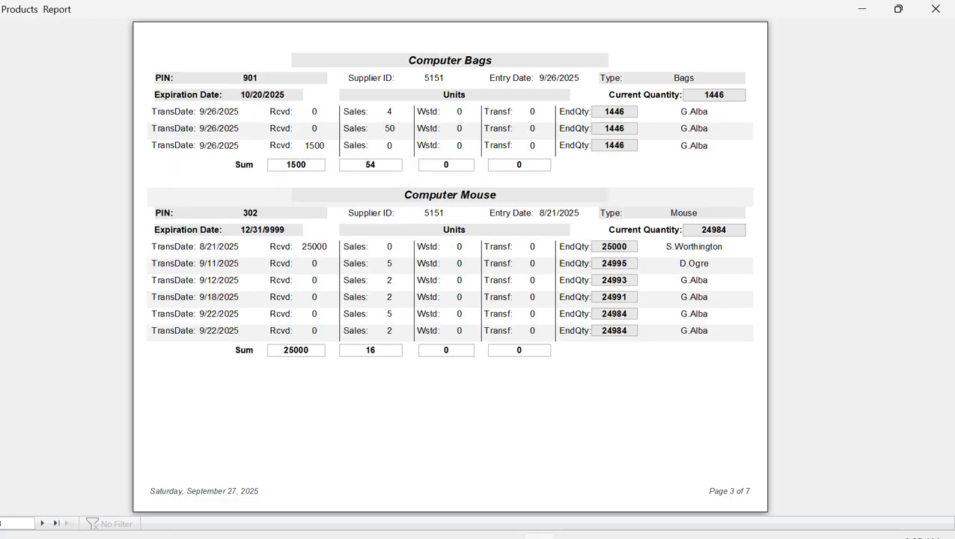
click(1, 523)
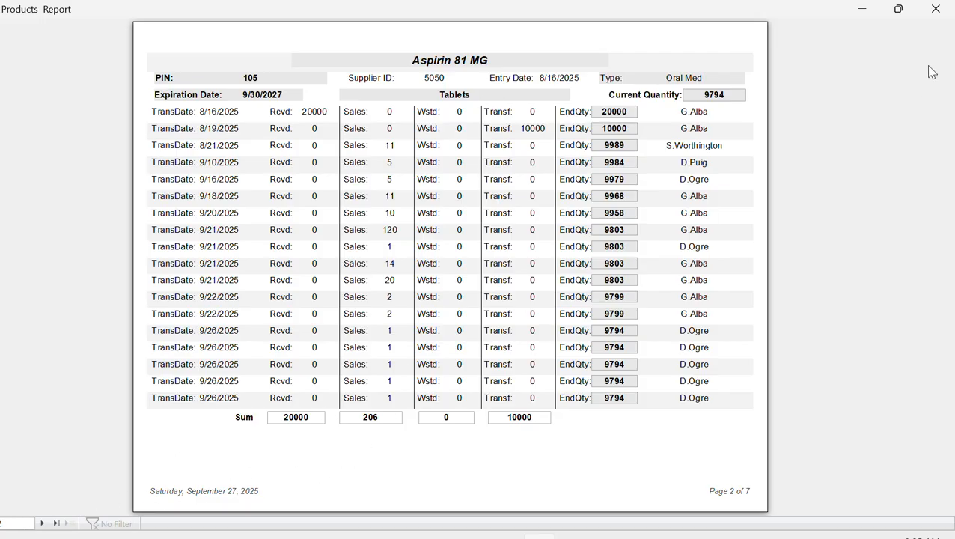
click(935, 13)
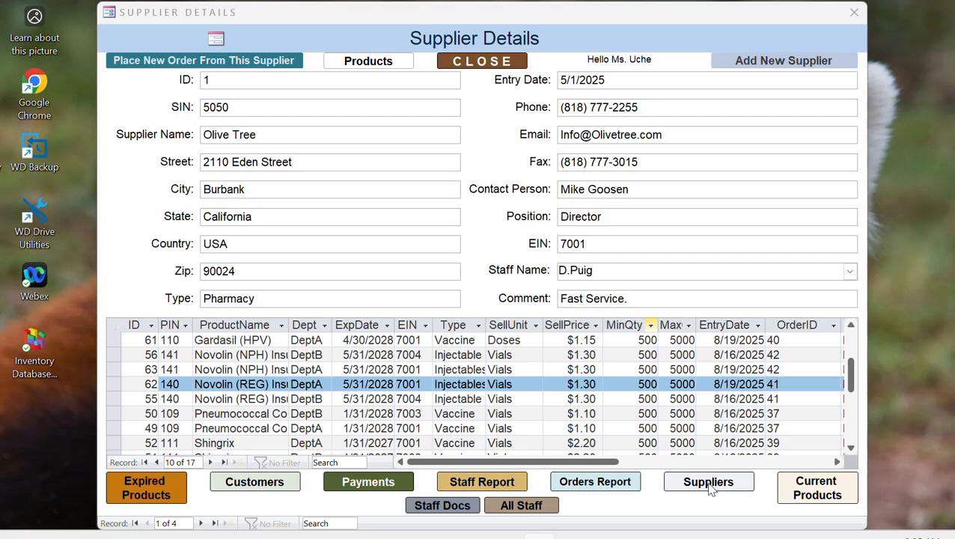
- Open the suppliers report filter and review its supplier name and product name choices
click(710, 483)
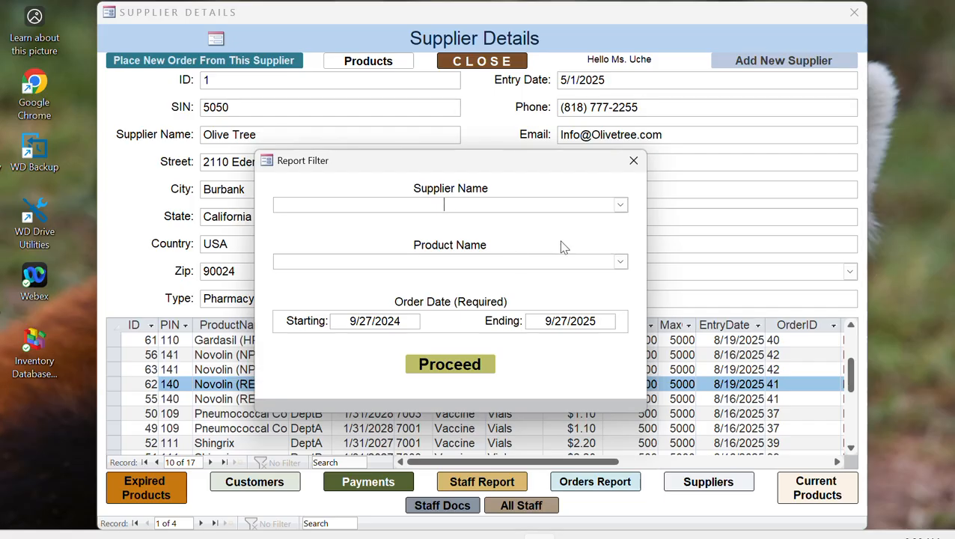
click(620, 206)
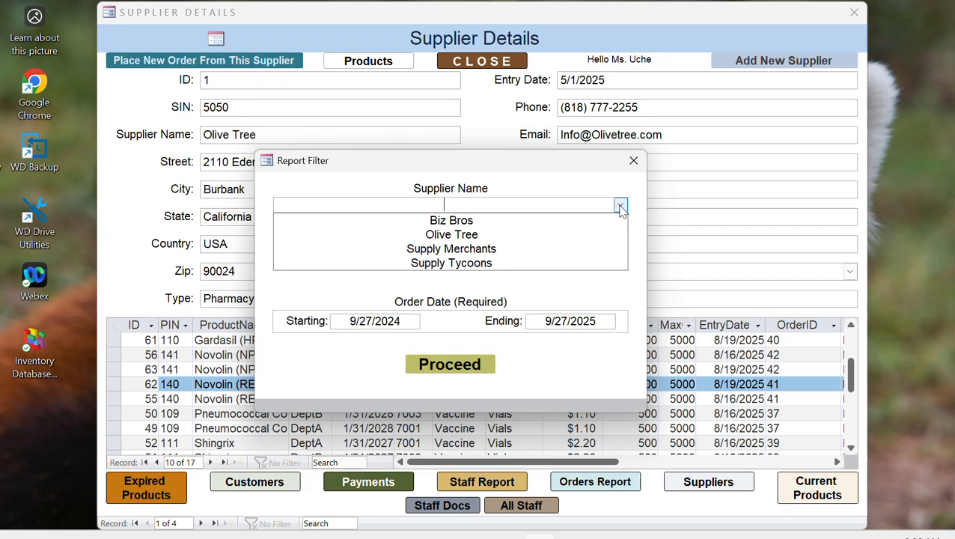
click(621, 206)
click(621, 262)
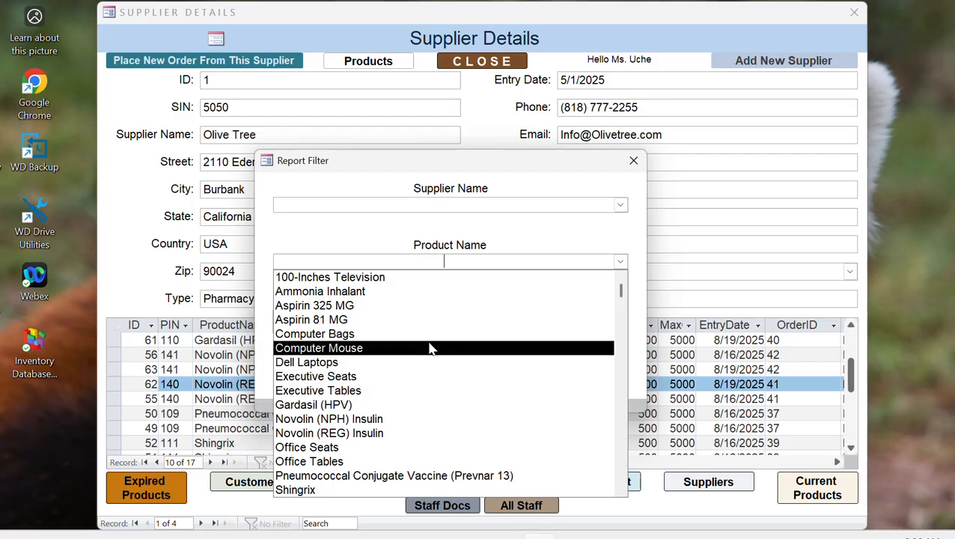
click(624, 242)
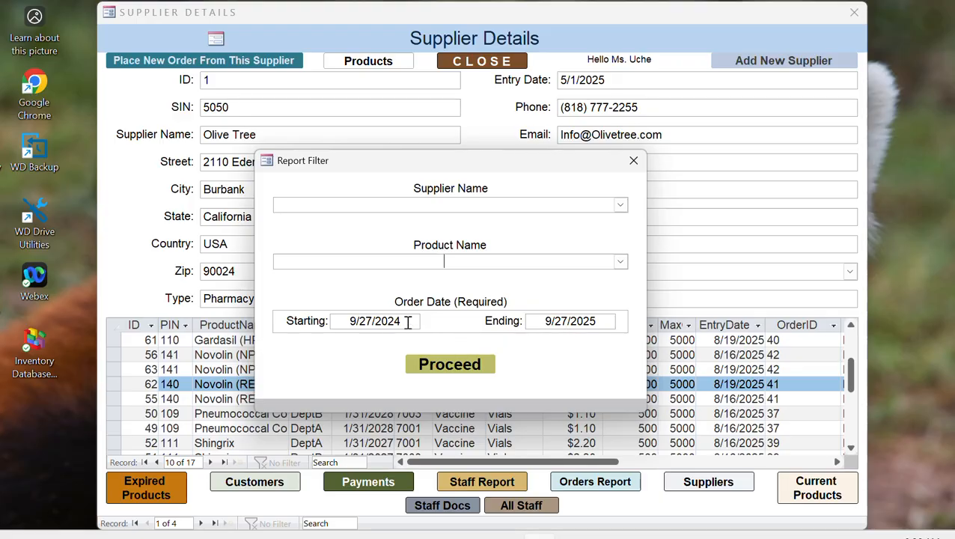
- Generate the suppliers report with supplier and product left blank and the preset order dates, and view it maximized
click(449, 366)
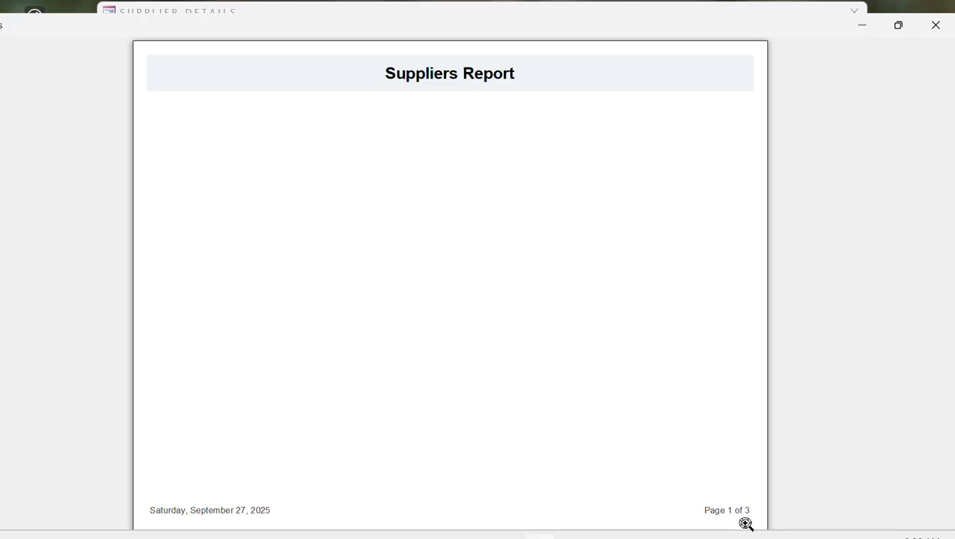
click(899, 27)
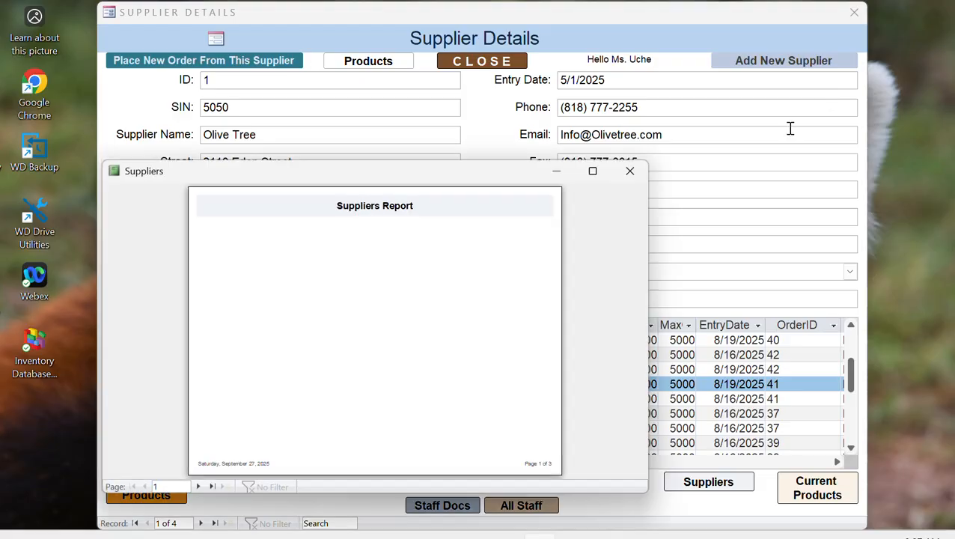
click(591, 173)
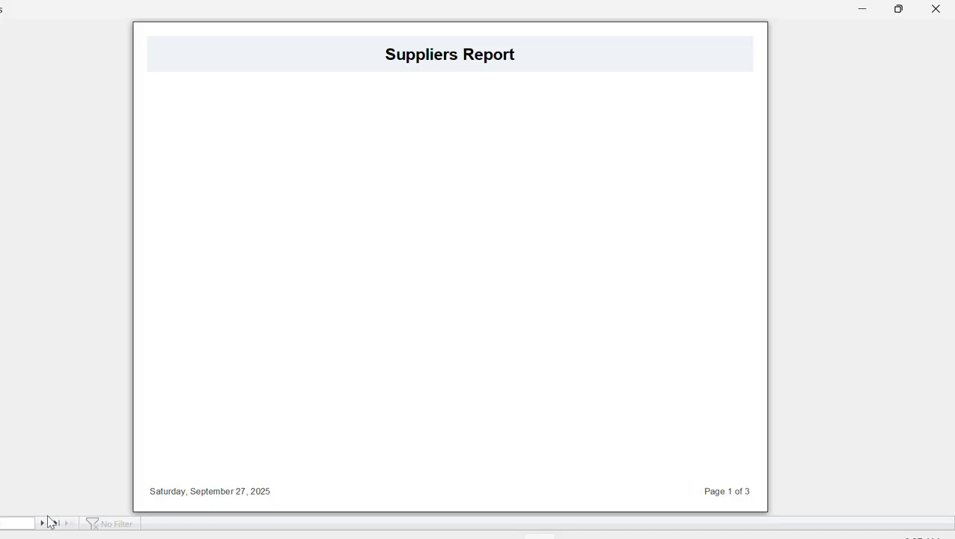
- Page through the suppliers report to the last page, return to the first, review all pages again and close it
click(43, 524)
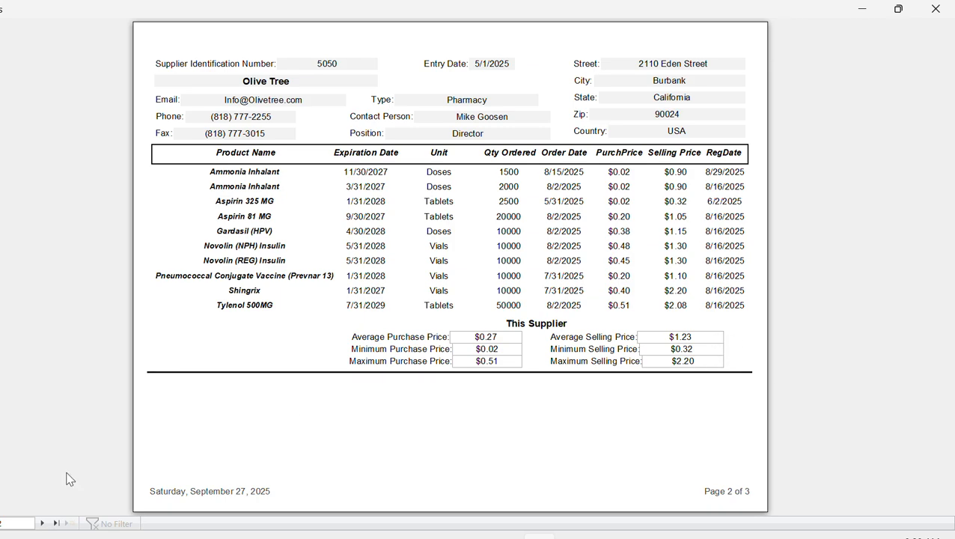
click(42, 523)
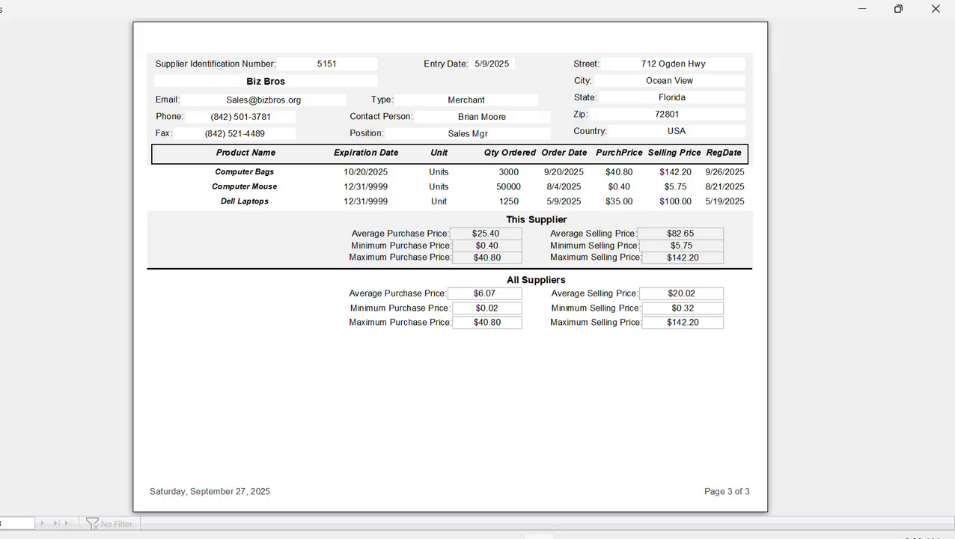
key(Page_Up)
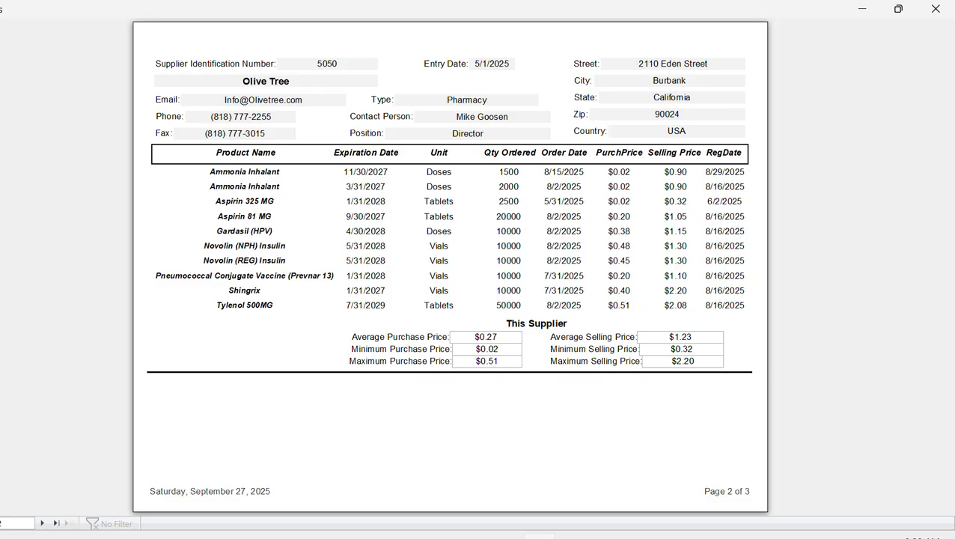
key(Page_Up)
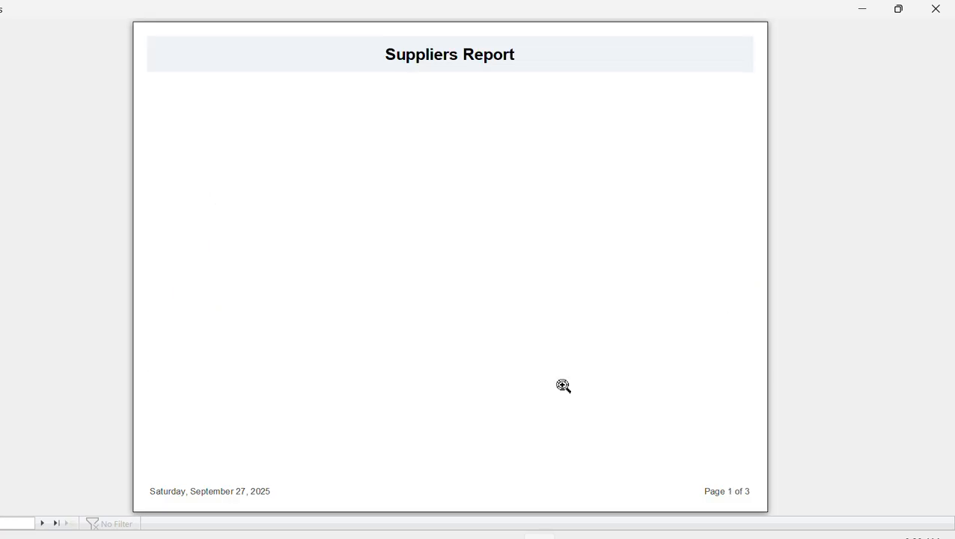
click(42, 523)
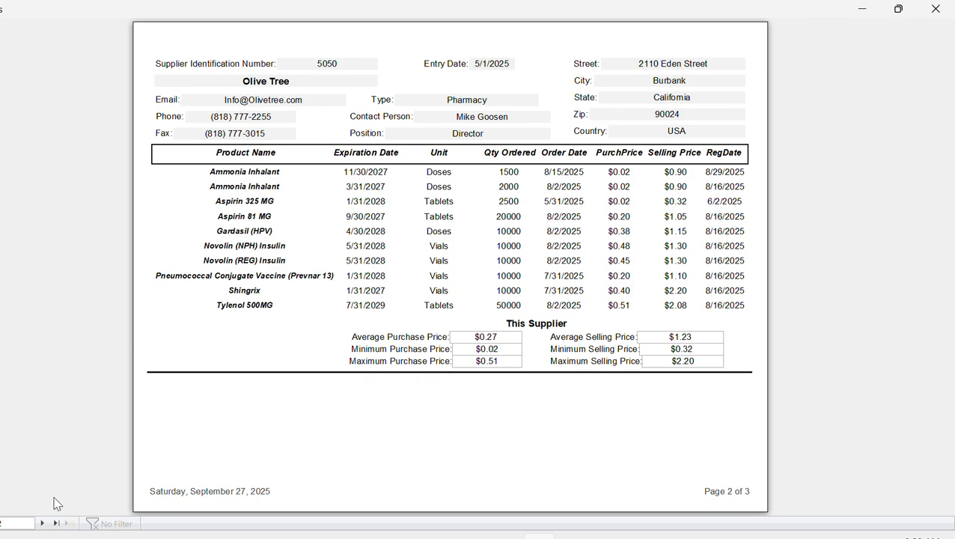
click(42, 523)
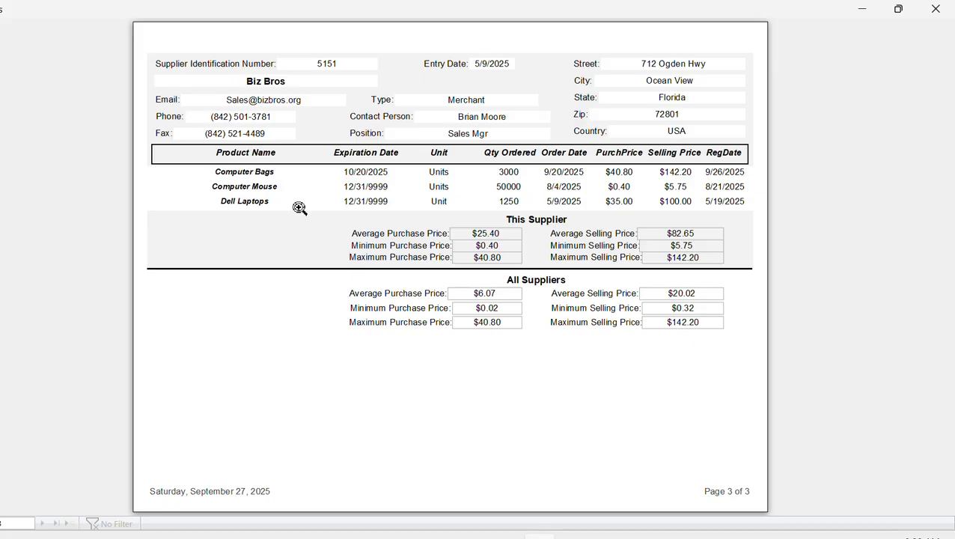
click(935, 9)
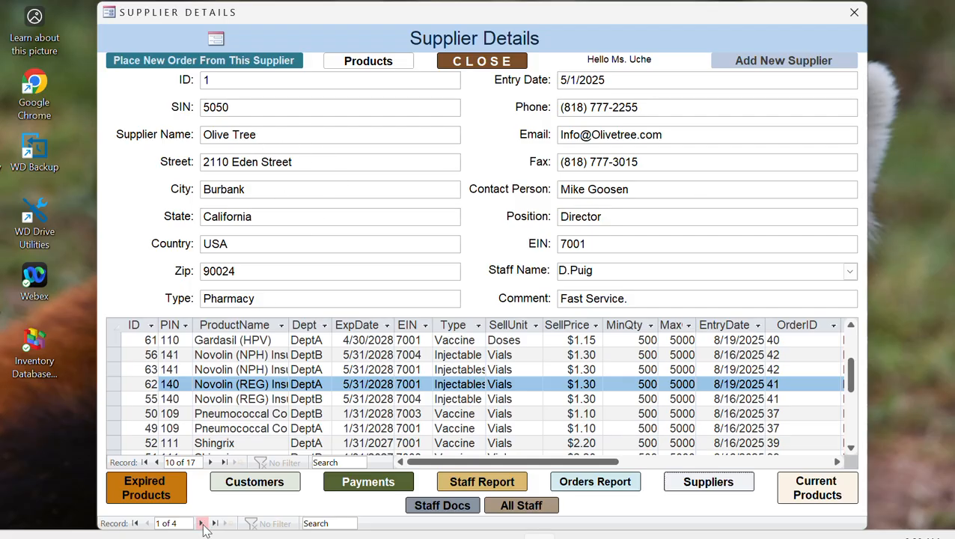
- Browse the supplier records through Supply Tycoons, highlighting the product type and selling price columns for Supply Merchants
click(202, 523)
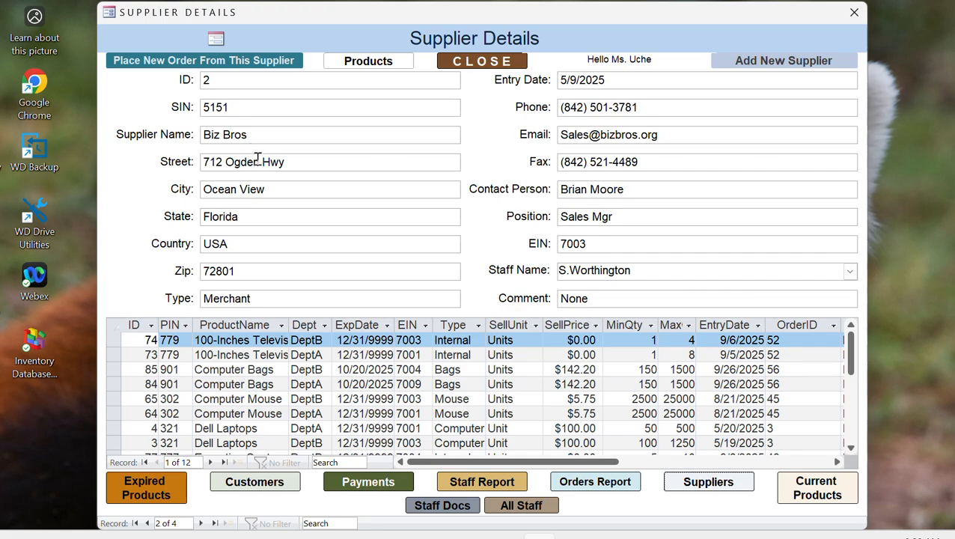
click(201, 523)
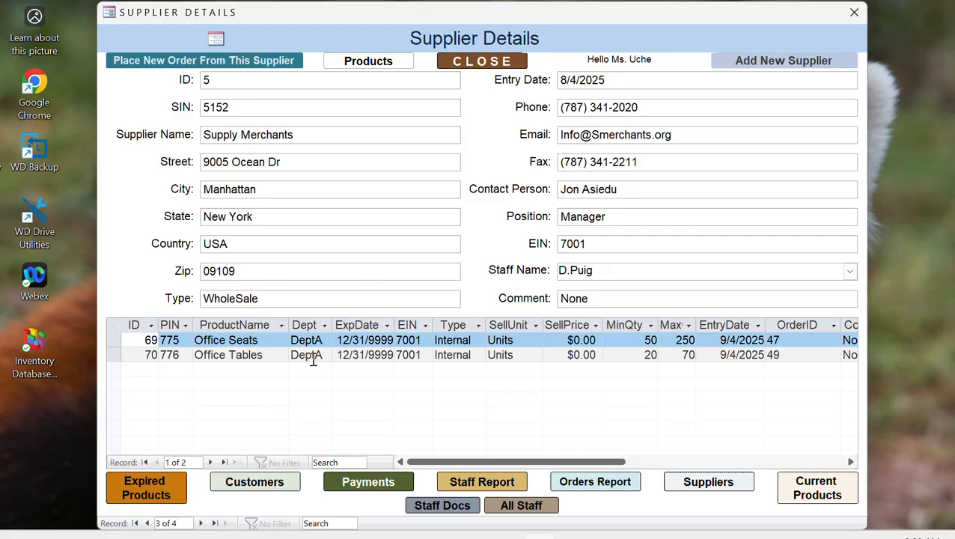
click(456, 324)
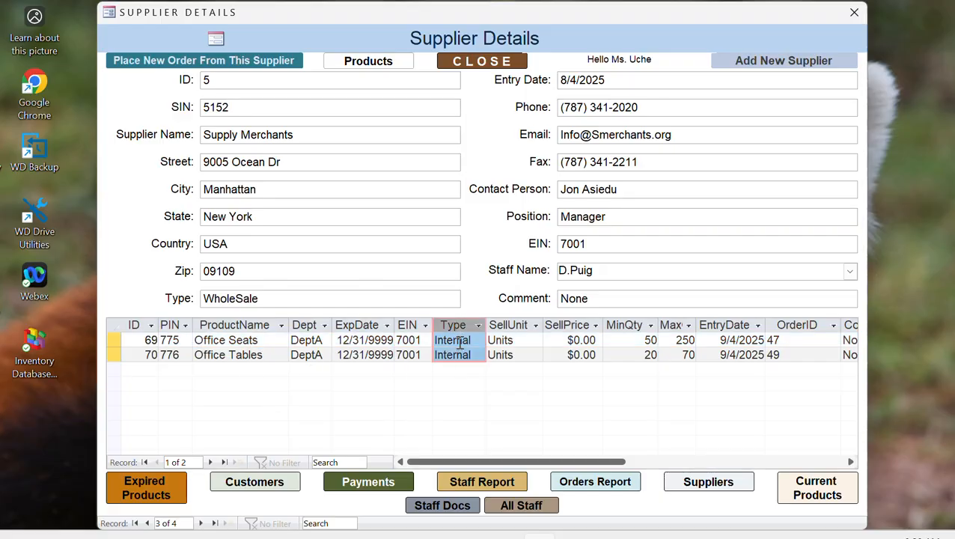
click(570, 325)
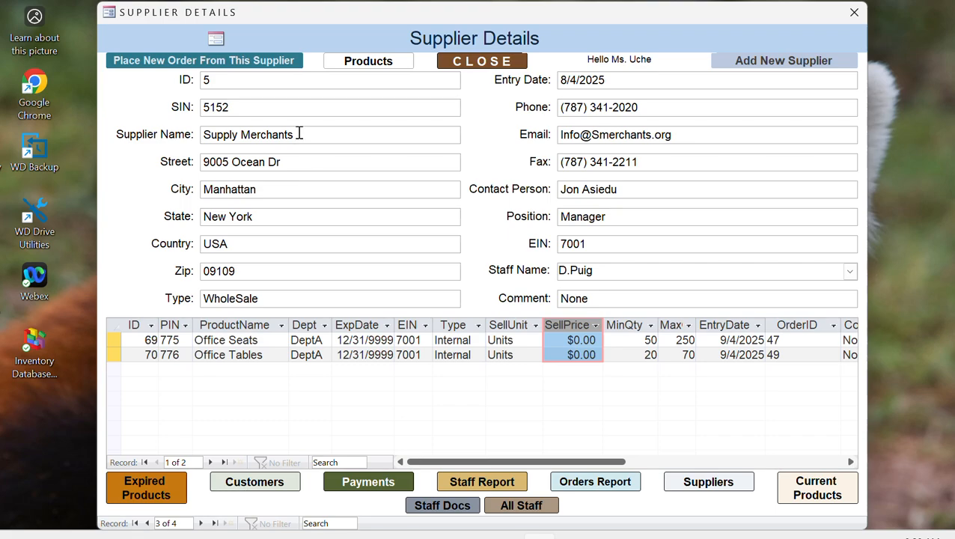
click(203, 526)
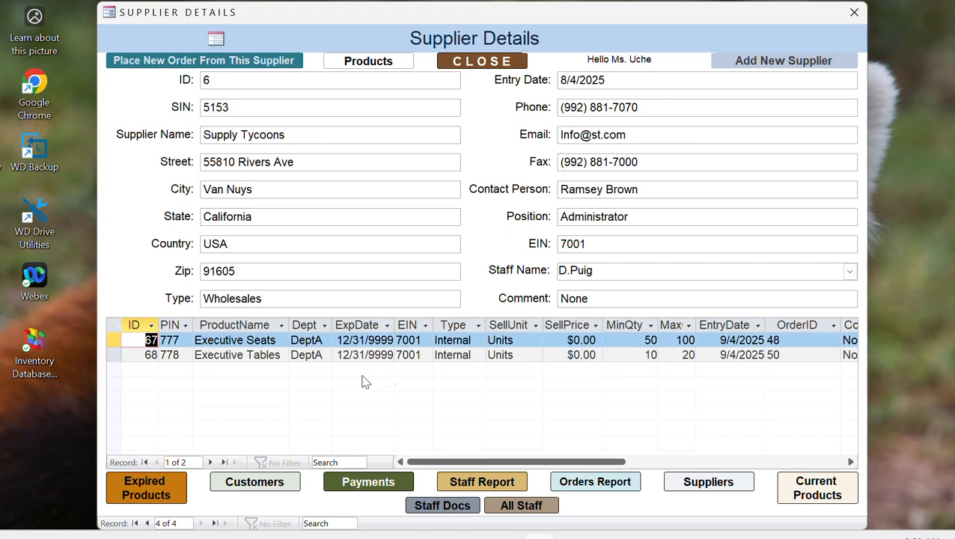
- Highlight the product type and selling price columns in the Supply Tycoons product list
click(455, 327)
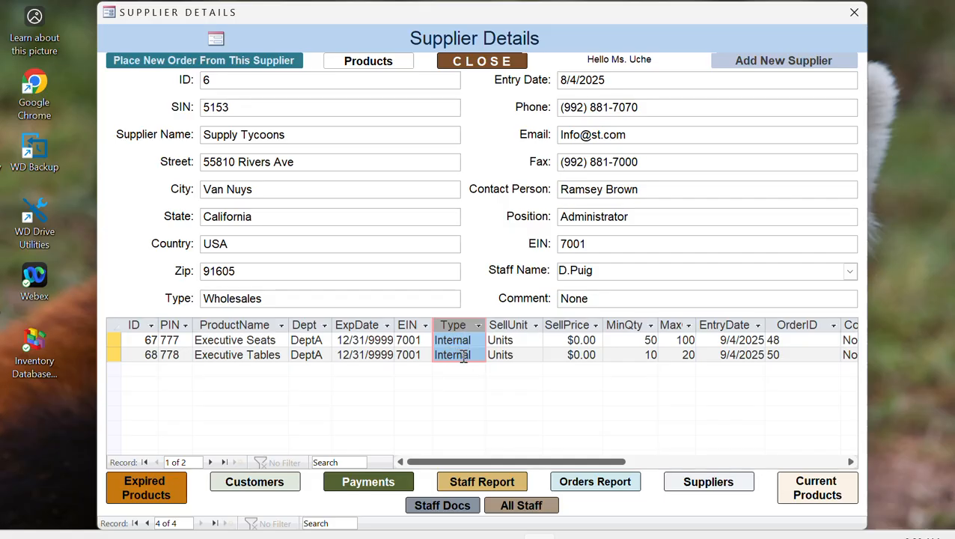
click(566, 325)
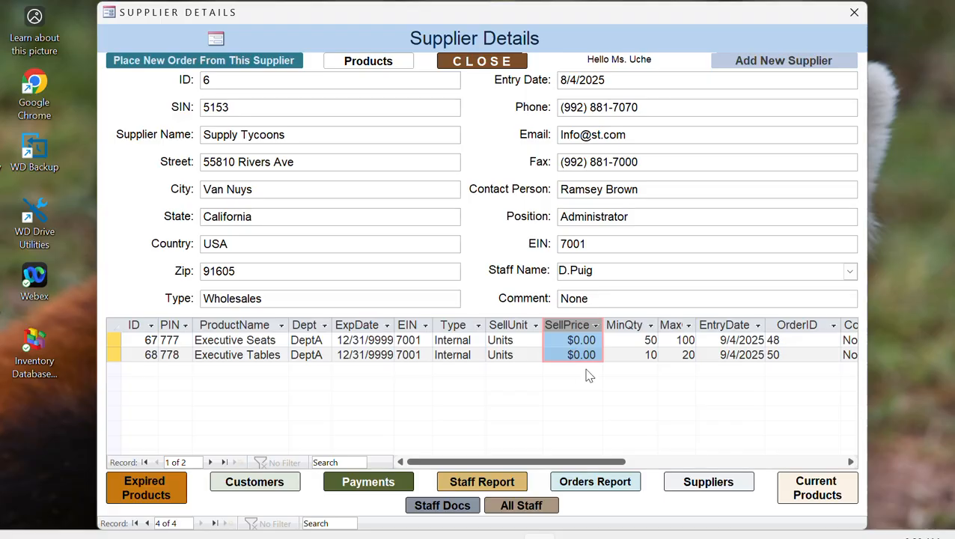
- Open the orders report filter and review its department, product name and supplier name choices
click(590, 485)
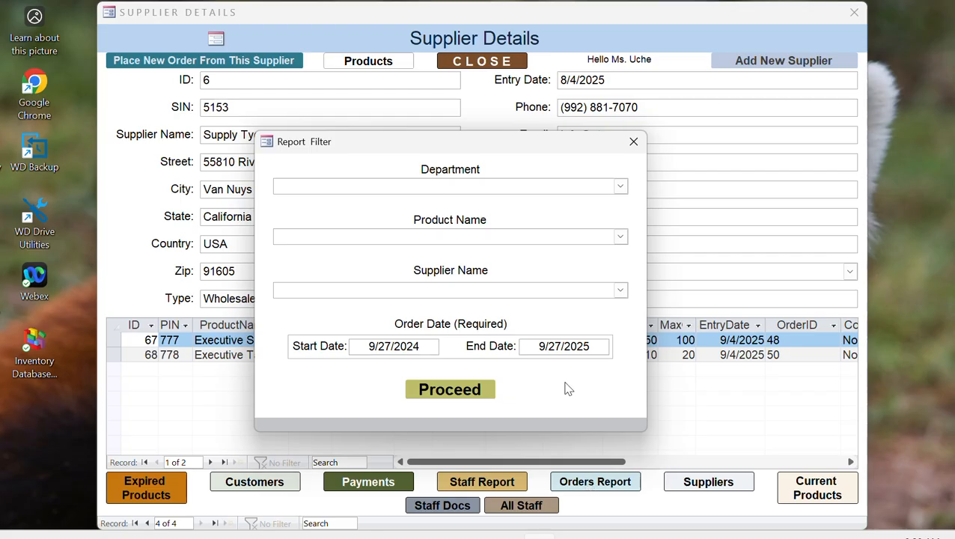
click(620, 187)
click(620, 187)
click(620, 236)
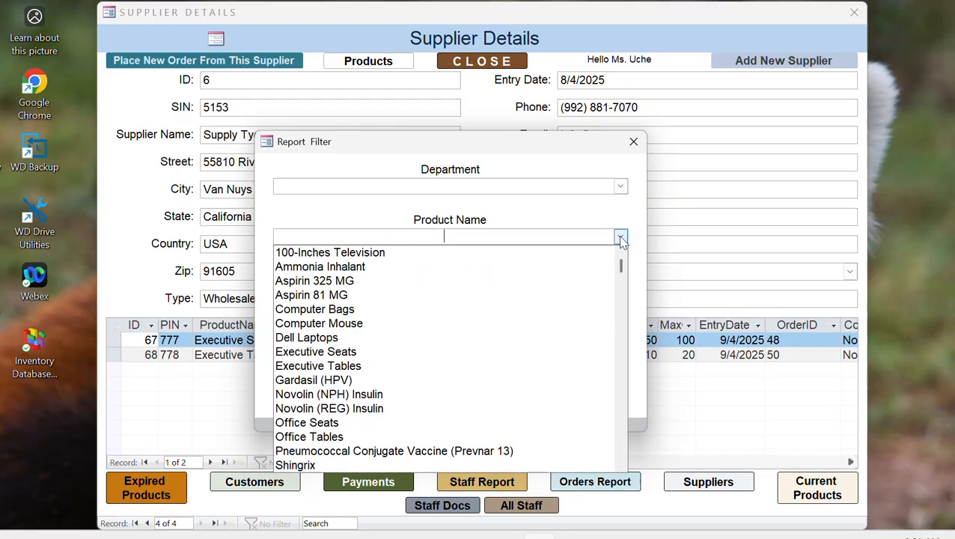
click(620, 236)
click(620, 291)
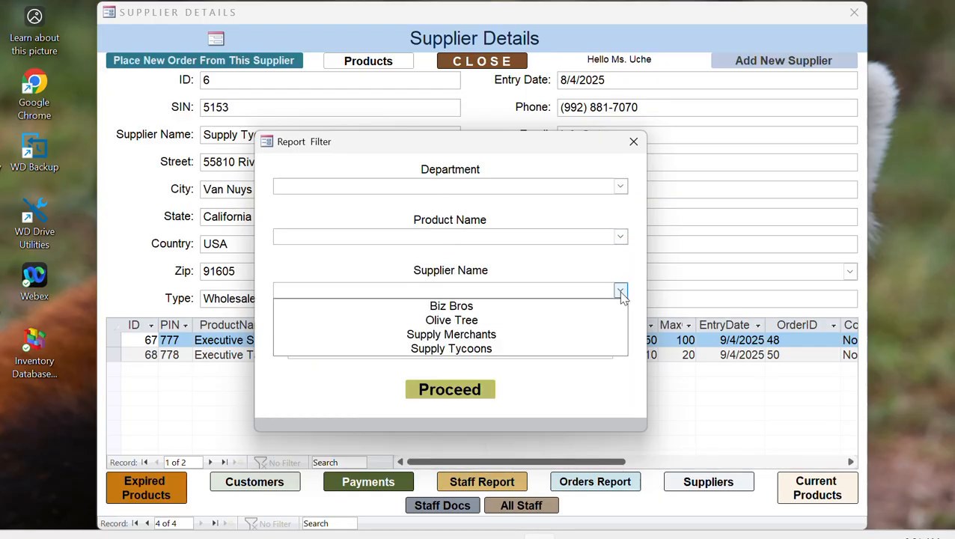
click(620, 291)
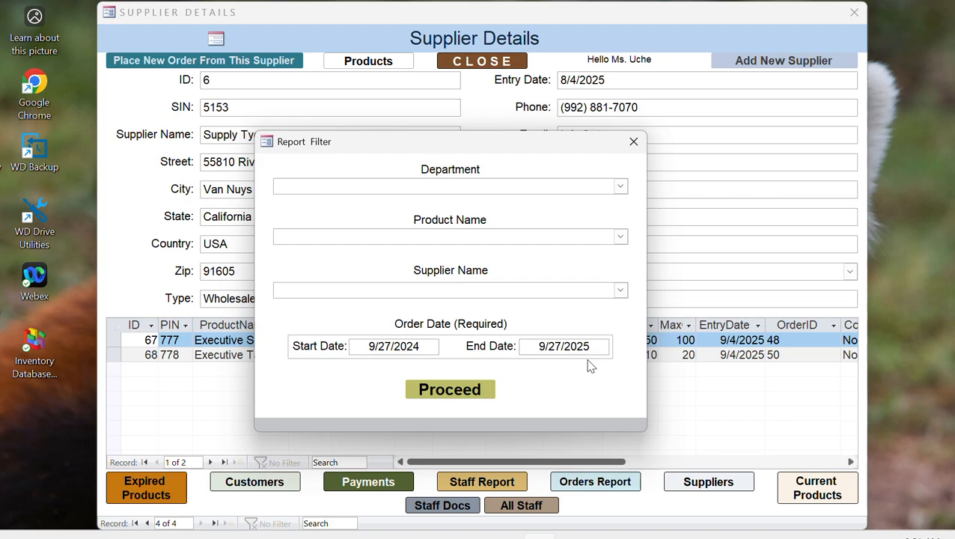
- Generate the orders report with all filters blank and the preset order dates, review both pages maximized and close it
click(450, 390)
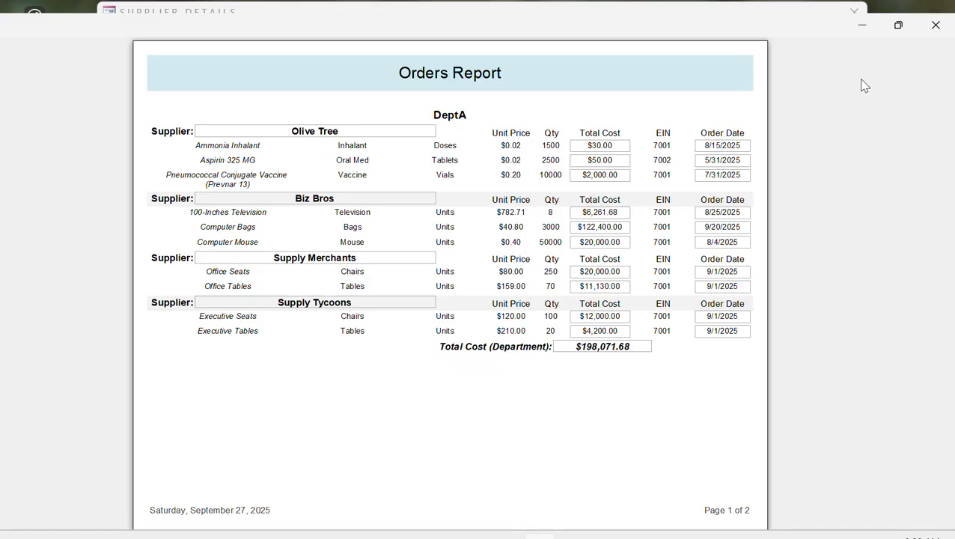
click(901, 33)
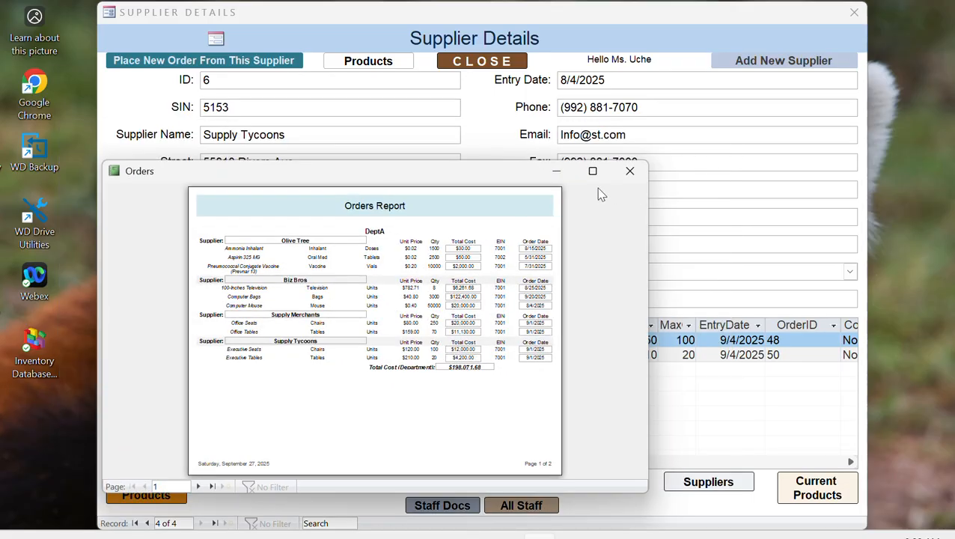
click(592, 171)
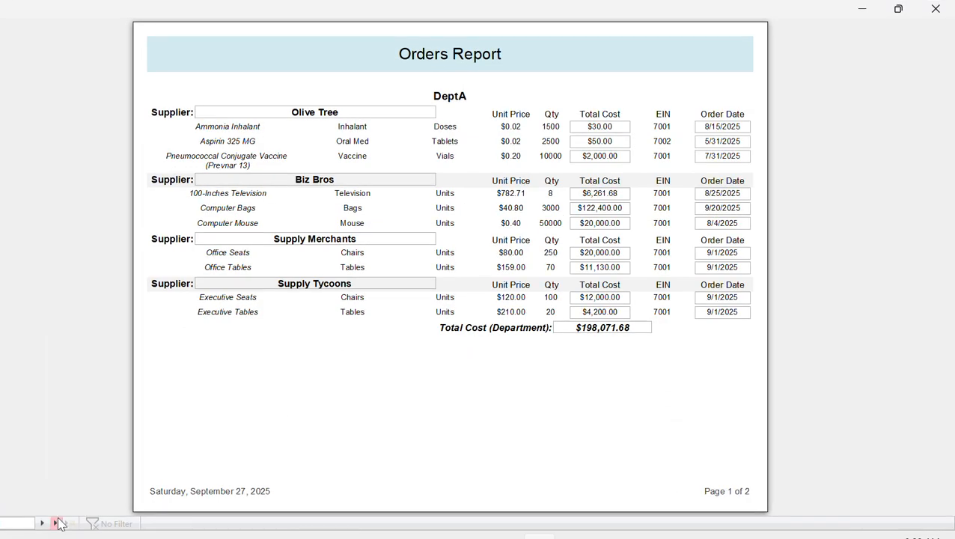
click(43, 523)
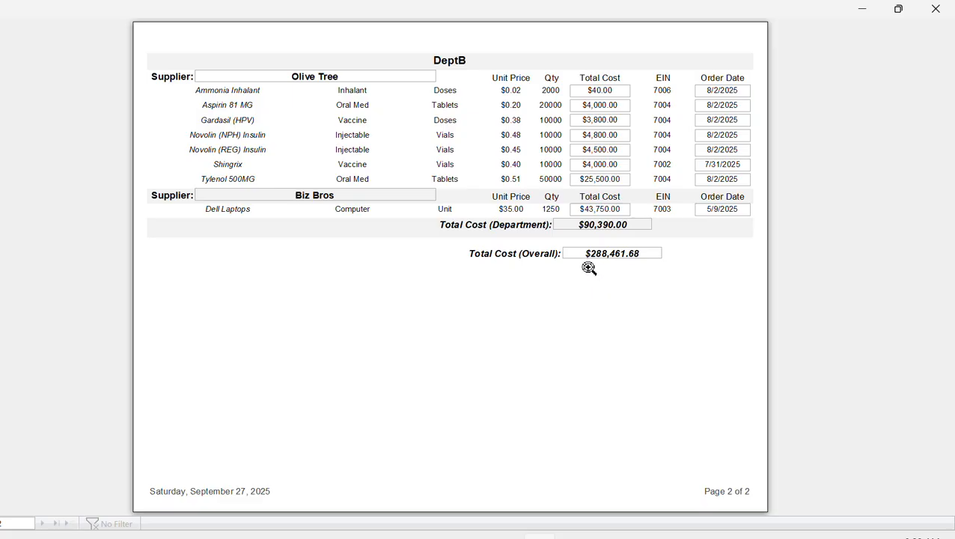
click(936, 11)
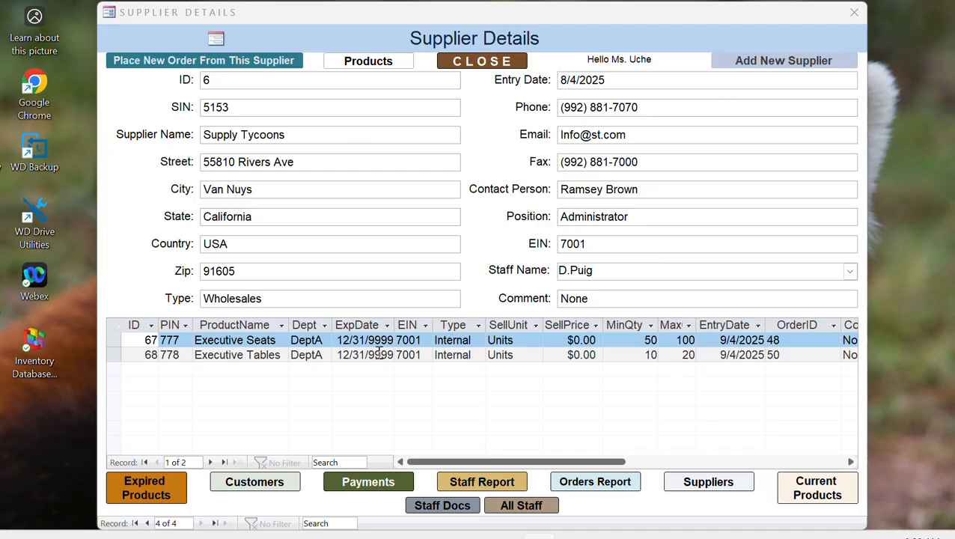
- Generate the staff report for active staff with gender Male and position Manager across all departments, review it and close it
click(479, 484)
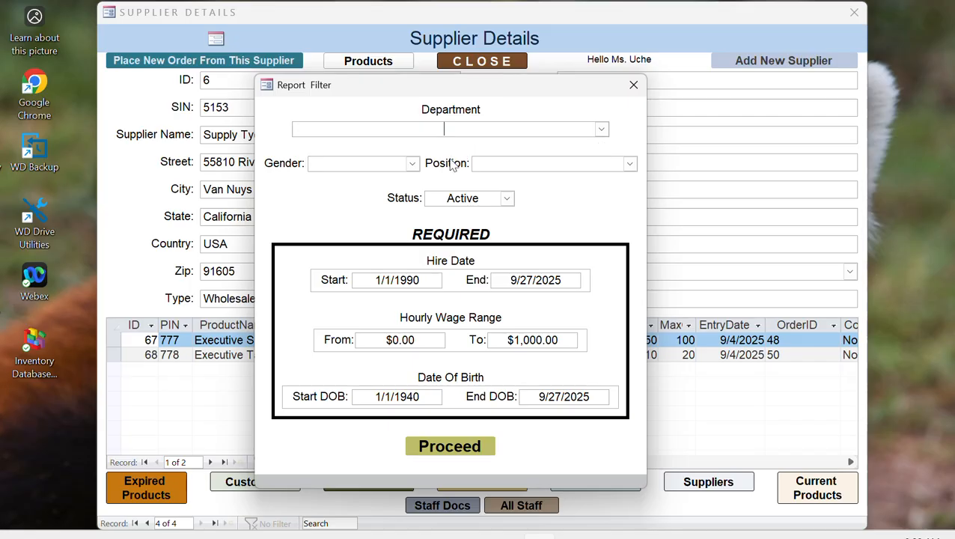
mouse_move(455, 166)
click(410, 165)
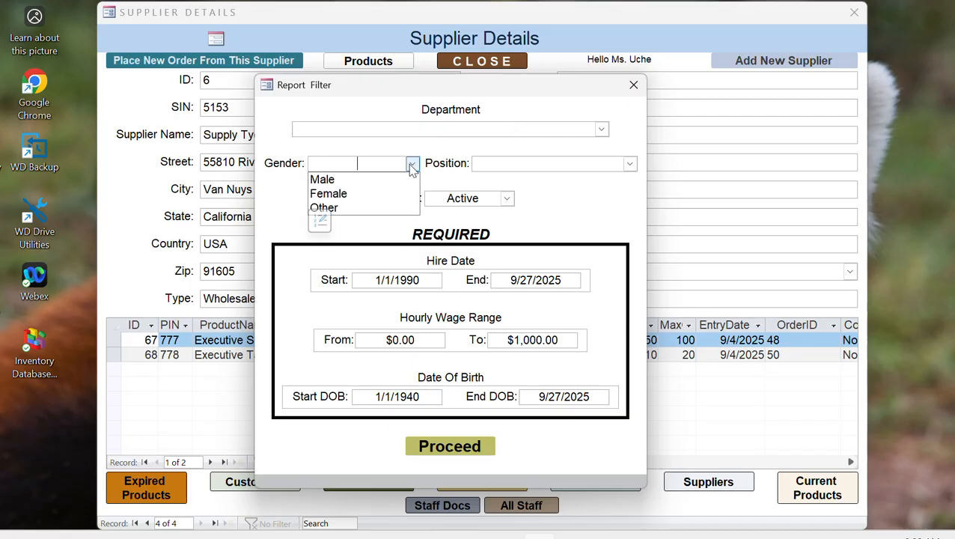
click(365, 184)
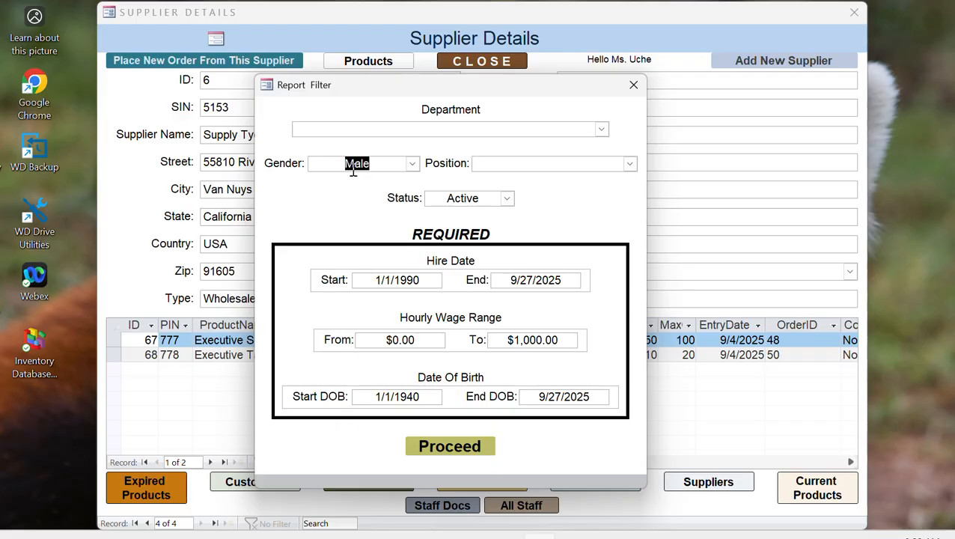
click(630, 163)
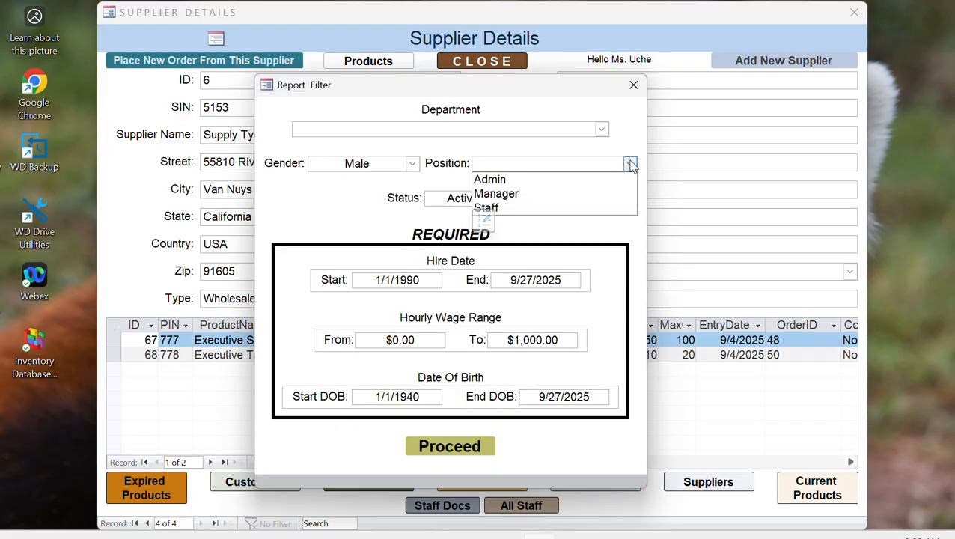
click(546, 194)
click(432, 448)
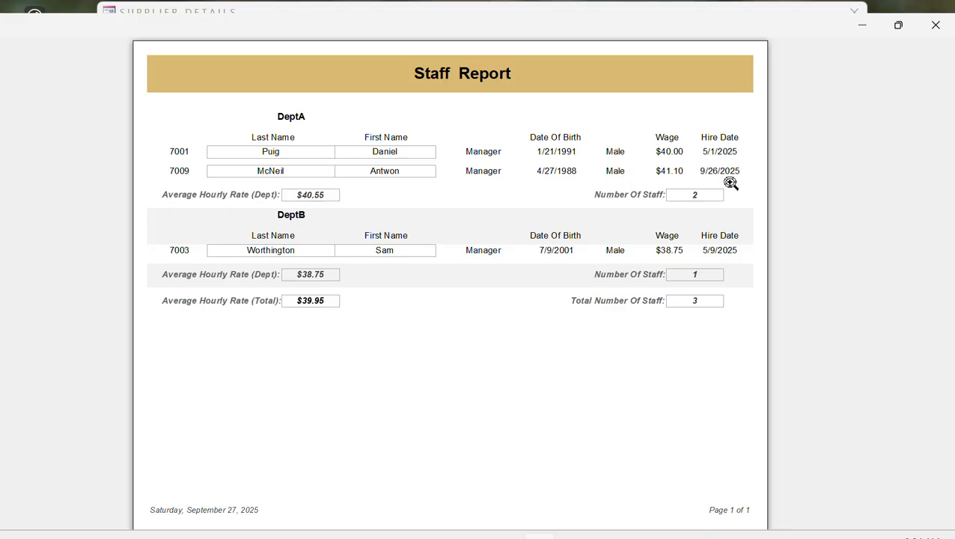
click(934, 30)
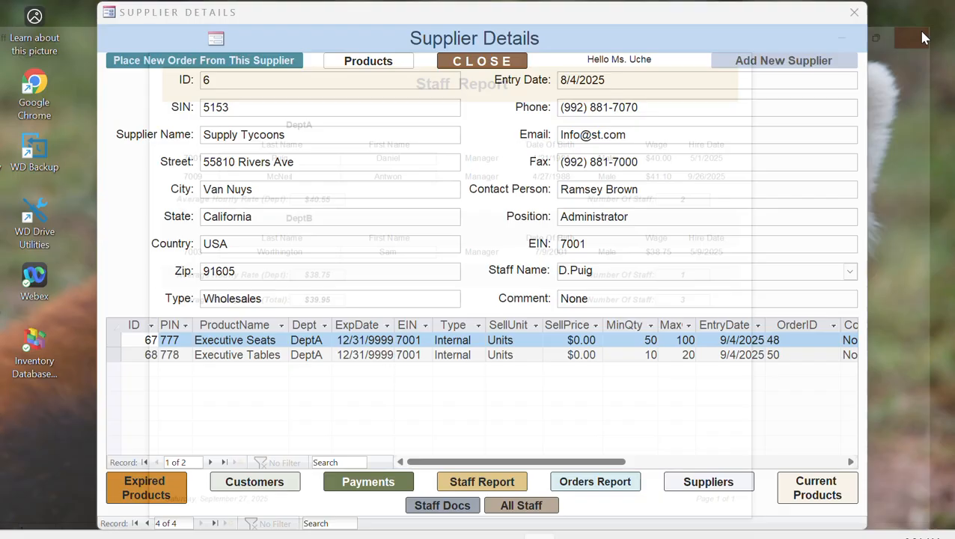
- Generate the staff report for all active staff with department, gender and position left blank, review it maximized and close it
click(493, 485)
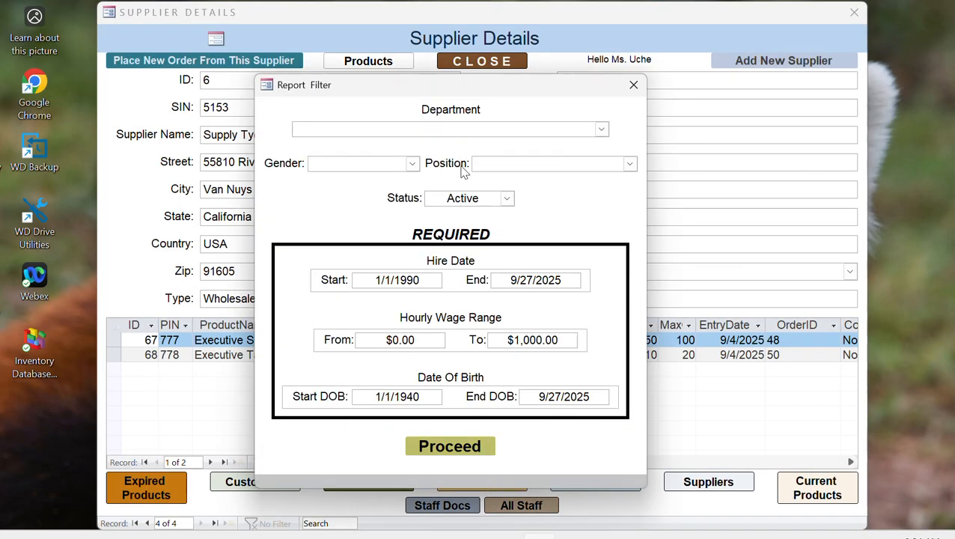
click(450, 448)
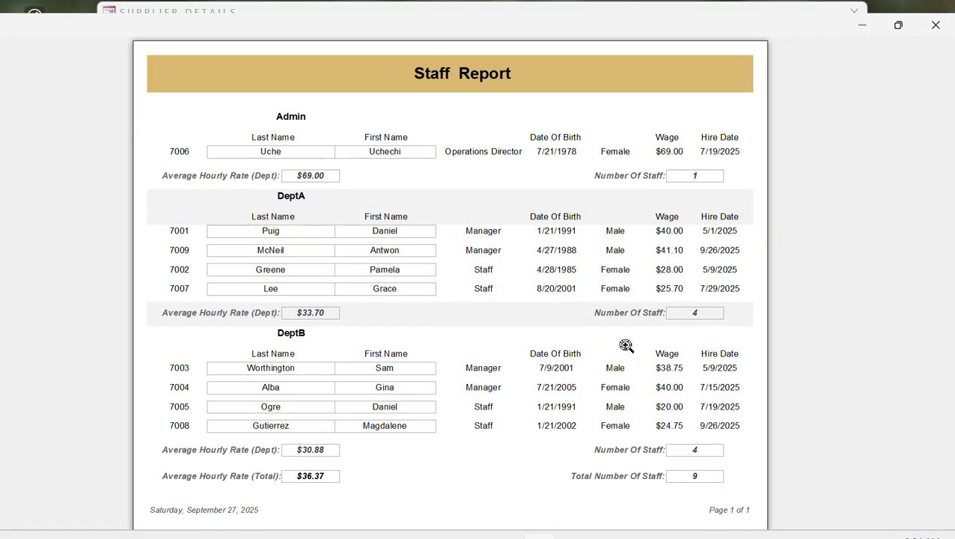
click(898, 25)
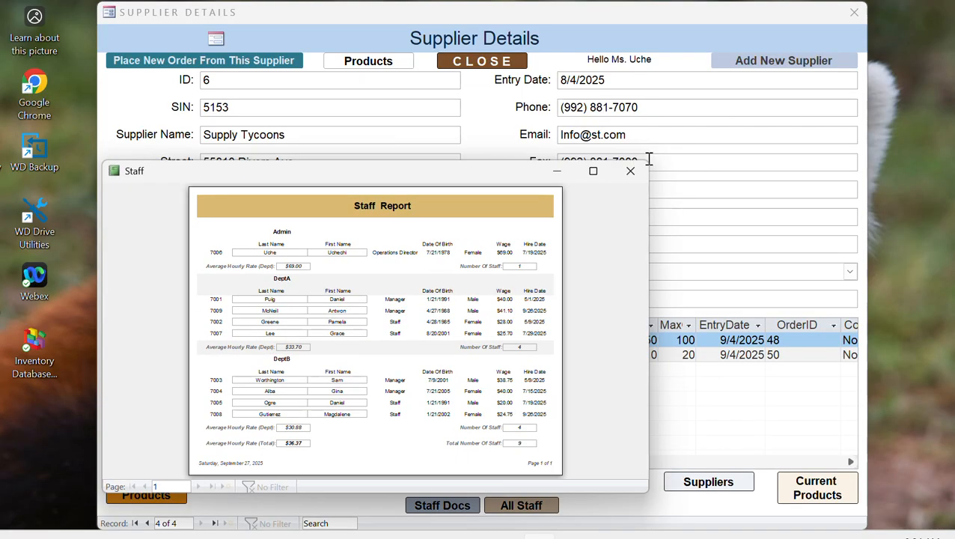
click(592, 172)
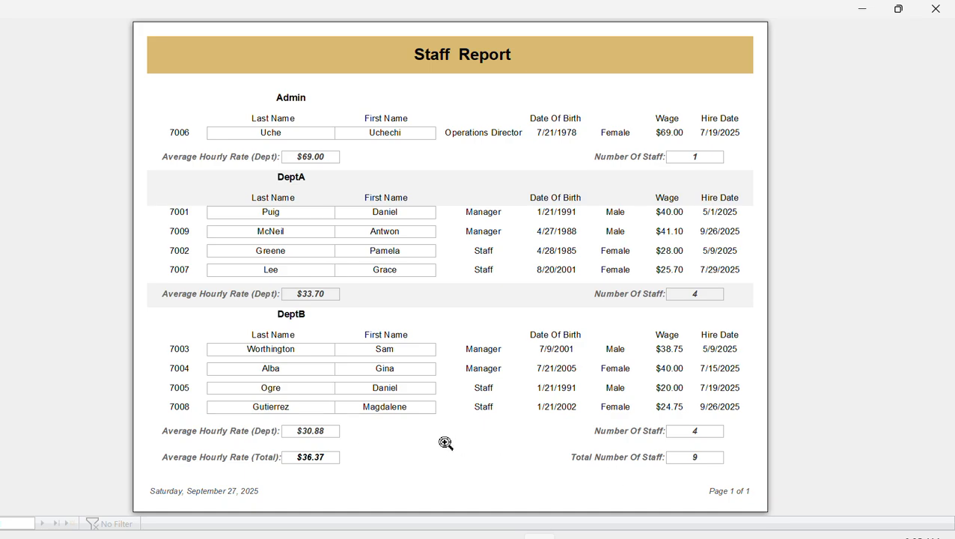
click(936, 9)
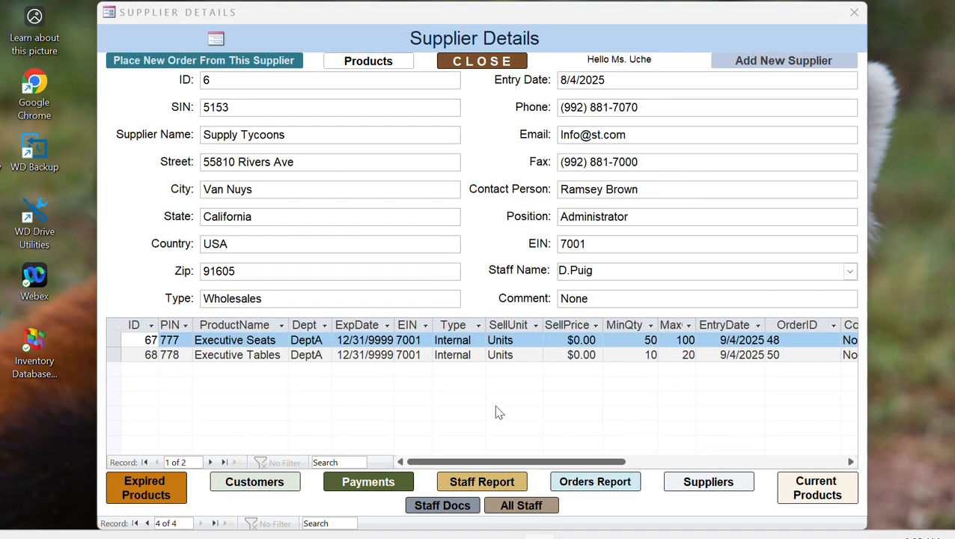
- Review the payments report filter choices, generate the report for Cash payments with customer and staff left blank, and close it
click(367, 483)
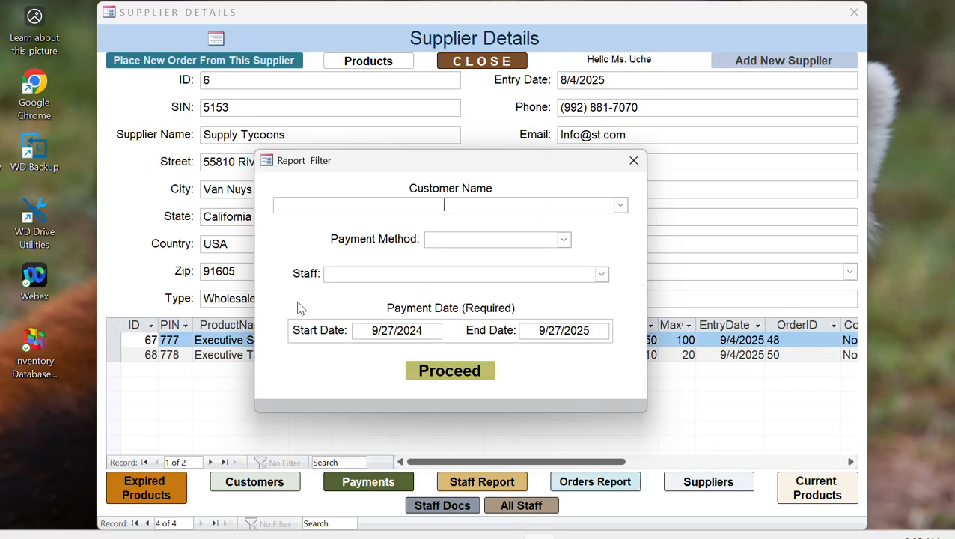
click(621, 205)
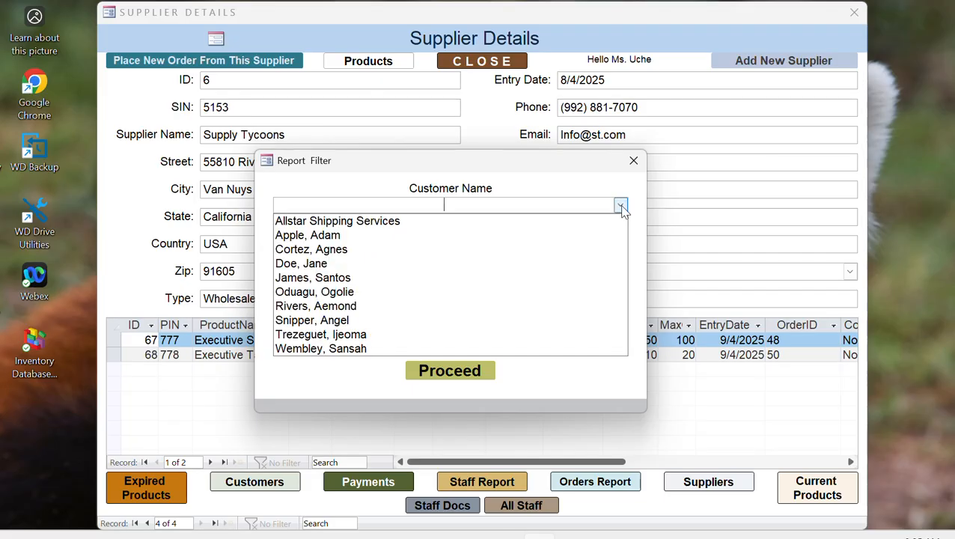
click(621, 205)
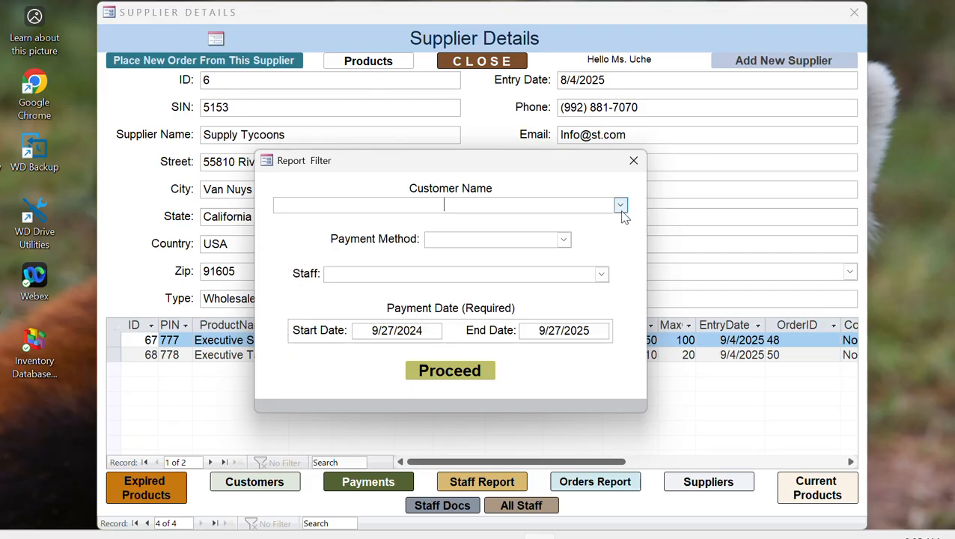
click(565, 239)
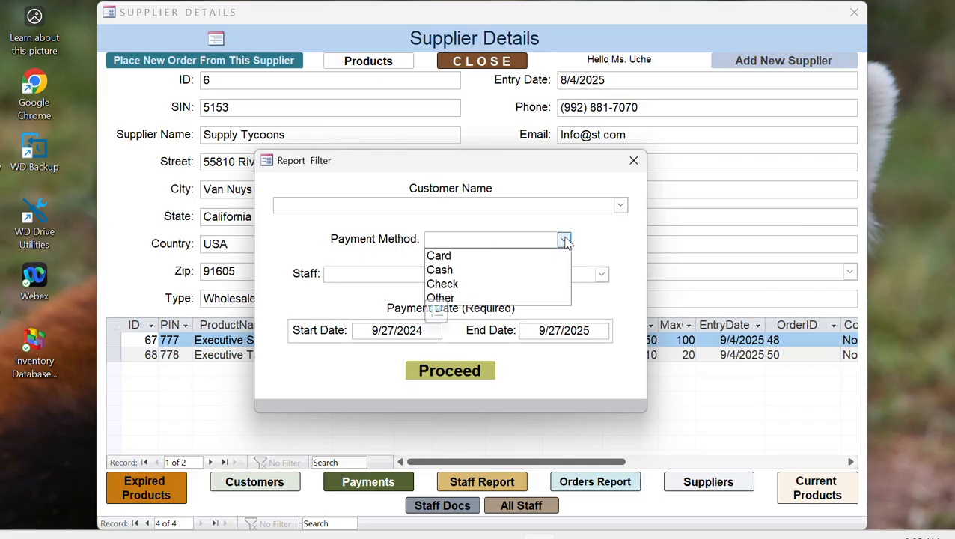
click(449, 269)
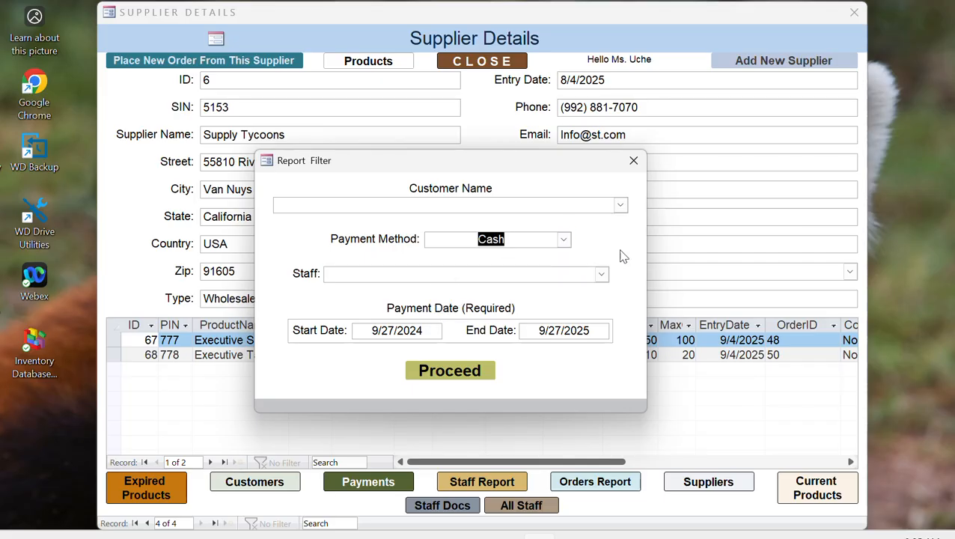
click(602, 274)
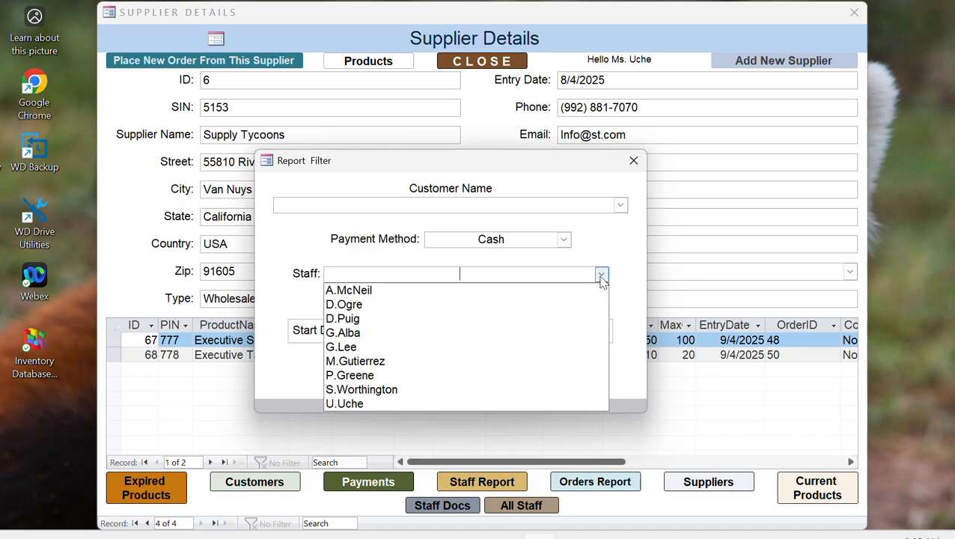
click(602, 275)
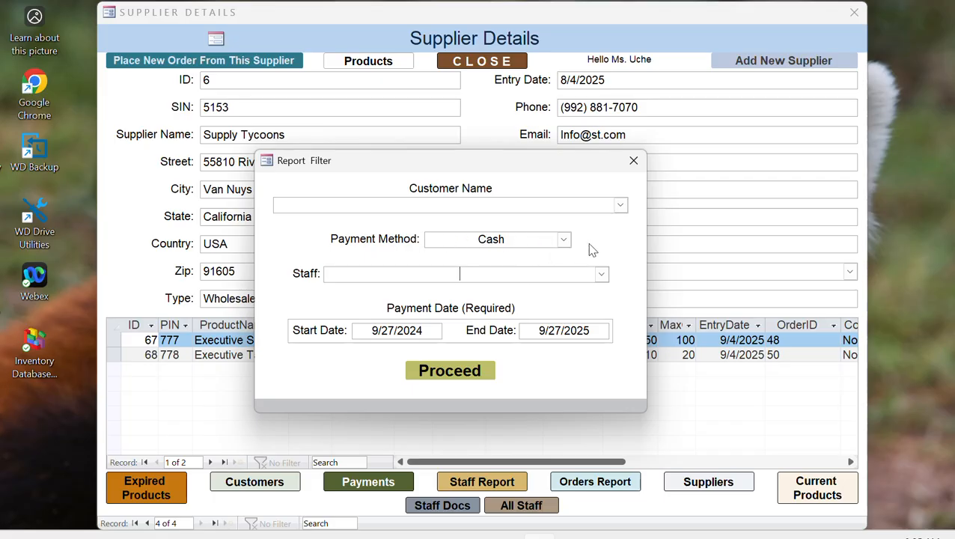
click(450, 372)
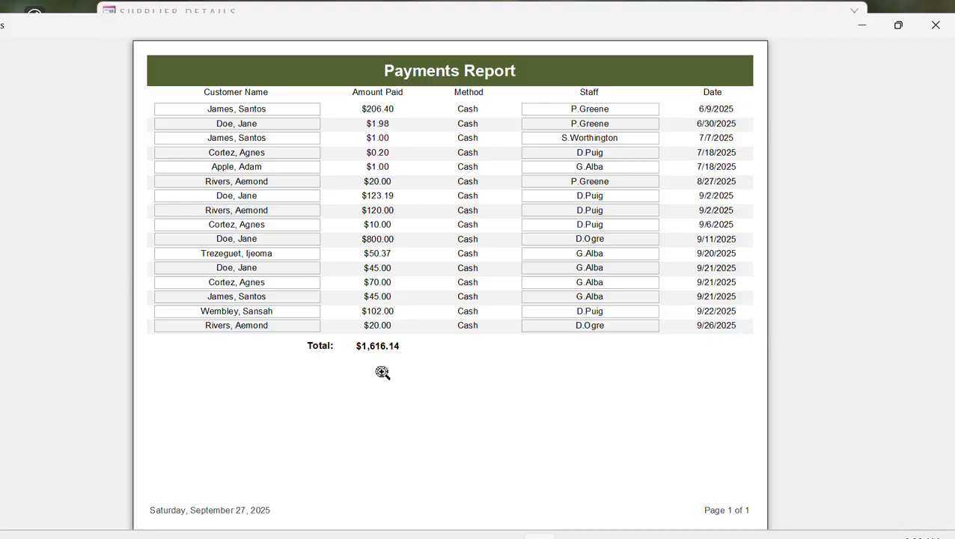
click(935, 25)
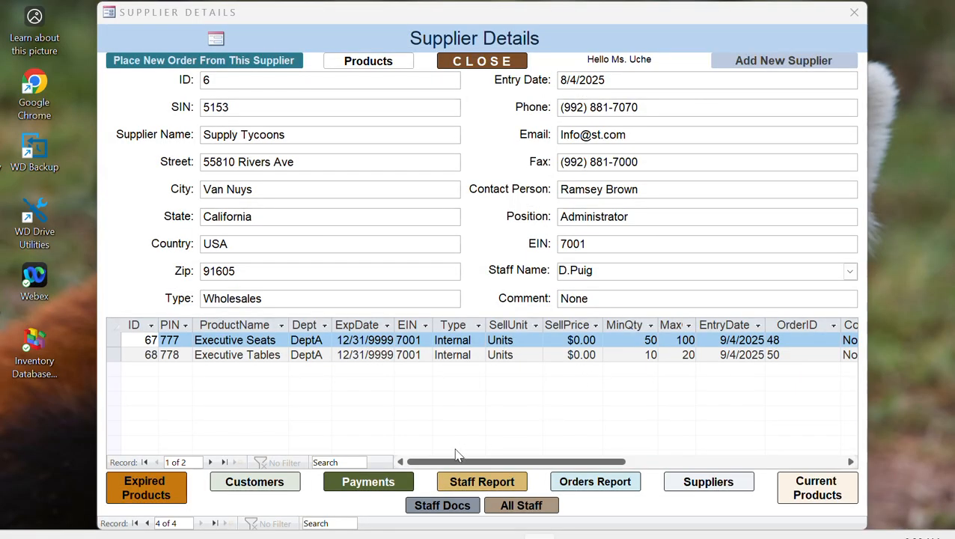
- Generate the payments report with customer, payment method and staff left blank and the preset payment dates, and view it maximized
click(370, 487)
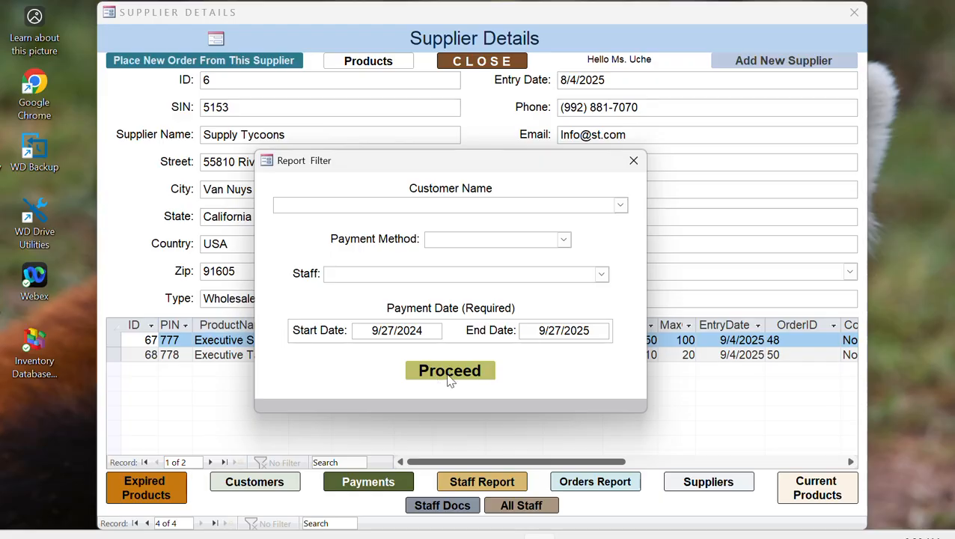
click(424, 373)
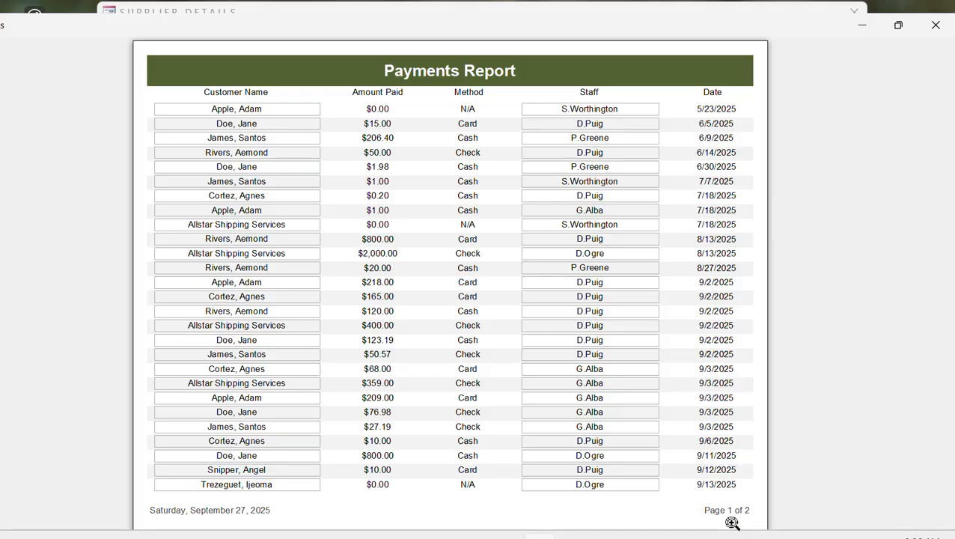
click(898, 25)
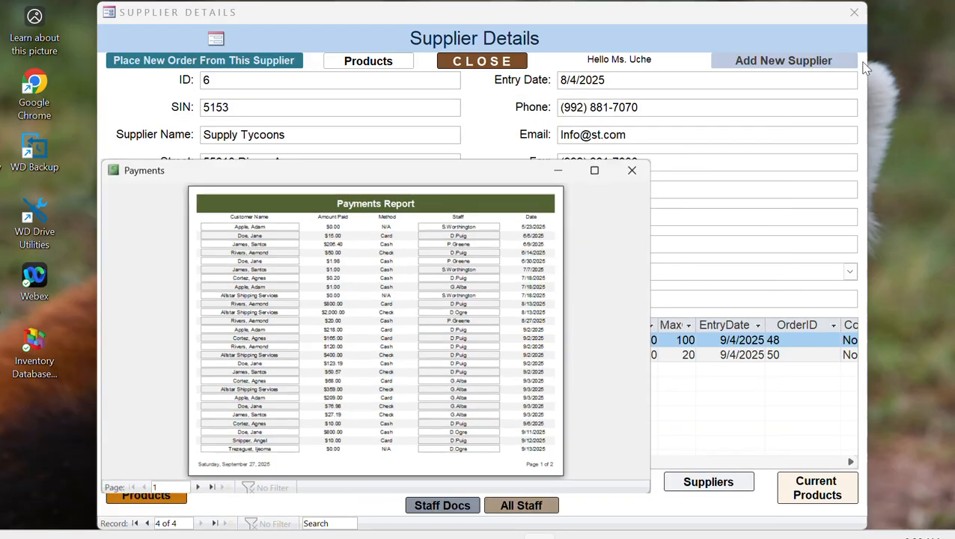
click(599, 170)
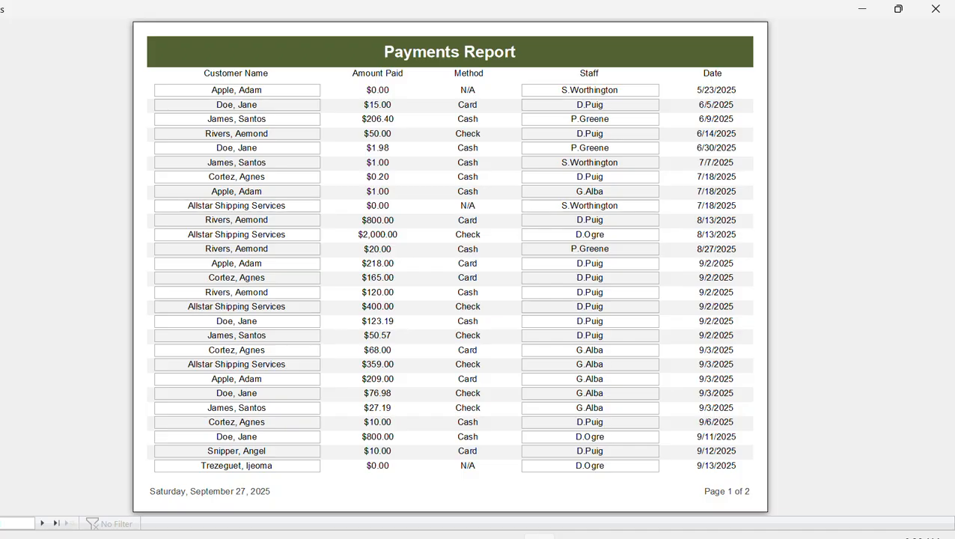
- View the second page of the payments report and close the report
click(42, 524)
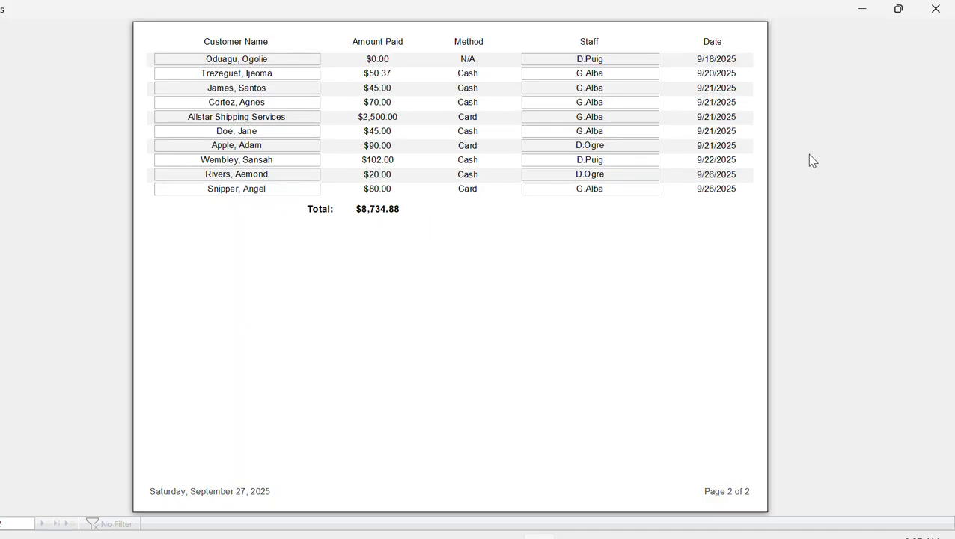
click(936, 11)
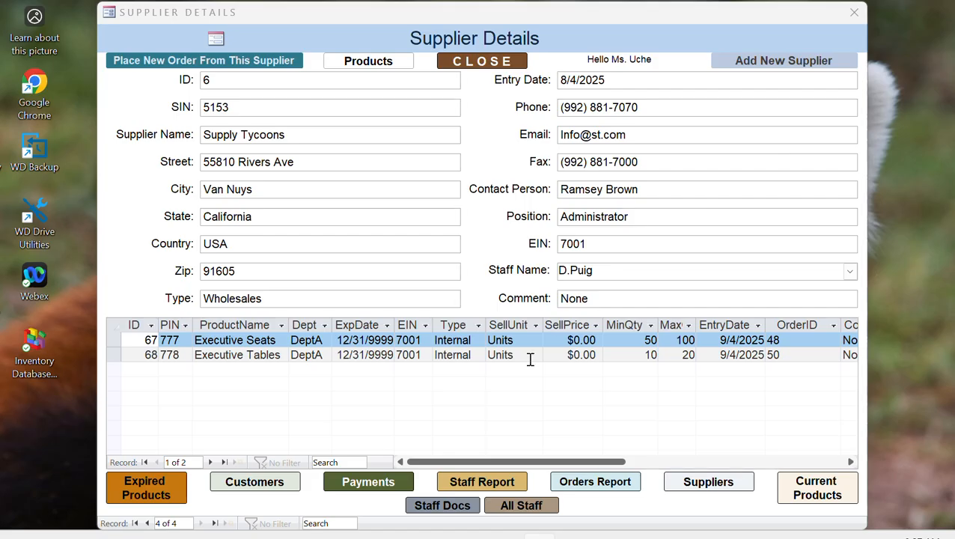
- Generate the payments report for payment dates 8/1/2025 to 8/31/2025 with customer, payment method and staff left blank, review it and close it
click(371, 483)
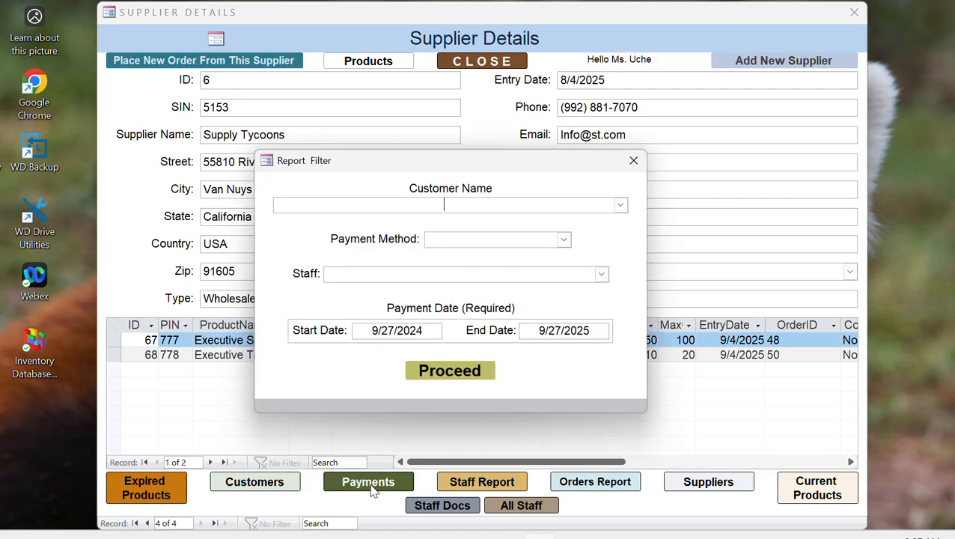
click(375, 330)
drag(393, 330, 384, 330)
text(1)
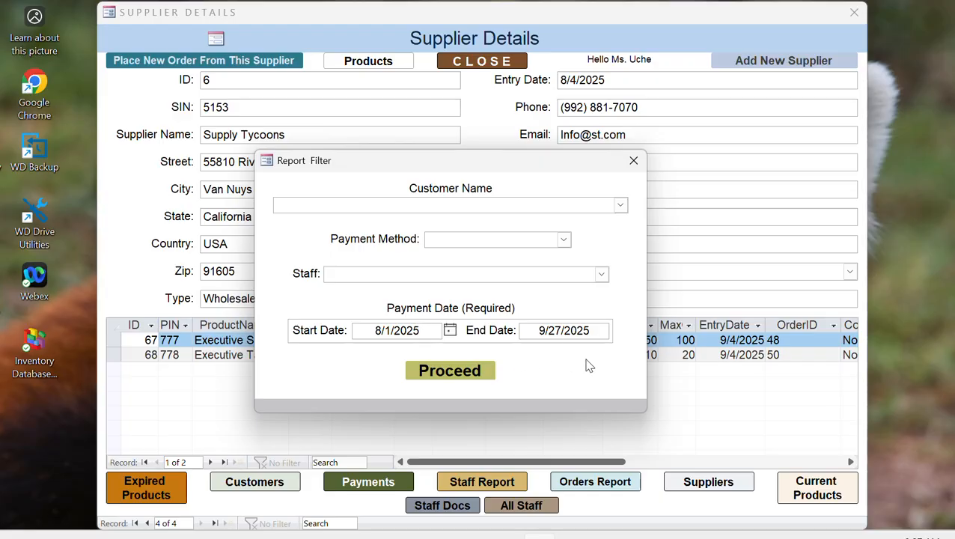
click(542, 331)
text(8)
double_click(554, 330)
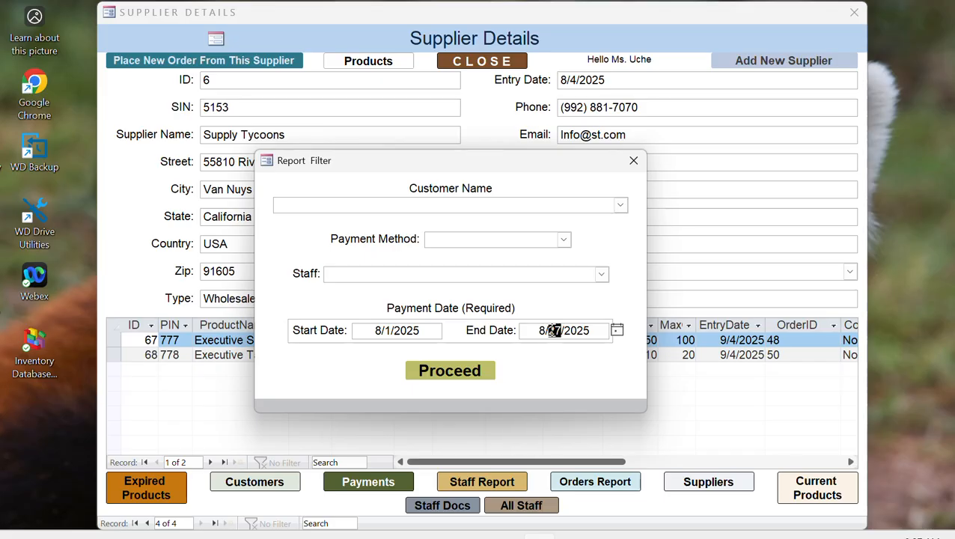
text(31)
click(463, 375)
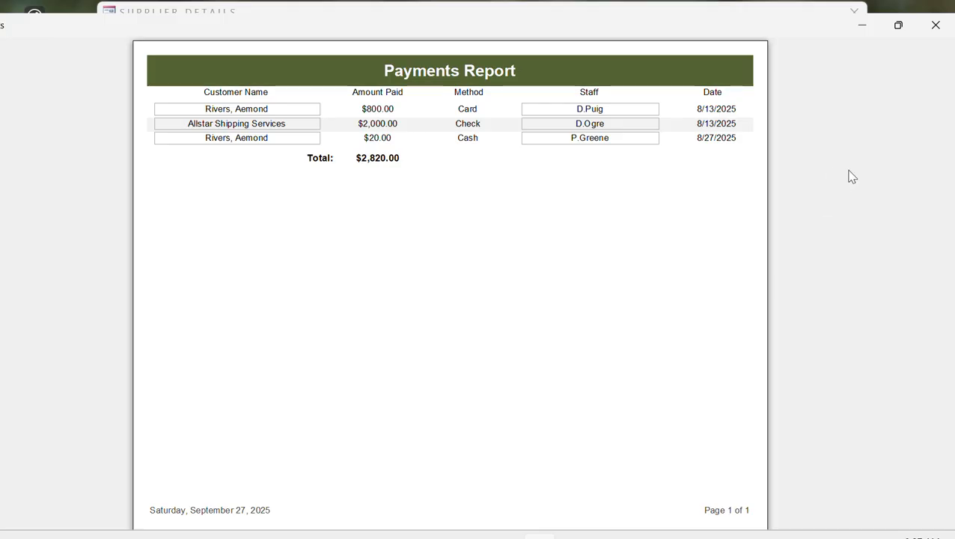
click(934, 26)
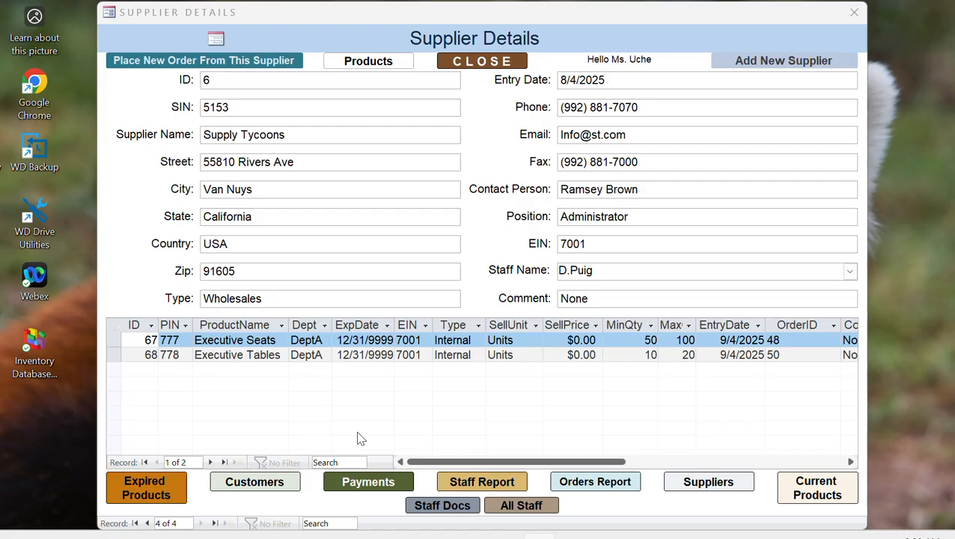
- Open the customers report filter and examine the available customer names and customer types without selecting any
click(255, 483)
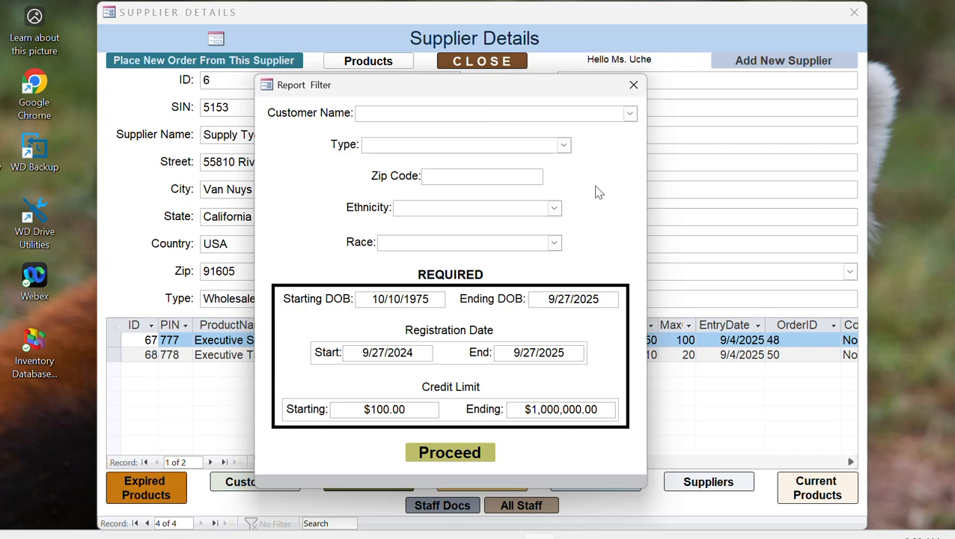
click(630, 113)
click(631, 116)
click(631, 116)
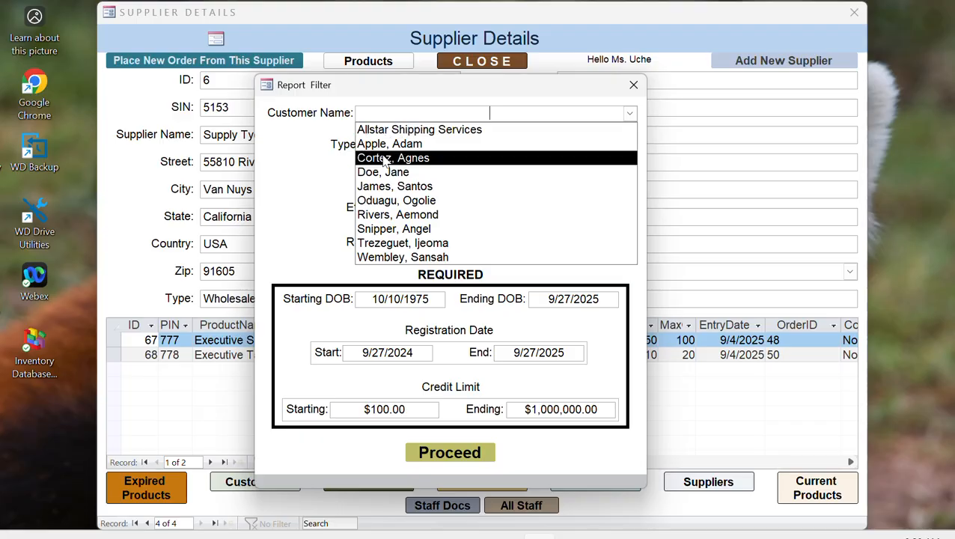
click(297, 194)
click(564, 144)
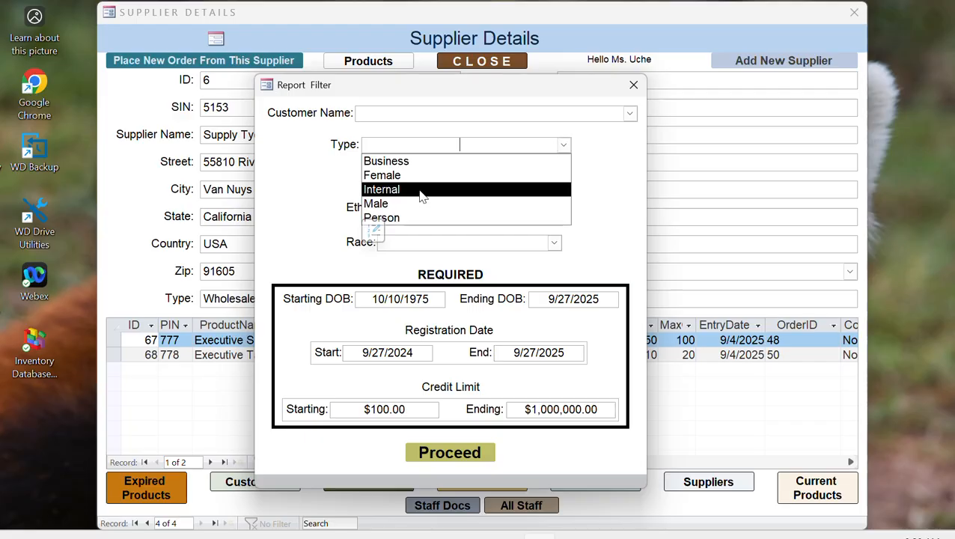
click(295, 166)
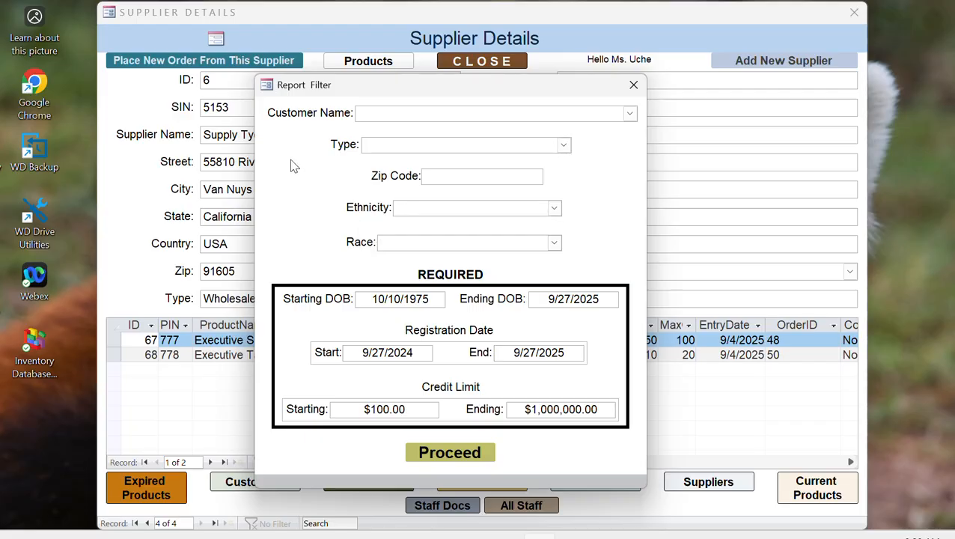
click(630, 113)
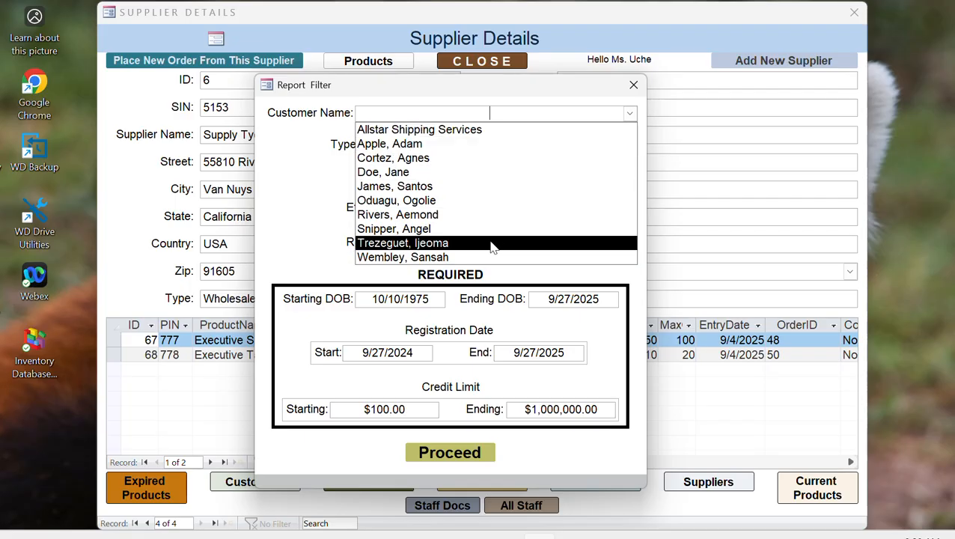
click(314, 155)
click(631, 114)
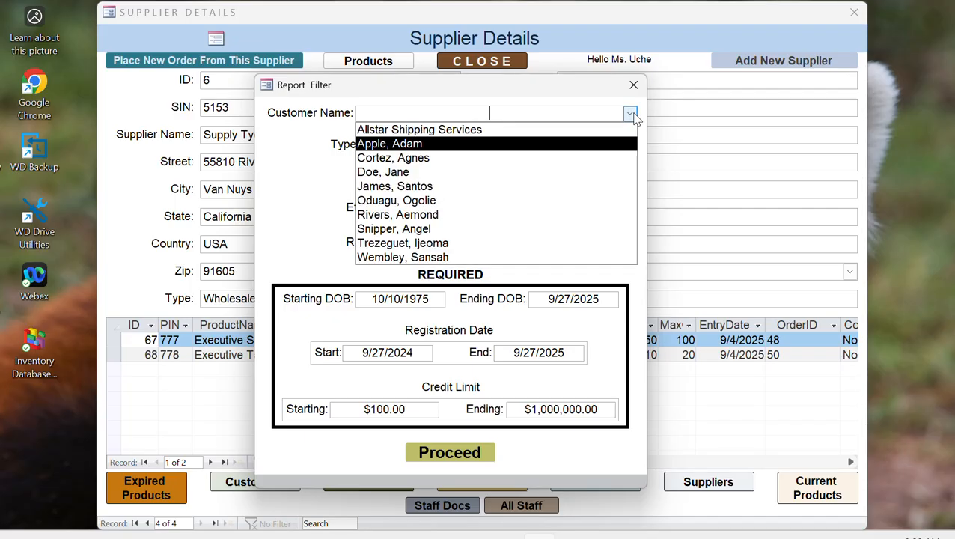
click(631, 115)
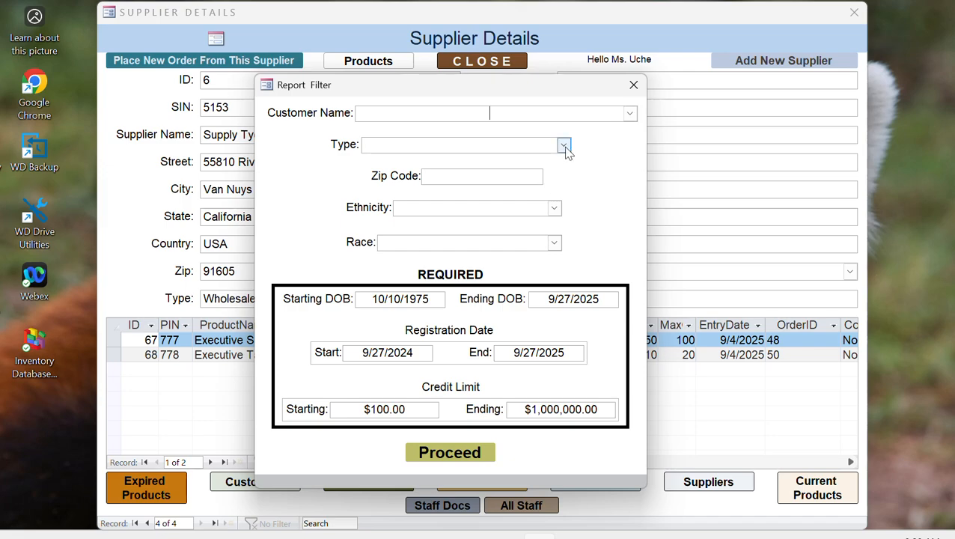
- Generate the customers report for Non-Hispanic ethnicity with the other optional filters left blank, review both pages maximized and close it
click(555, 209)
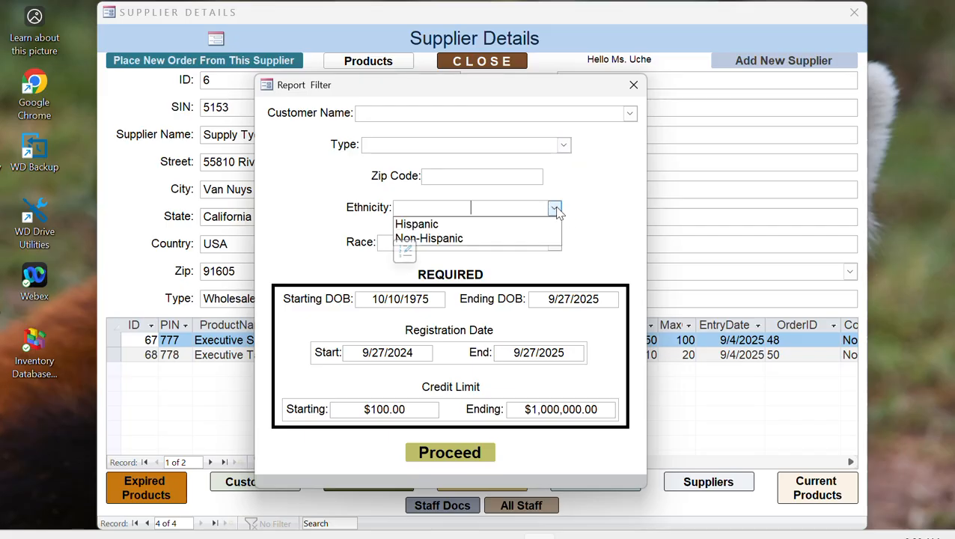
click(444, 240)
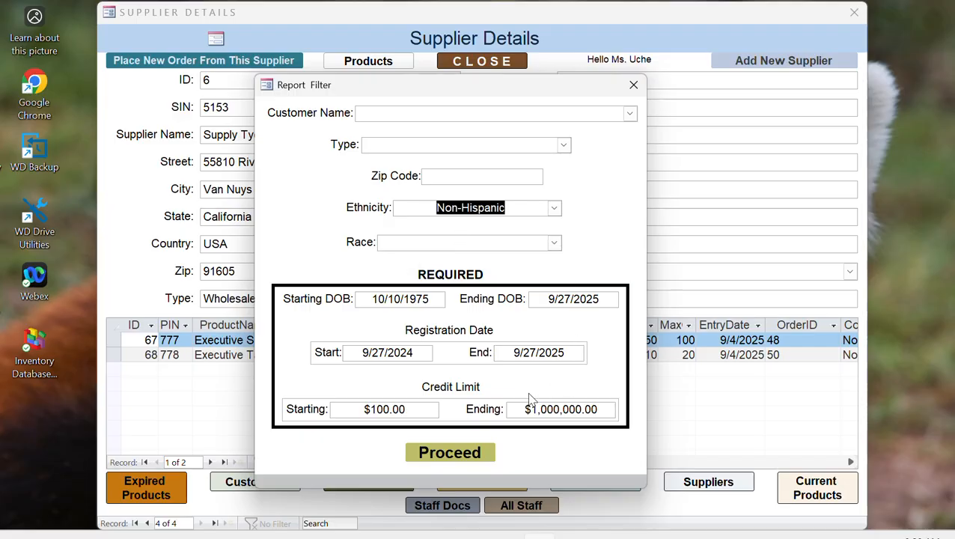
click(440, 457)
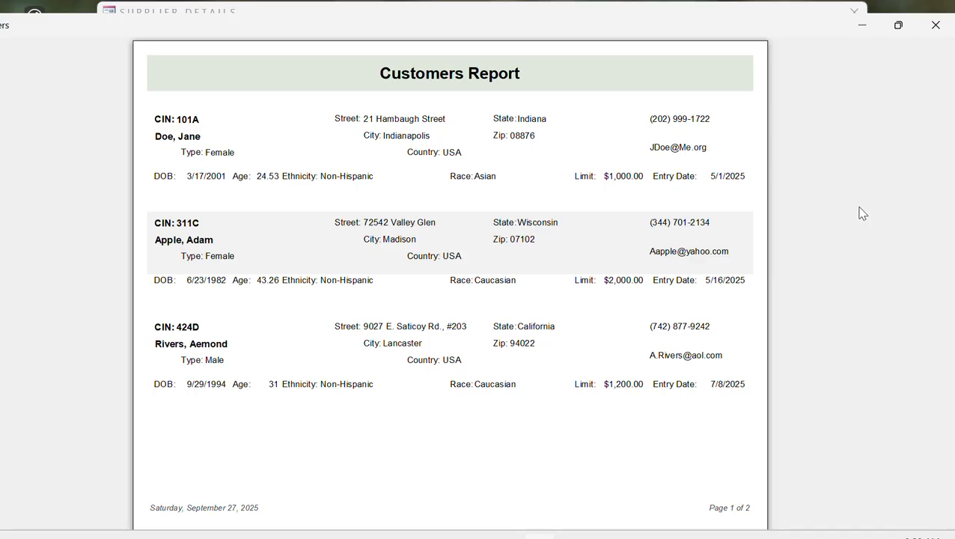
click(898, 25)
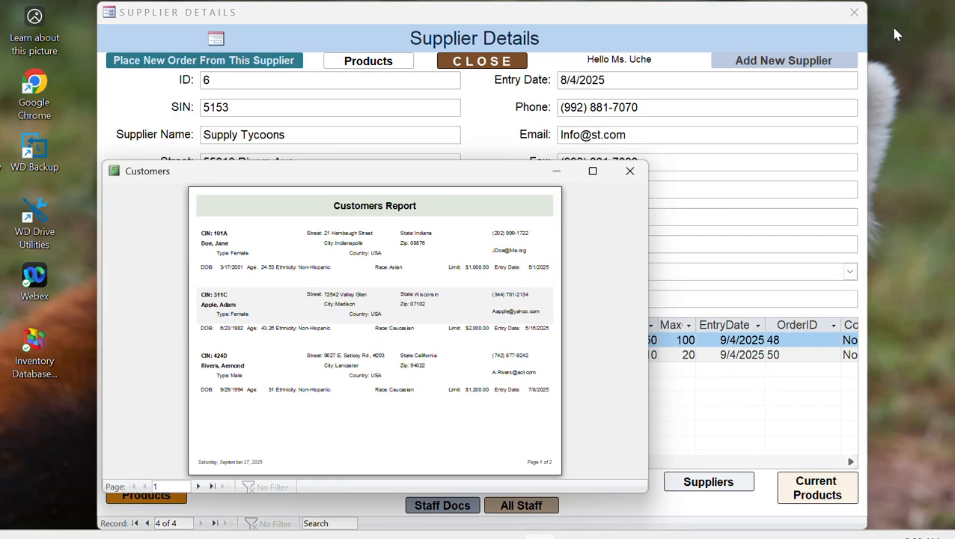
click(593, 173)
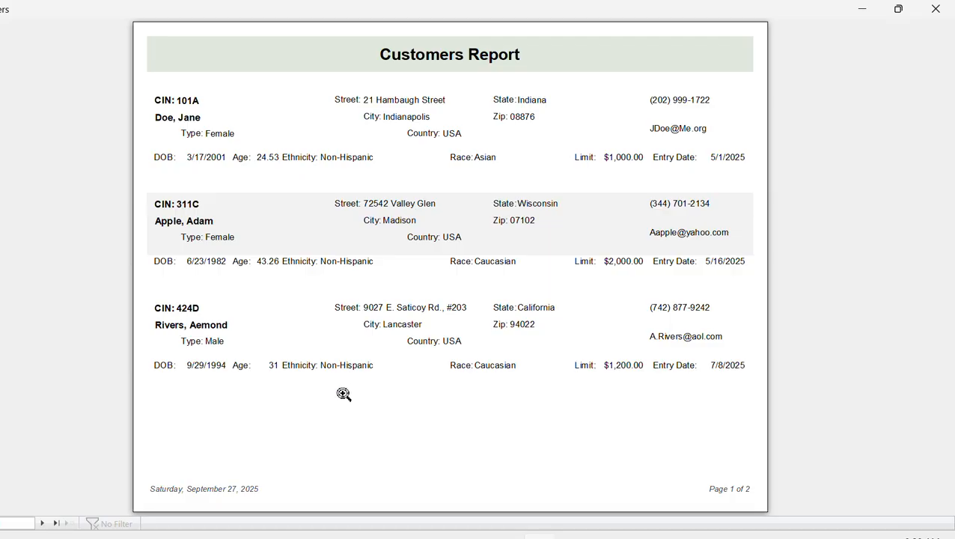
click(42, 522)
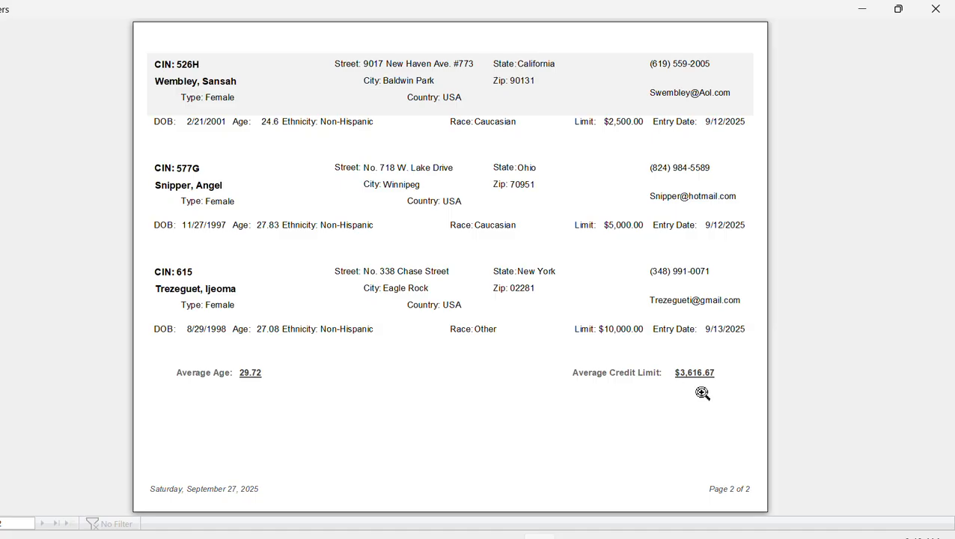
click(935, 11)
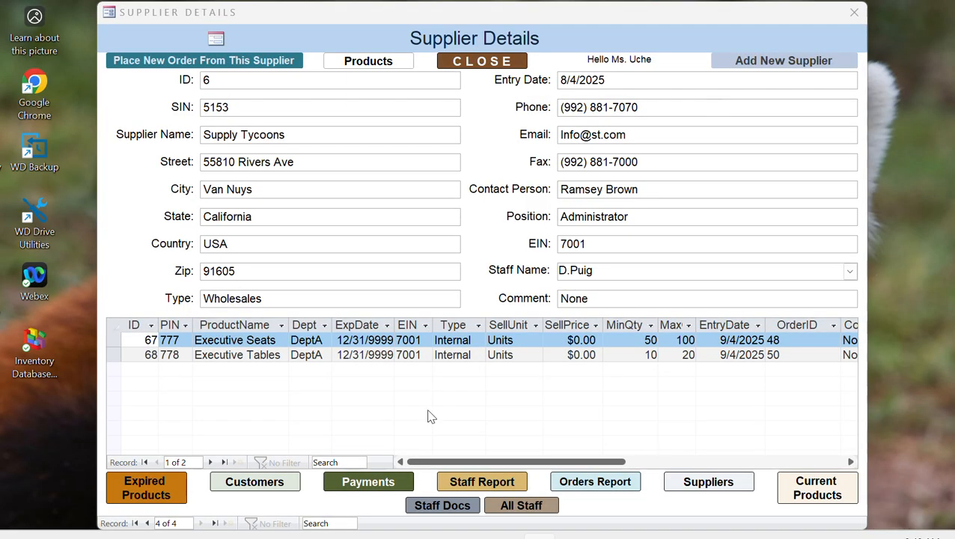
- Generate the customers report for ethnicity Non-Hispanic and race Caucasian, keeping the preset birth date, registration date and credit limit ranges
click(255, 483)
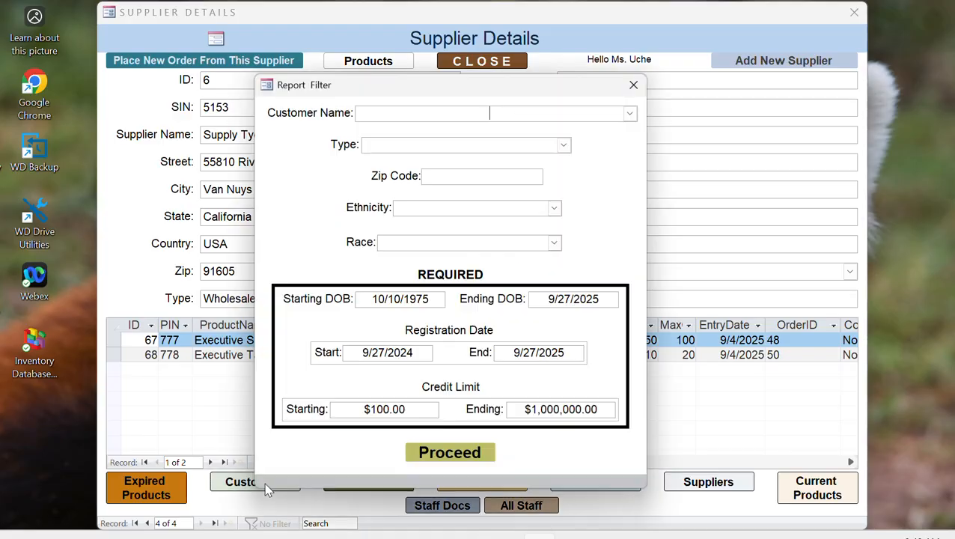
click(551, 208)
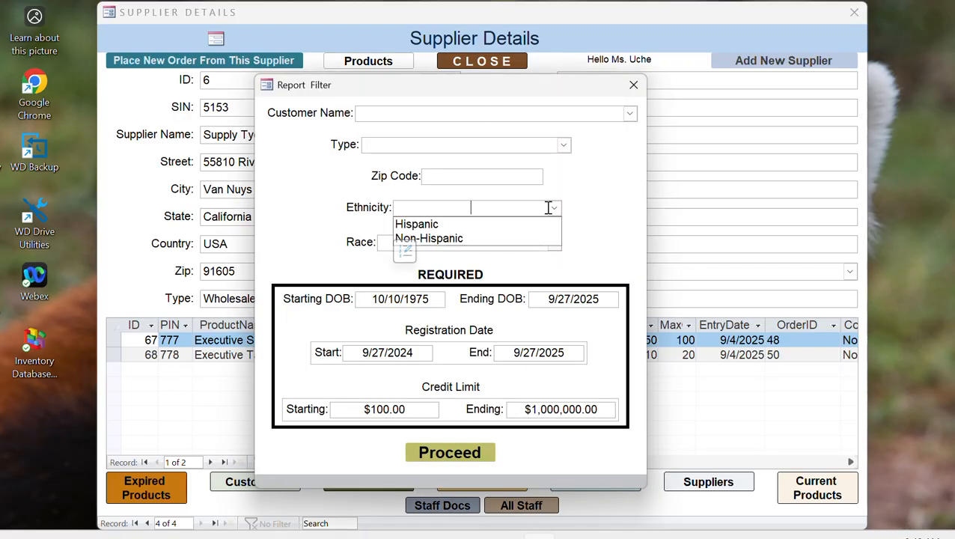
click(462, 238)
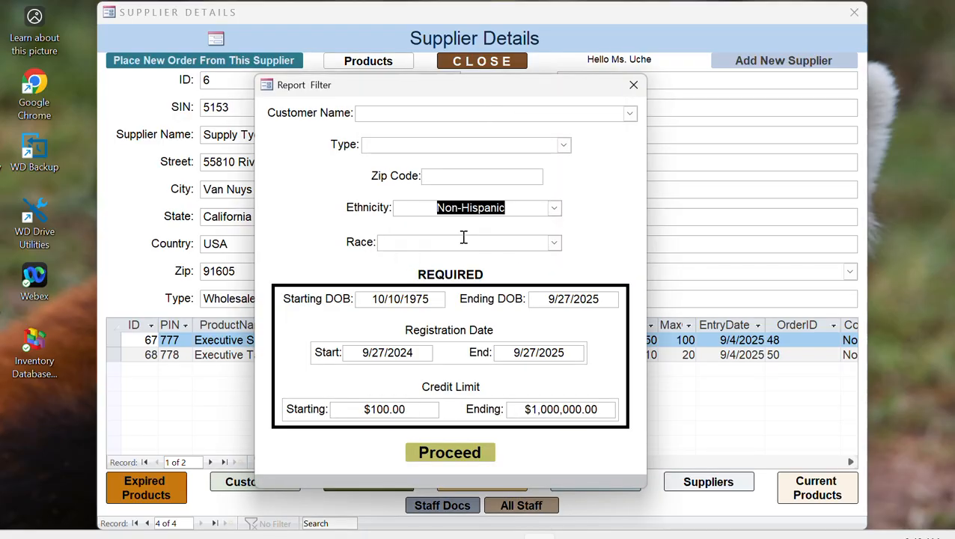
click(554, 213)
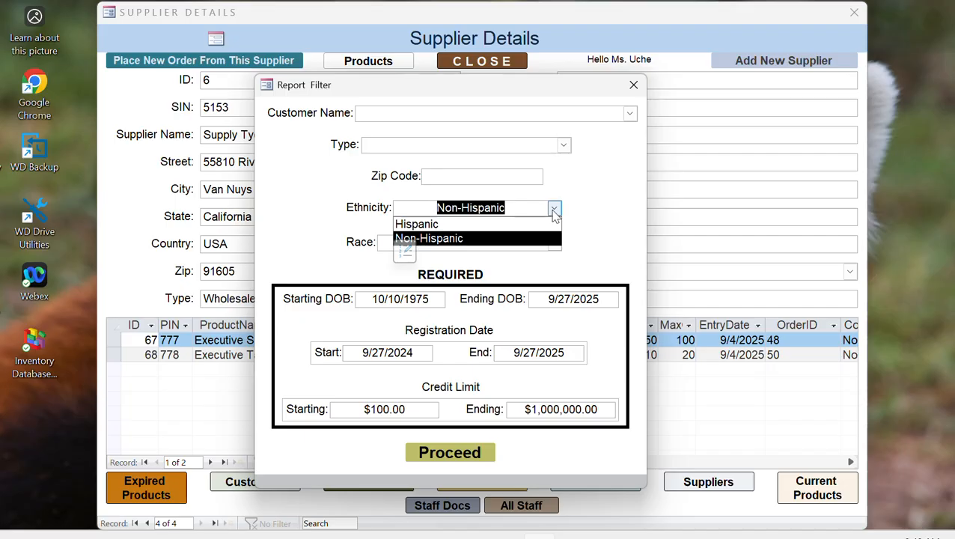
click(554, 213)
click(553, 243)
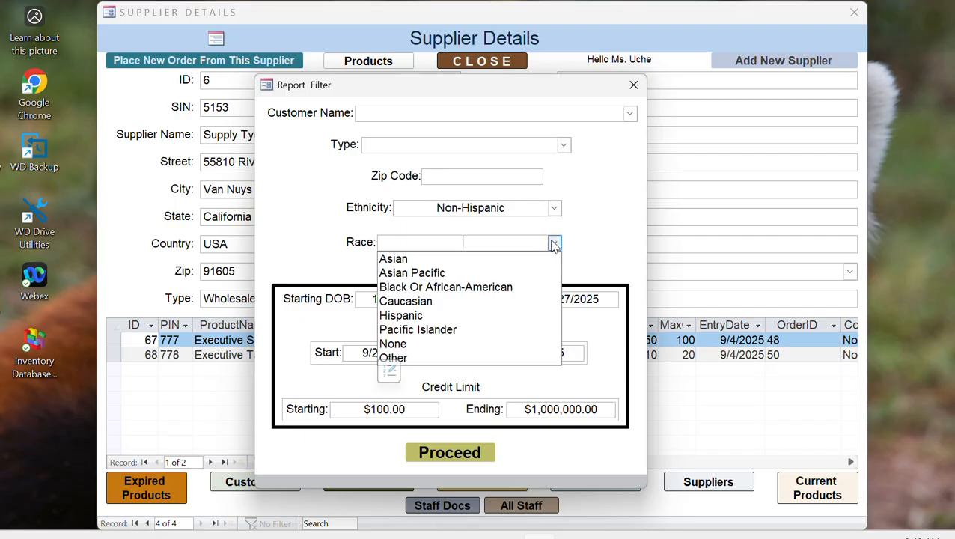
click(419, 302)
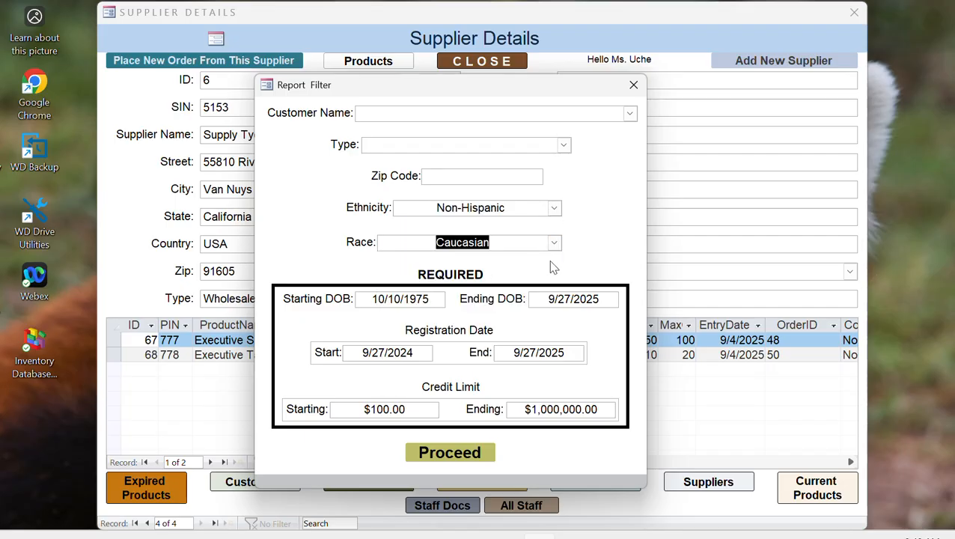
click(444, 454)
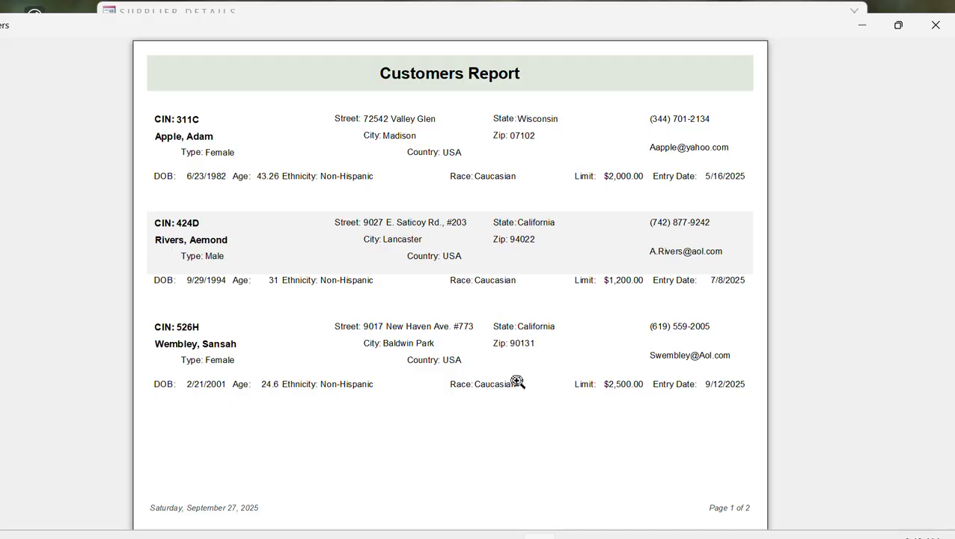
- Review both pages of the Non-Hispanic Caucasian customers report in the maximized window, return to the first page and close the report
click(898, 25)
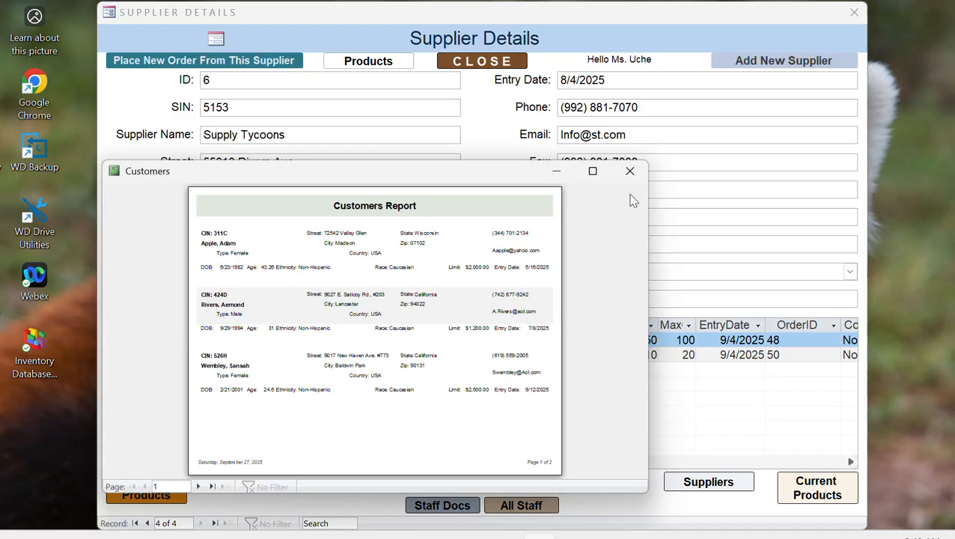
click(594, 171)
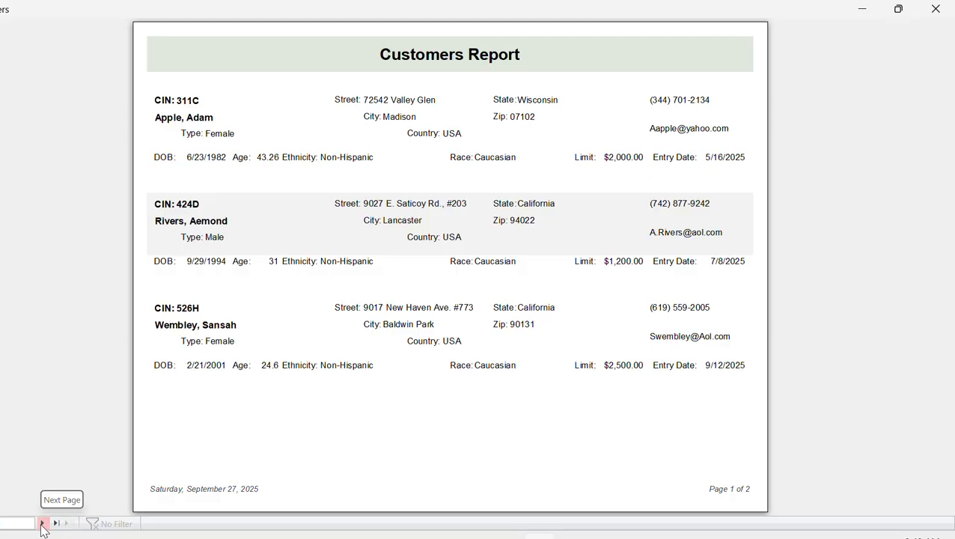
click(43, 523)
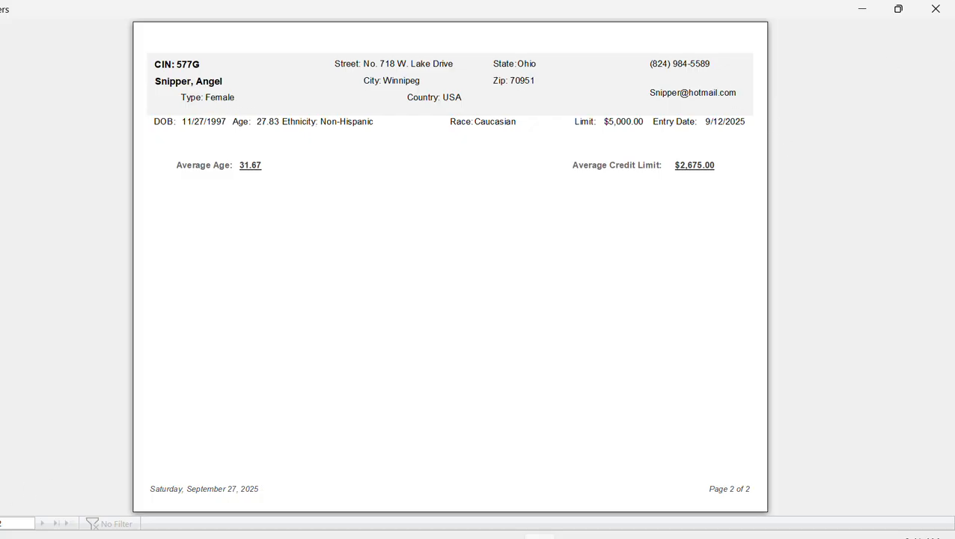
click(1, 524)
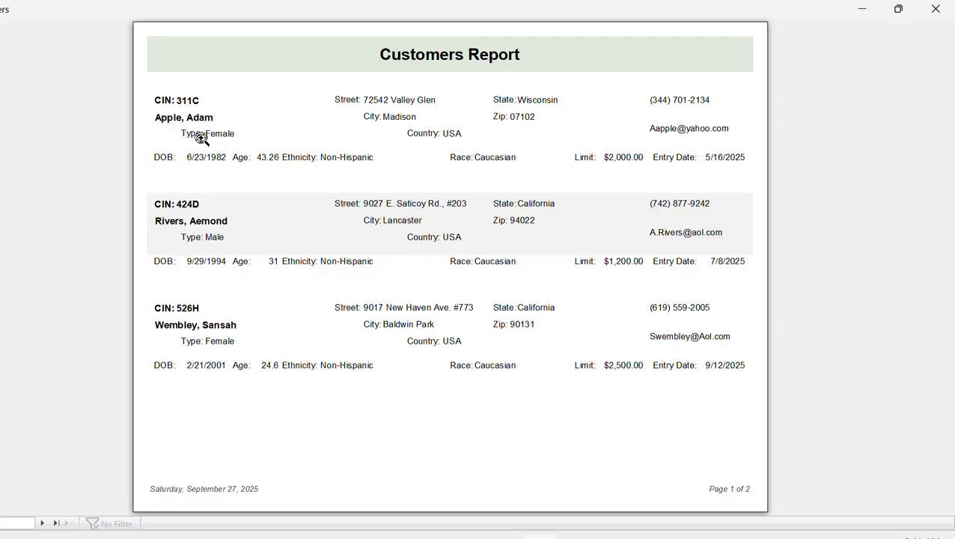
click(939, 17)
- Generate the customers report for type Business with the other optional filters left blank, review it and close it
click(279, 487)
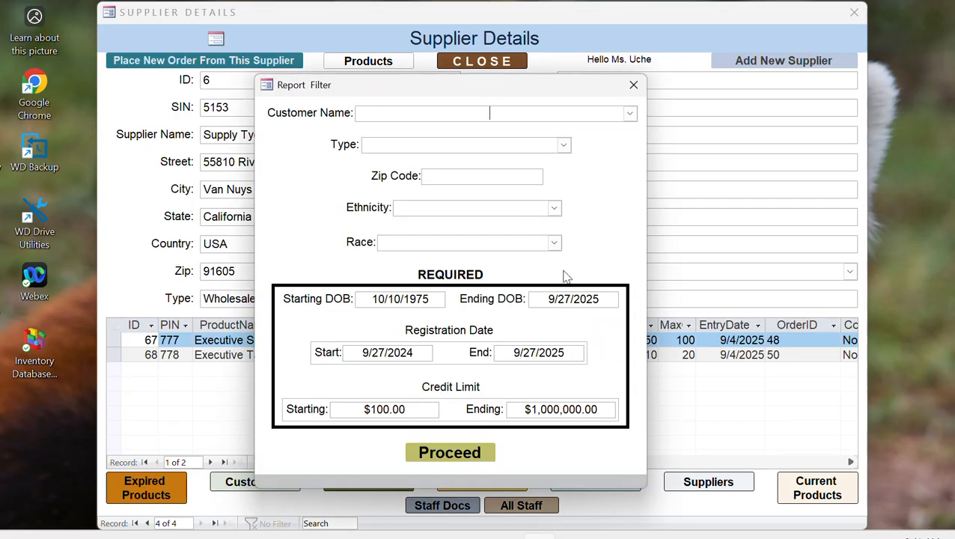
click(564, 146)
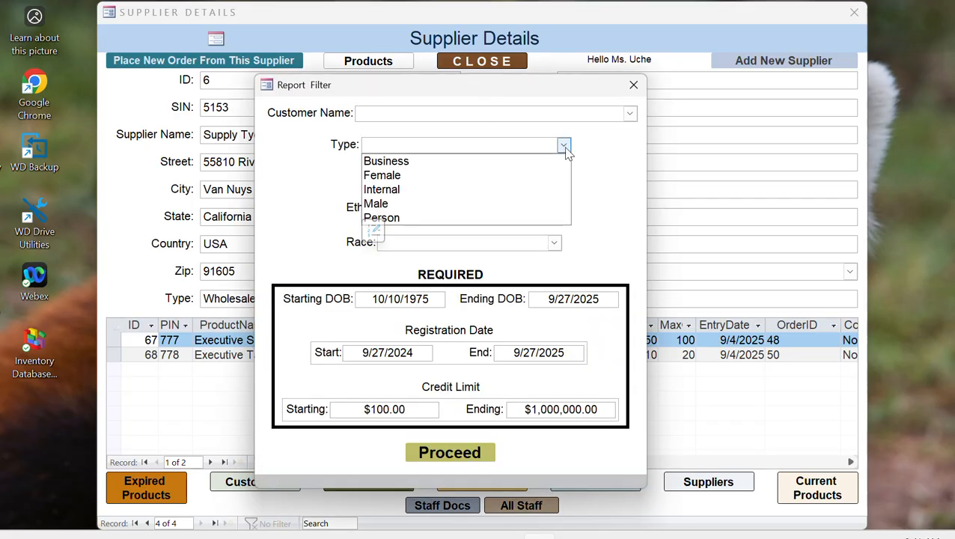
click(425, 162)
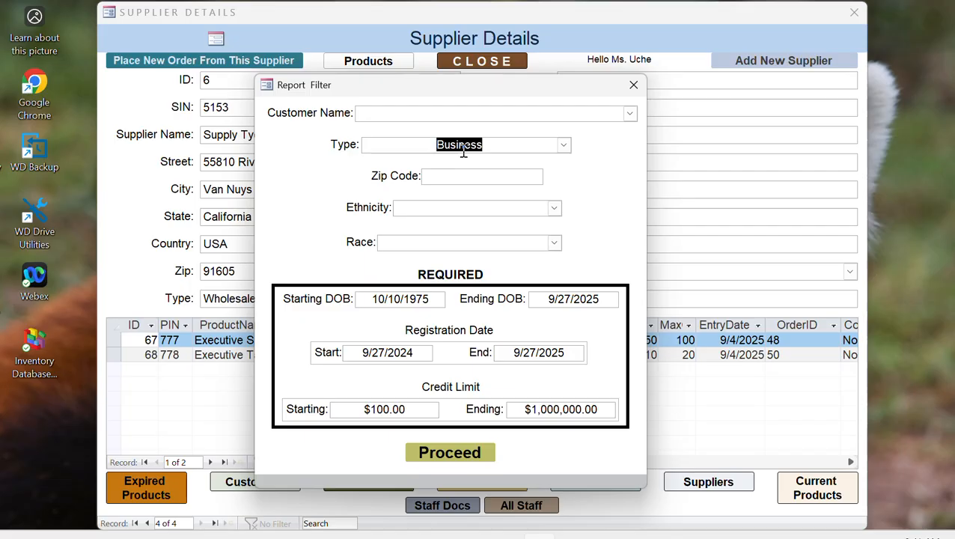
click(441, 452)
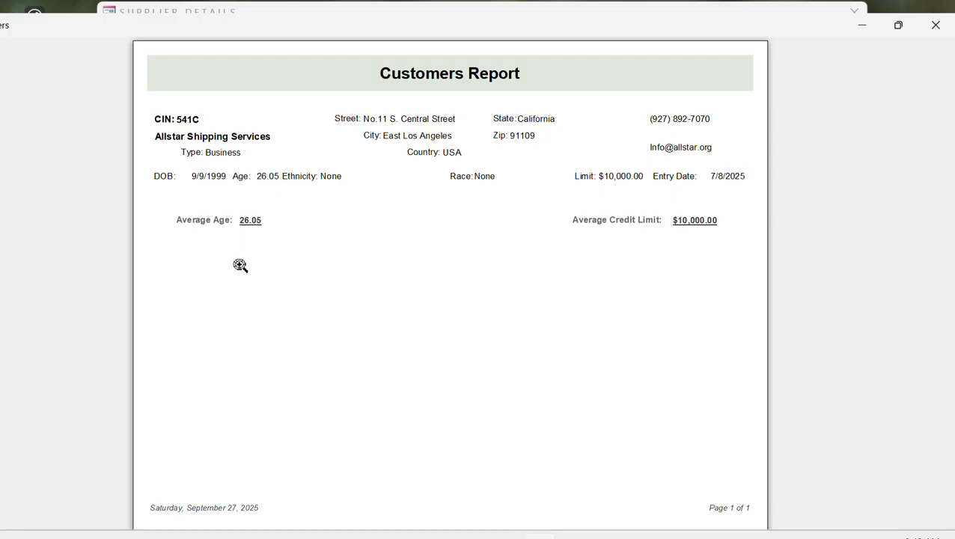
click(935, 27)
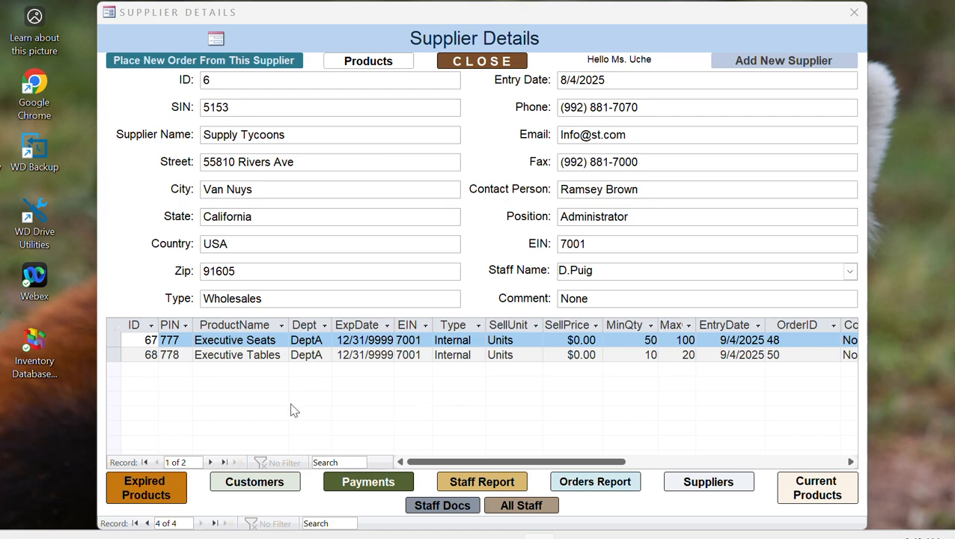
- Generate the expired products report with department left blank and the preset expiration and entry dates, review it and close it
click(145, 488)
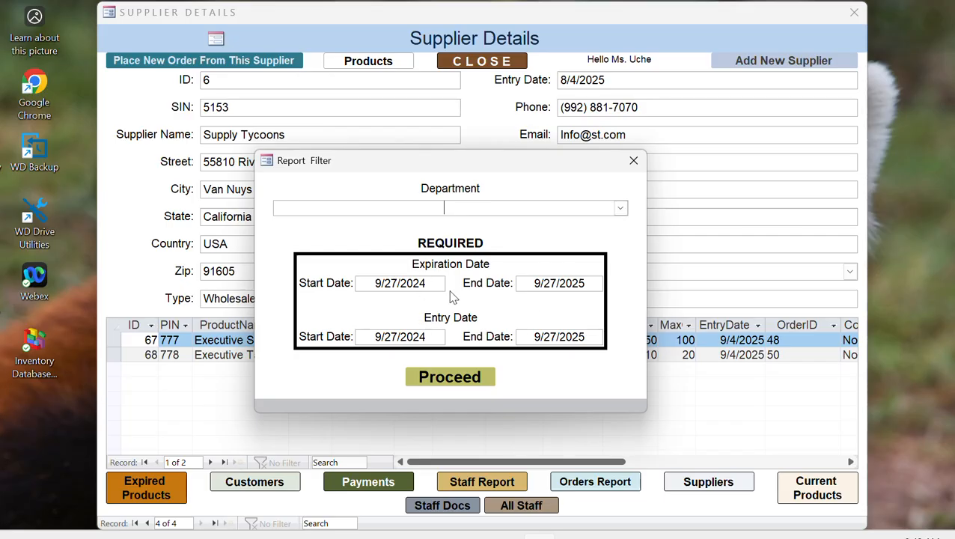
click(451, 378)
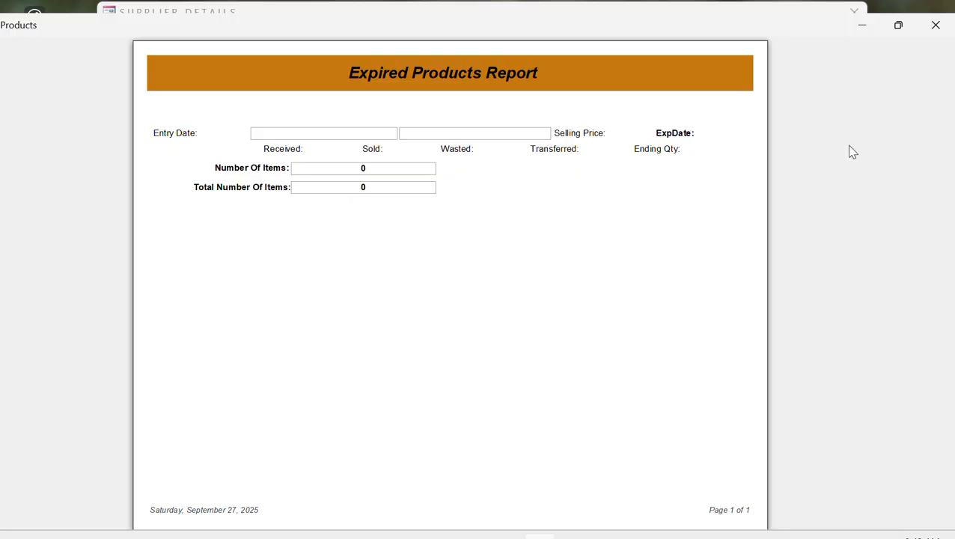
click(936, 26)
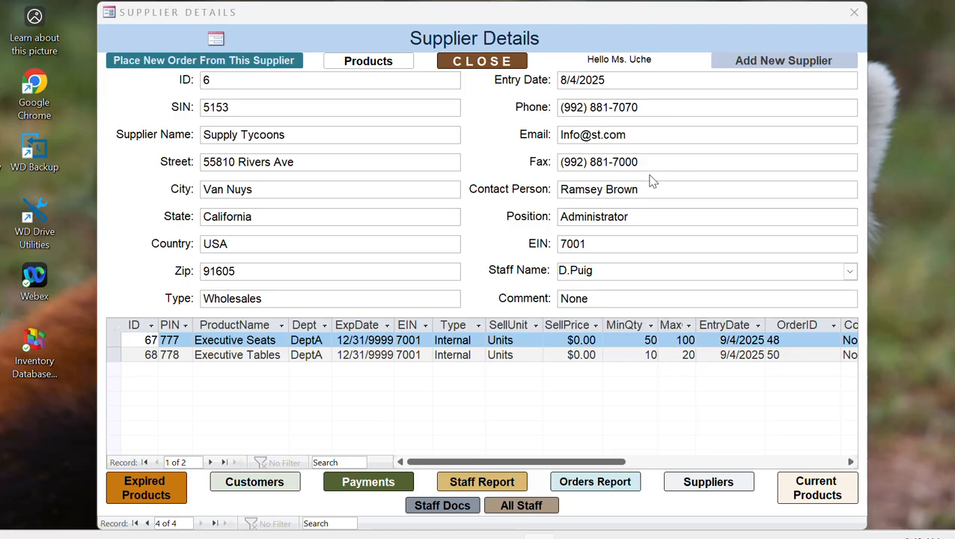